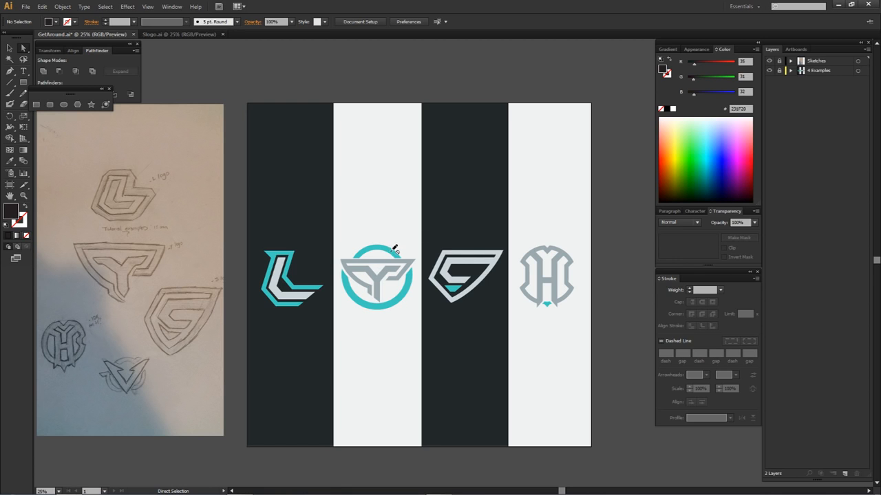
Examine the finished L, Y, S and H logo examples and the sketches beside them, with a close look at the Y logo.
{"action": "scroll", "coordinate": [380, 264], "scroll_direction": "up", "scroll_amount": 3}
{"action": "scroll", "coordinate": [454, 215], "scroll_direction": "up", "scroll_amount": 1}
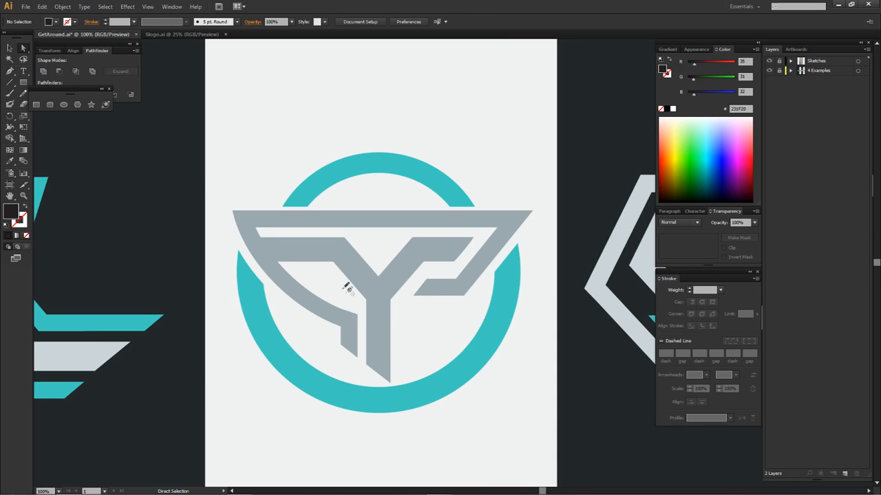
{"action": "left_click_drag", "start_coordinate": [362, 291], "coordinate": [340, 293]}
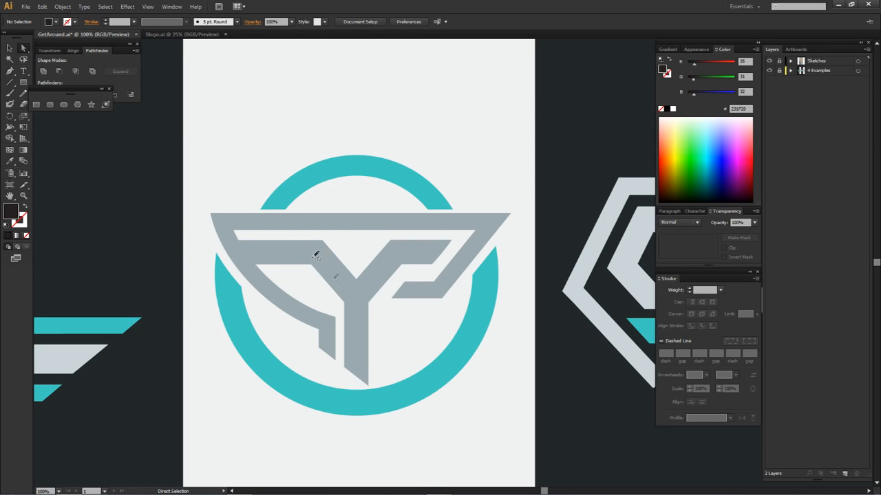
{"action": "scroll", "coordinate": [411, 298], "scroll_direction": "down", "scroll_amount": 2}
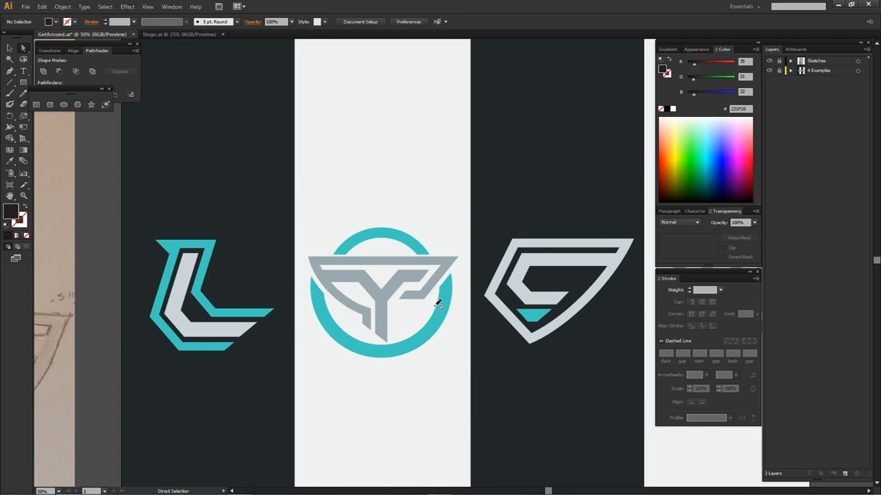
{"action": "scroll", "coordinate": [449, 295], "scroll_direction": "down", "scroll_amount": 1}
{"action": "left_click_drag", "start_coordinate": [487, 298], "coordinate": [399, 272]}
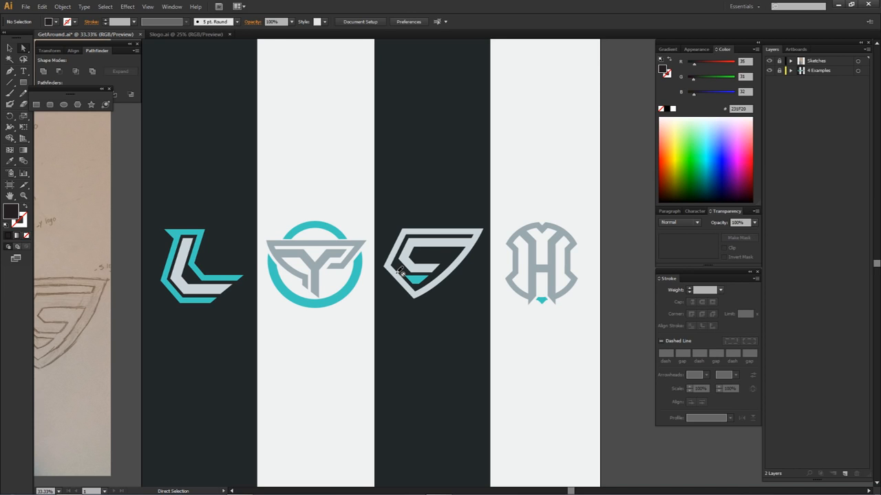
{"action": "mouse_move", "coordinate": [297, 289]}
{"action": "left_mouse_down"}
{"action": "mouse_move", "coordinate": [331, 255]}
{"action": "mouse_move", "coordinate": [498, 278]}
{"action": "mouse_move", "coordinate": [515, 299]}
{"action": "mouse_move", "coordinate": [392, 291]}
{"action": "left_mouse_up"}
{"action": "scroll", "coordinate": [474, 273], "scroll_direction": "down", "scroll_amount": 1}
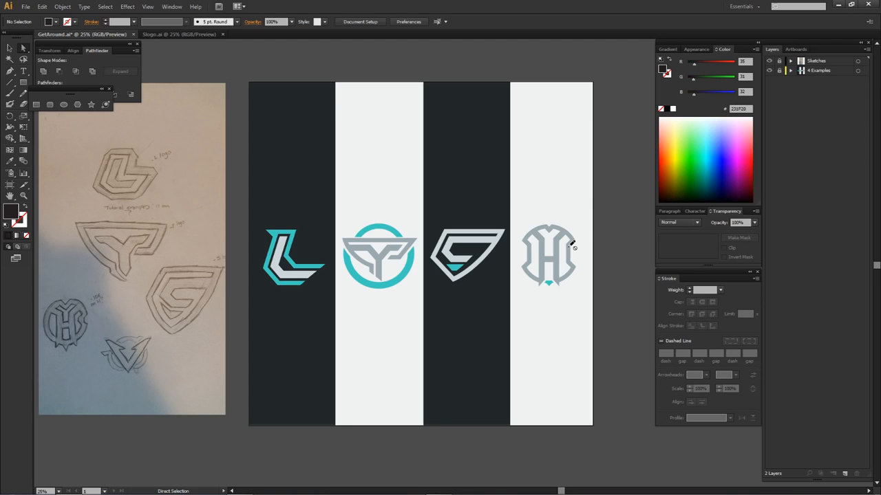
Hide the Sketches and 4 Examples layers and add a new empty layer.
{"action": "left_click", "coordinate": [770, 62]}
{"action": "left_click", "coordinate": [769, 70]}
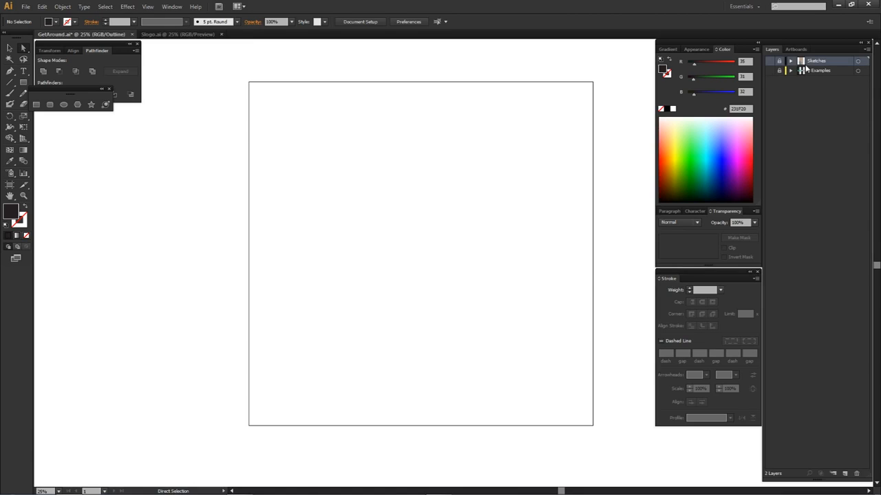
{"action": "left_click", "coordinate": [844, 473]}
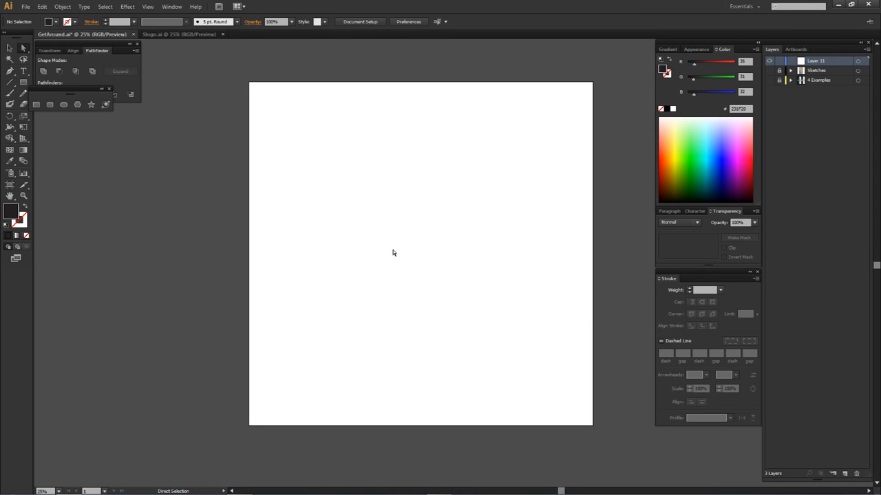
{"action": "left_click_drag", "start_coordinate": [394, 253], "coordinate": [378, 254]}
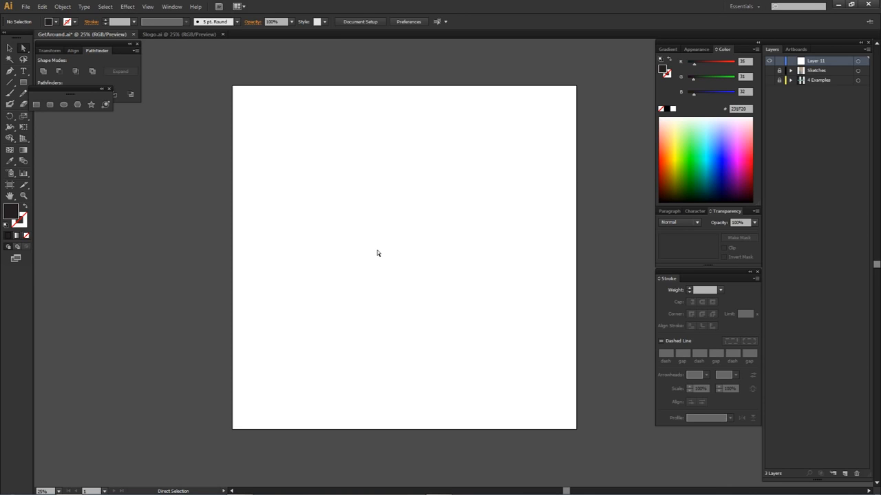
Draw a tall narrow rectangle about 164 by 1360 pt beside the artboard and place a copy of it on the artboard.
{"action": "left_click", "coordinate": [23, 84]}
{"action": "left_click_drag", "start_coordinate": [23, 86], "coordinate": [125, 109]}
{"action": "left_click_drag", "start_coordinate": [165, 175], "coordinate": [183, 330]}
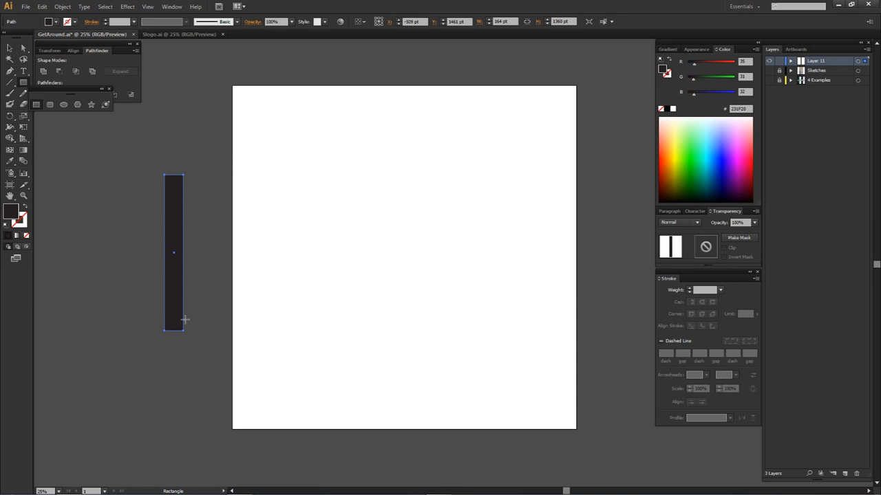
{"action": "key", "text": "a"}
{"action": "left_click", "coordinate": [247, 248]}
{"action": "left_click_drag", "start_coordinate": [177, 231], "coordinate": [411, 264]}
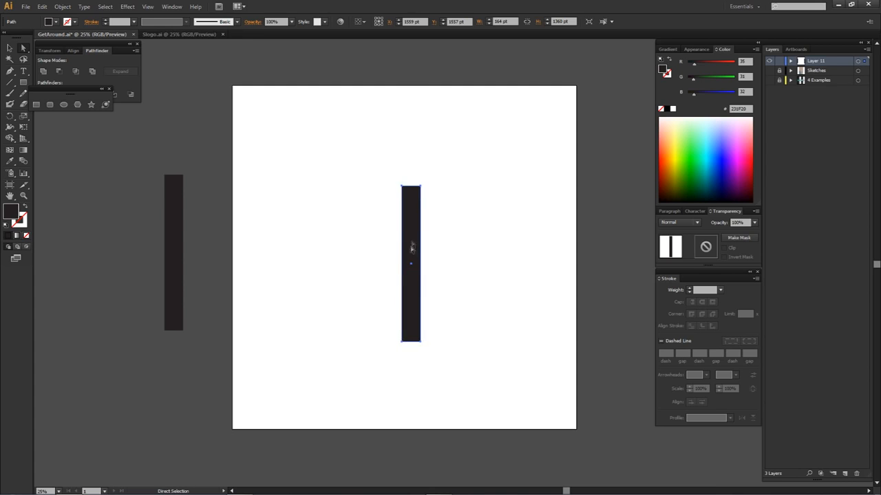
Try comparison bars beside the copied one, including a freehand rectangle about 208 by 1516 pt, and delete them.
{"action": "key", "text": "m"}
{"action": "left_click_drag", "start_coordinate": [445, 196], "coordinate": [466, 368]}
{"action": "key", "text": "a"}
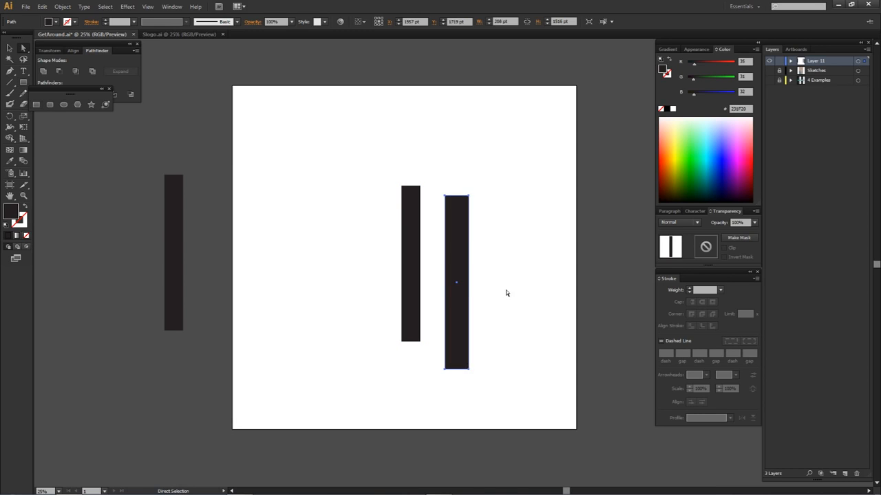
{"action": "left_click_drag", "start_coordinate": [469, 261], "coordinate": [419, 250]}
{"action": "key", "text": "ctrl+shift+a"}
{"action": "left_click_drag", "start_coordinate": [411, 181], "coordinate": [440, 185]}
{"action": "left_click", "coordinate": [195, 207]}
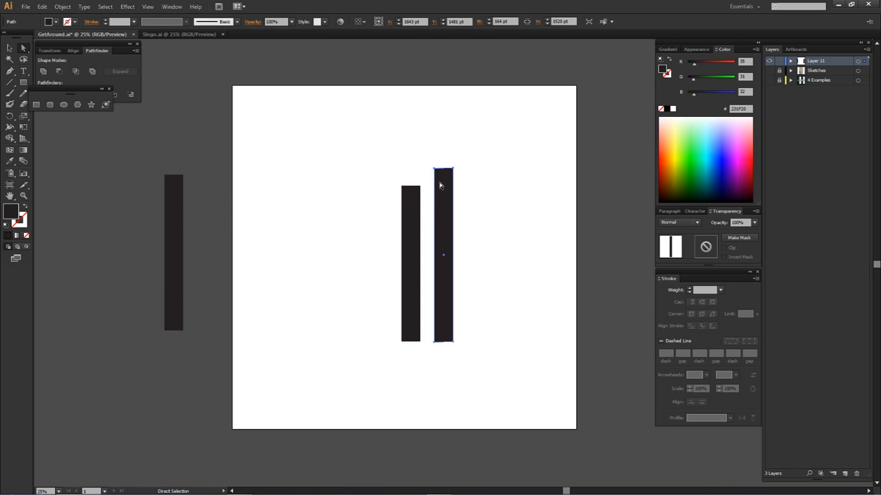
{"action": "key", "text": "Delete"}
Give the bar on the artboard a 1 pt dusty pink stroke (B27285).
{"action": "left_click", "coordinate": [173, 200]}
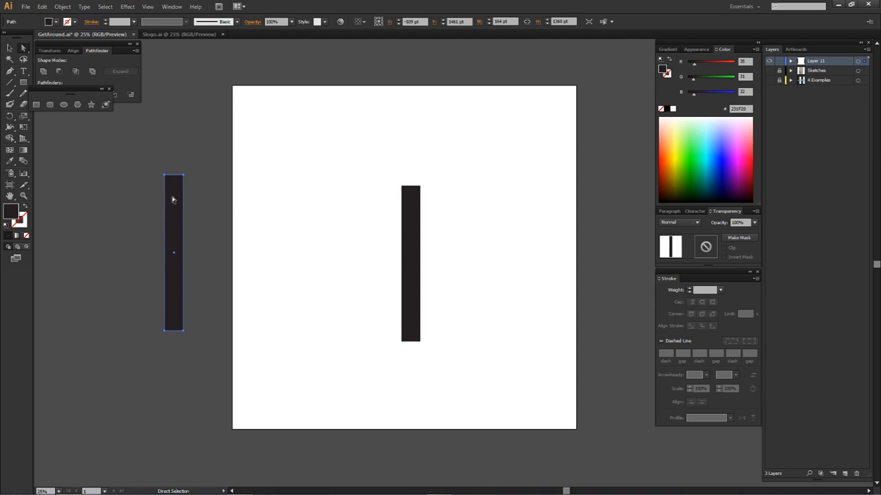
{"action": "left_click", "coordinate": [307, 216]}
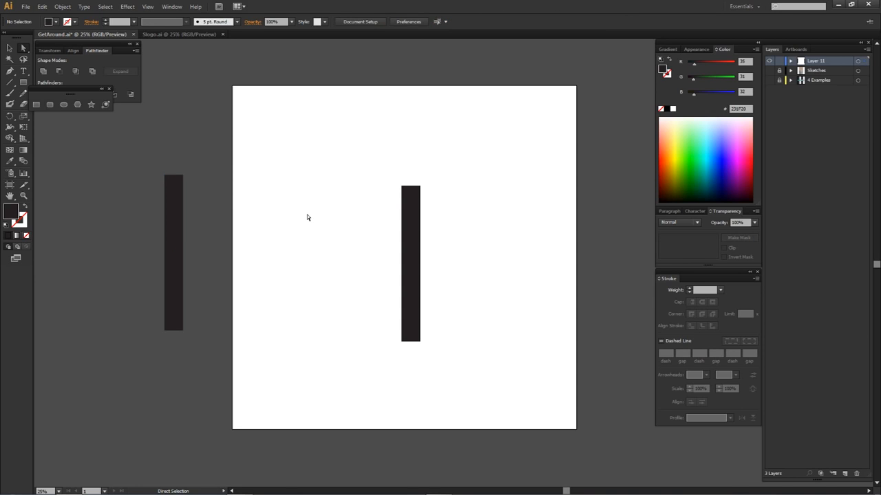
{"action": "left_click", "coordinate": [414, 221]}
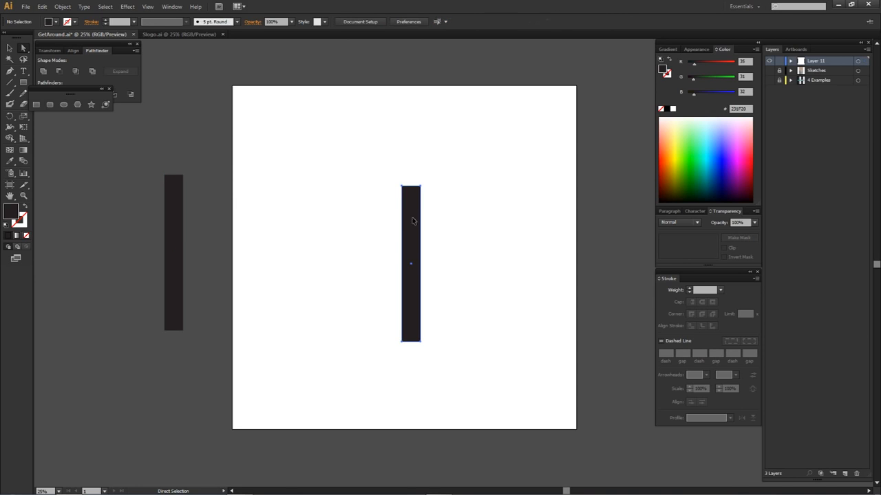
{"action": "left_click", "coordinate": [21, 221]}
{"action": "left_click", "coordinate": [9, 236]}
{"action": "double_click", "coordinate": [24, 227]}
{"action": "left_click", "coordinate": [556, 171]}
{"action": "left_click", "coordinate": [735, 140]}
{"action": "left_click", "coordinate": [11, 210]}
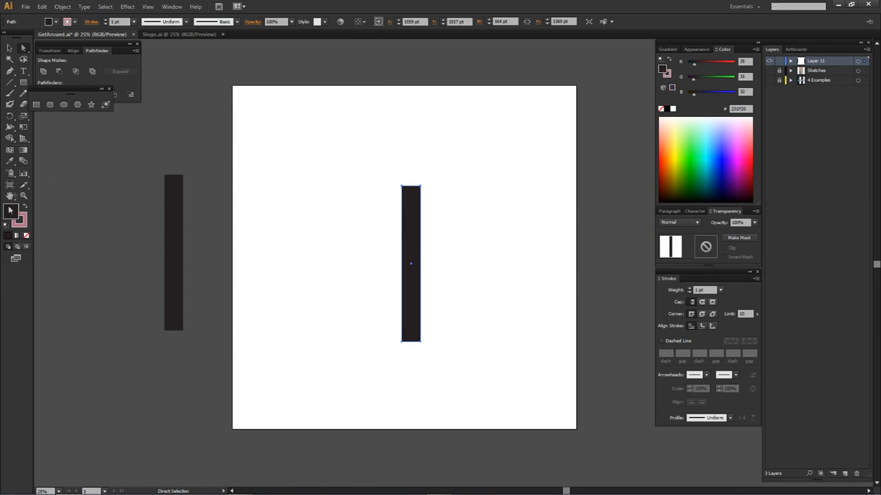
Toggle the bar's stroke between none and the solid pink colour, ending with the colour applied.
{"action": "left_click", "coordinate": [428, 200]}
{"action": "left_click", "coordinate": [411, 214]}
{"action": "left_click", "coordinate": [28, 237]}
{"action": "left_click", "coordinate": [10, 236]}
{"action": "left_click", "coordinate": [22, 225]}
{"action": "left_click", "coordinate": [27, 236]}
{"action": "left_click", "coordinate": [9, 236]}
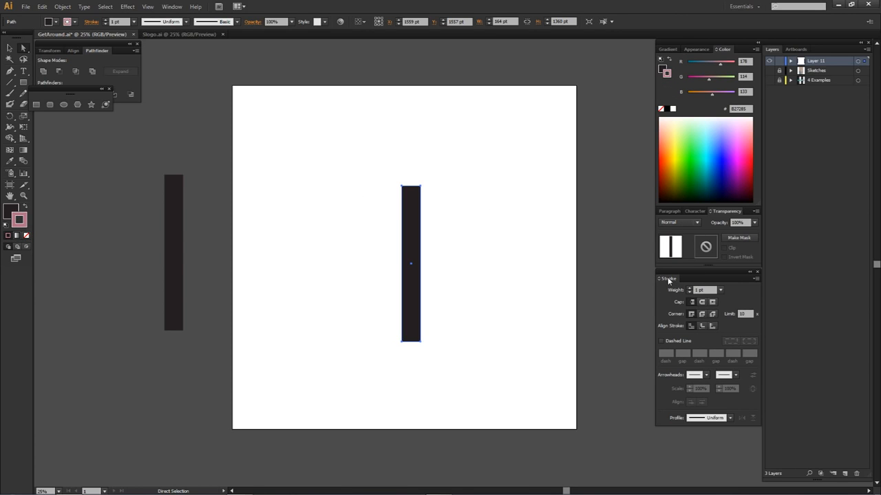
Raise the bar's stroke weight to 18 pt, and remove the stroke again.
{"action": "left_click", "coordinate": [171, 6]}
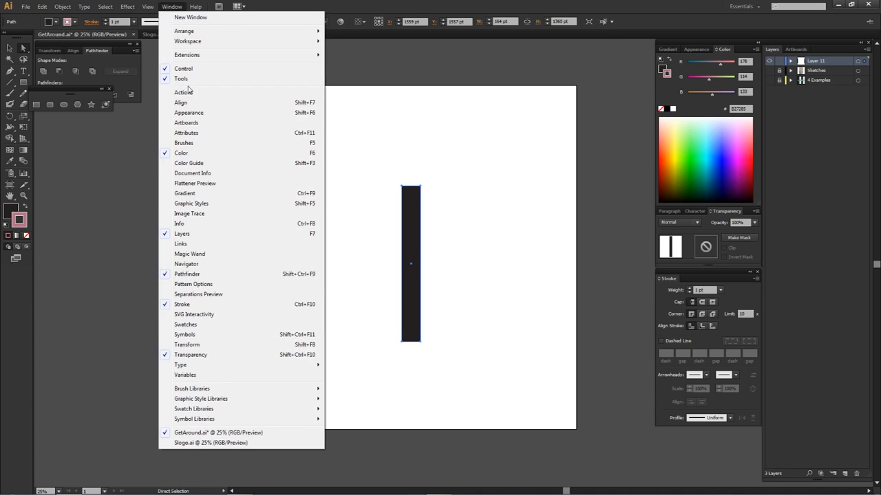
{"action": "left_click", "coordinate": [687, 291]}
{"action": "left_click", "coordinate": [688, 288]}
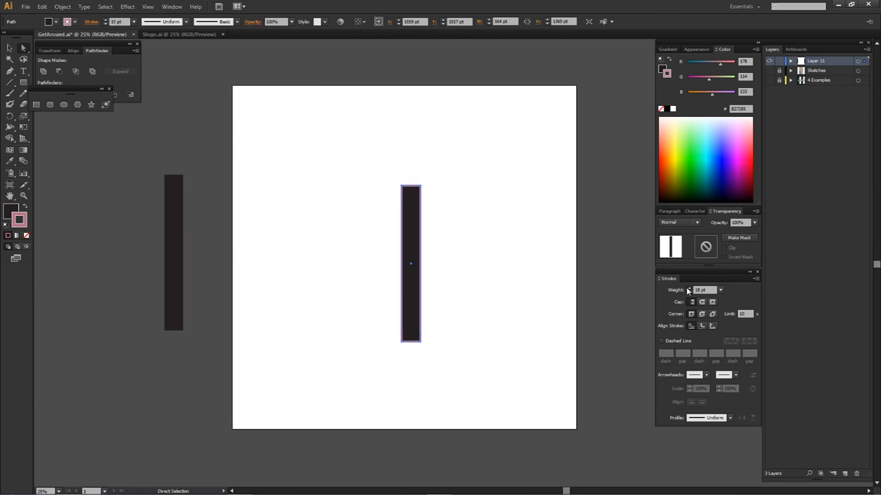
{"action": "left_click", "coordinate": [27, 236]}
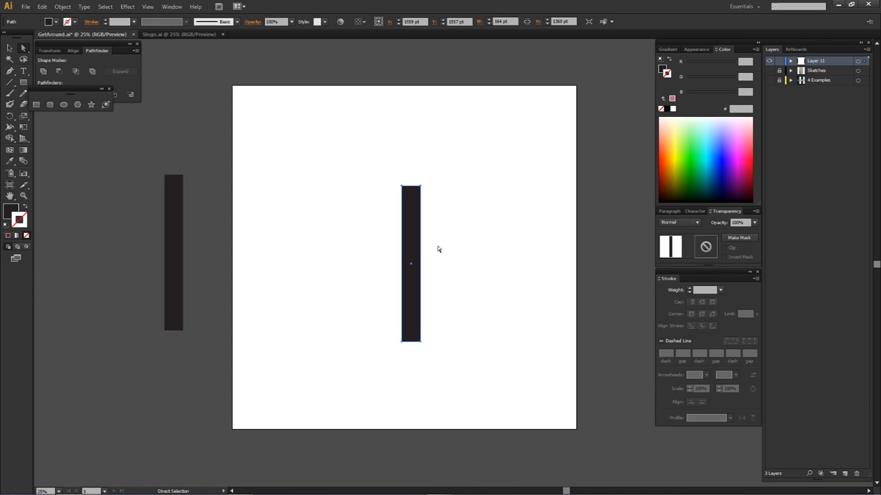
{"action": "left_click", "coordinate": [437, 248]}
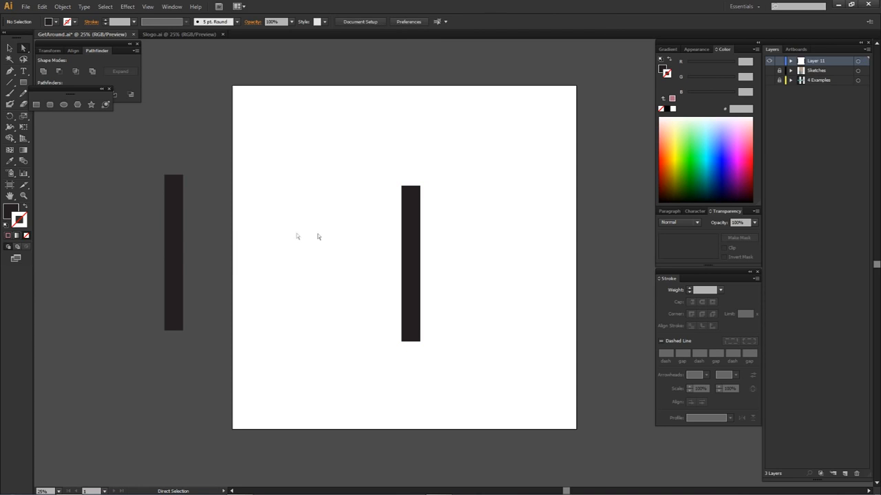
Shorten the bar on the artboard to about half its length as the Y's stem, keeping its width.
{"action": "left_click", "coordinate": [413, 201]}
{"action": "left_click", "coordinate": [8, 211]}
{"action": "left_click", "coordinate": [377, 194]}
{"action": "left_click", "coordinate": [413, 198]}
{"action": "left_click_drag", "start_coordinate": [411, 186], "coordinate": [406, 261]}
{"action": "left_click", "coordinate": [432, 246]}
{"action": "left_click", "coordinate": [428, 248]}
{"action": "left_click", "coordinate": [388, 255]}
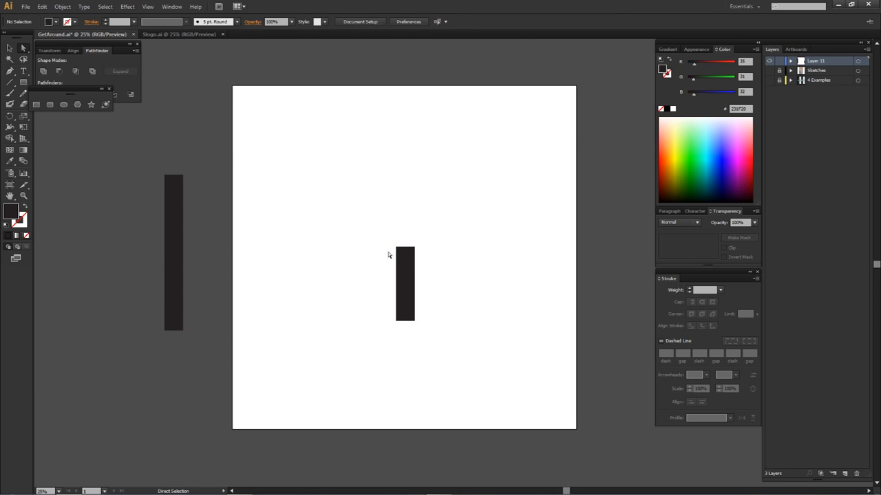
Place a shortened copy of the spare bar on the artboard and rotate it up to the right as a diagonal arm.
{"action": "left_click_drag", "start_coordinate": [181, 224], "coordinate": [378, 228]}
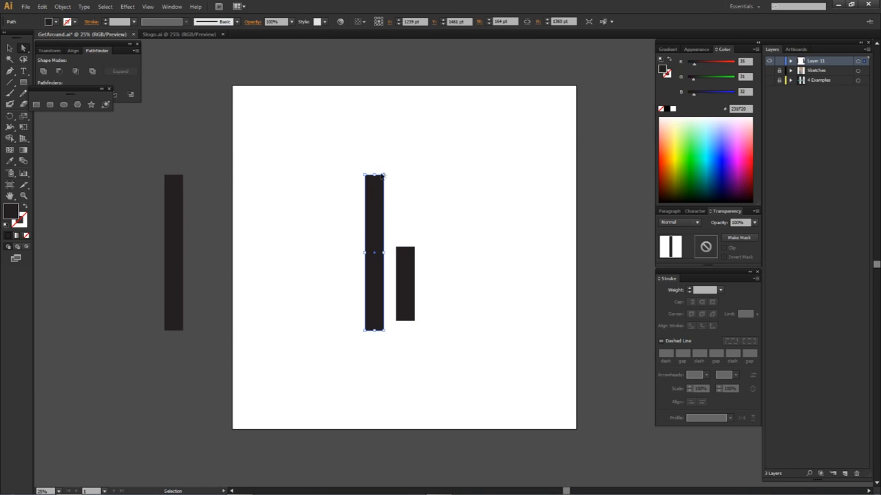
{"action": "left_click_drag", "start_coordinate": [374, 175], "coordinate": [501, 198]}
{"action": "left_click", "coordinate": [452, 270]}
{"action": "key", "text": "a"}
{"action": "key", "text": "v"}
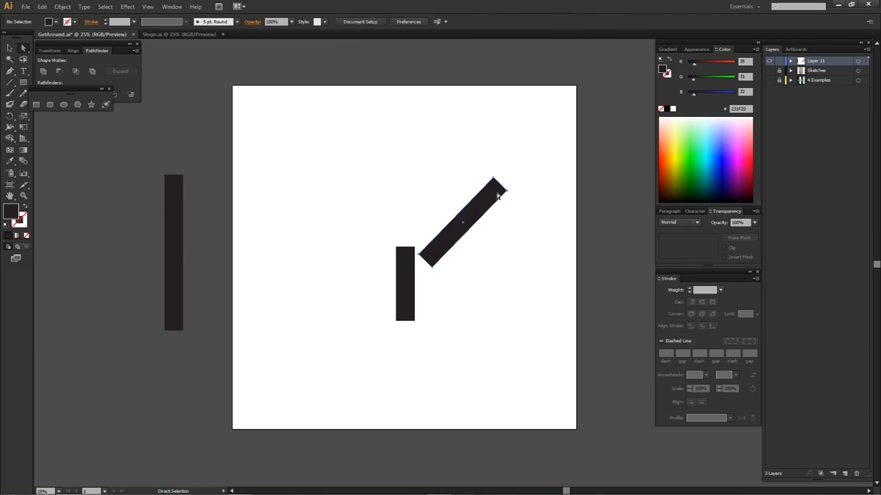
{"action": "left_click_drag", "start_coordinate": [512, 194], "coordinate": [516, 198]}
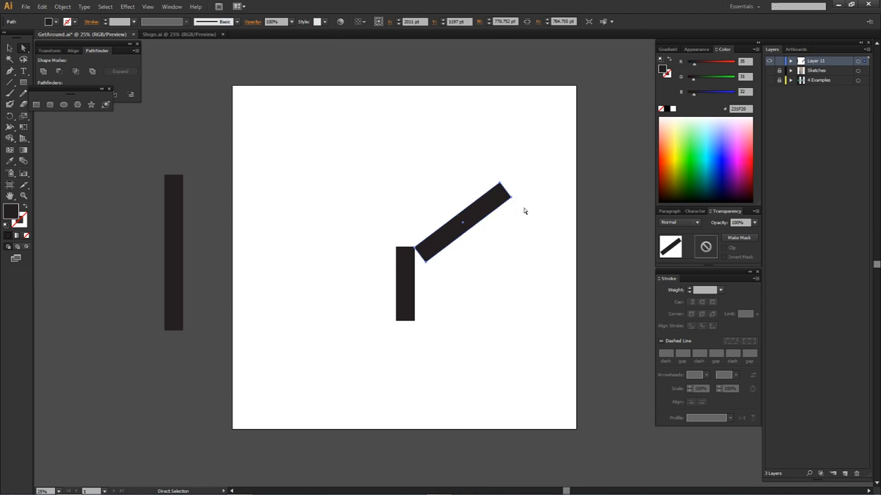
{"action": "left_click", "coordinate": [524, 208]}
Move the diagonal arm so its lower corner meets the top-left corner of the vertical stem exactly.
{"action": "scroll", "coordinate": [390, 253], "scroll_direction": "up", "scroll_amount": 2}
{"action": "scroll", "coordinate": [466, 258], "scroll_direction": "up", "scroll_amount": 3}
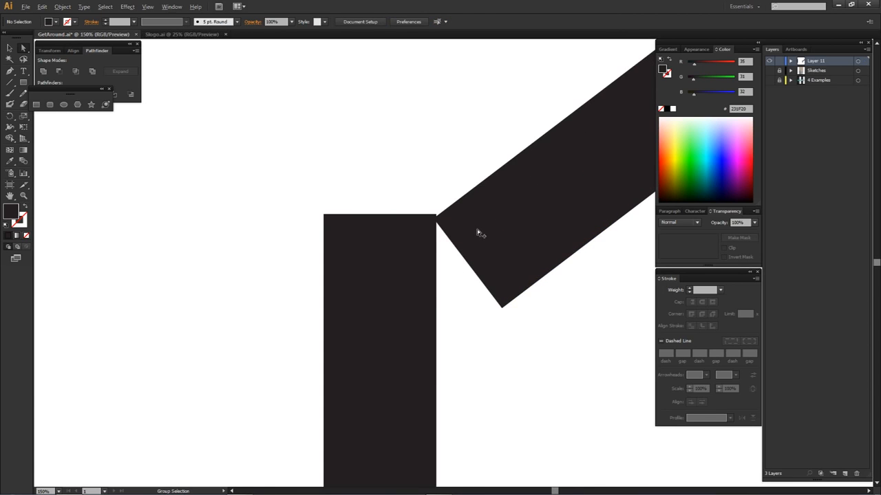
{"action": "left_click", "coordinate": [577, 172]}
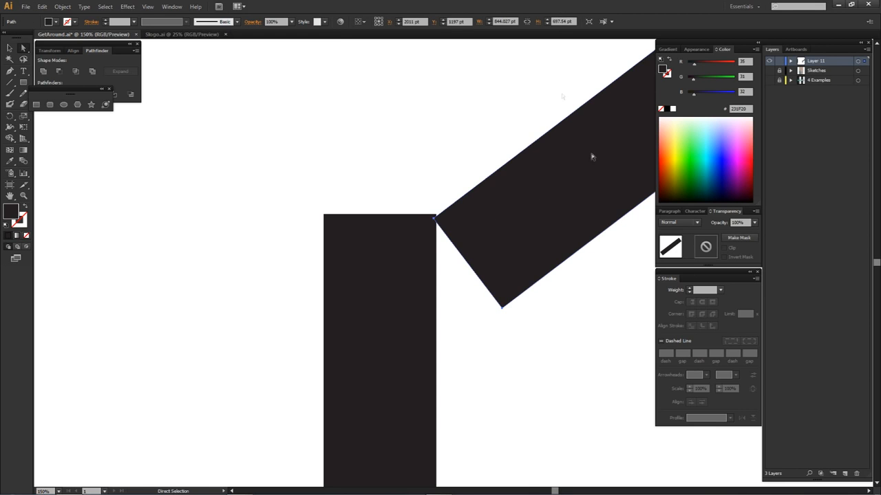
{"action": "left_click_drag", "start_coordinate": [582, 143], "coordinate": [507, 199]}
{"action": "scroll", "coordinate": [373, 263], "scroll_direction": "down", "scroll_amount": 1}
{"action": "left_click_drag", "start_coordinate": [427, 262], "coordinate": [354, 260]}
{"action": "scroll", "coordinate": [357, 265], "scroll_direction": "up", "scroll_amount": 5}
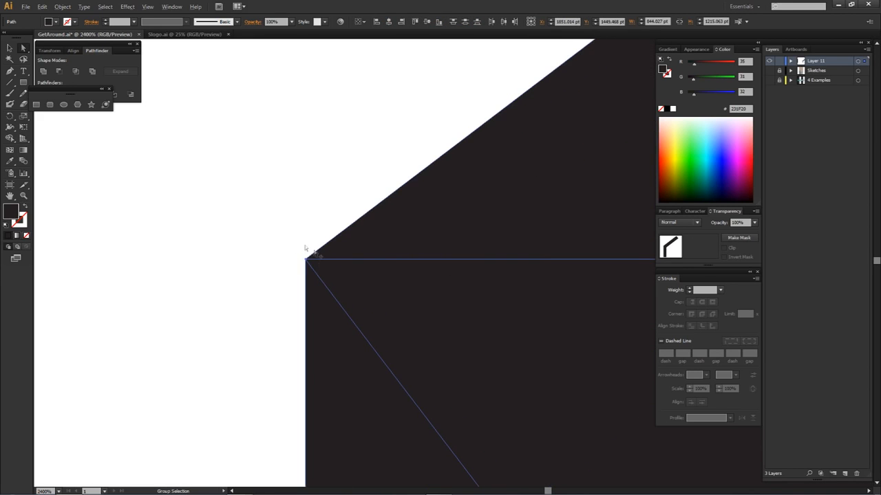
{"action": "scroll", "coordinate": [358, 259], "scroll_direction": "down", "scroll_amount": 10}
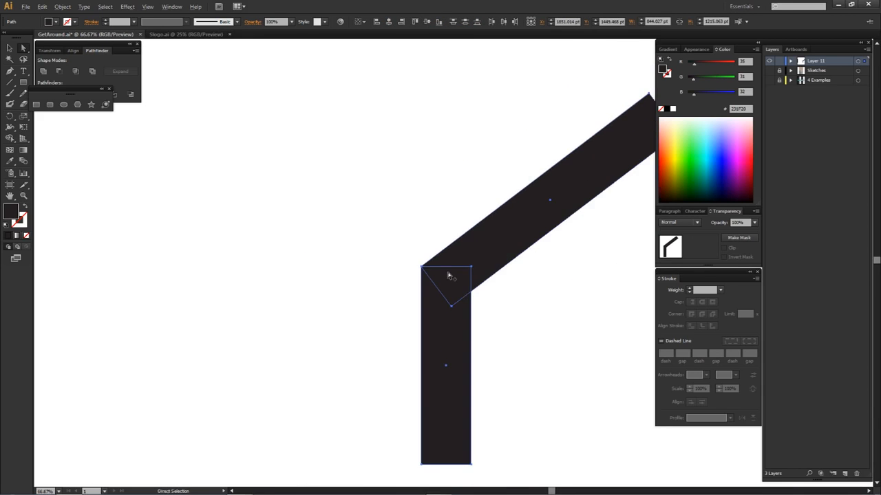
{"action": "left_click", "coordinate": [550, 271]}
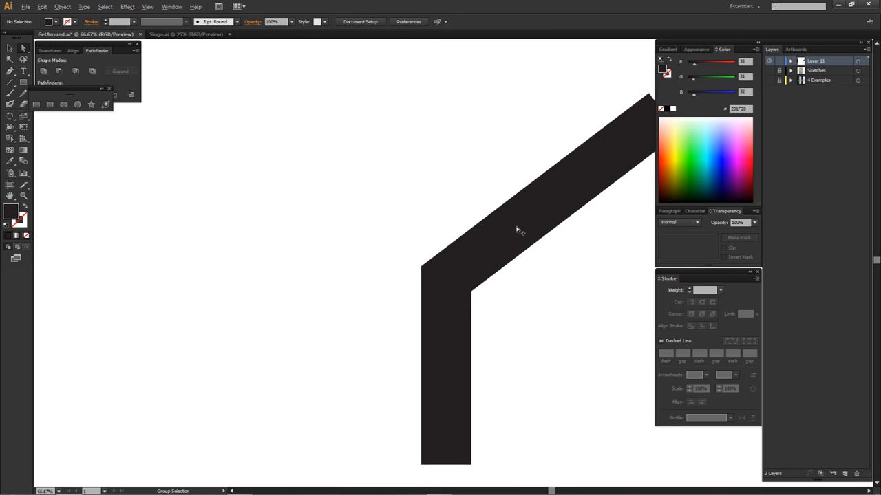
Mirror a copy of the diagonal arm across the vertical axis and position it on the stem's left side to form a Y.
{"action": "left_click_drag", "start_coordinate": [518, 229], "coordinate": [464, 227]}
{"action": "right_click", "coordinate": [464, 227]}
{"action": "mouse_move", "coordinate": [494, 347]}
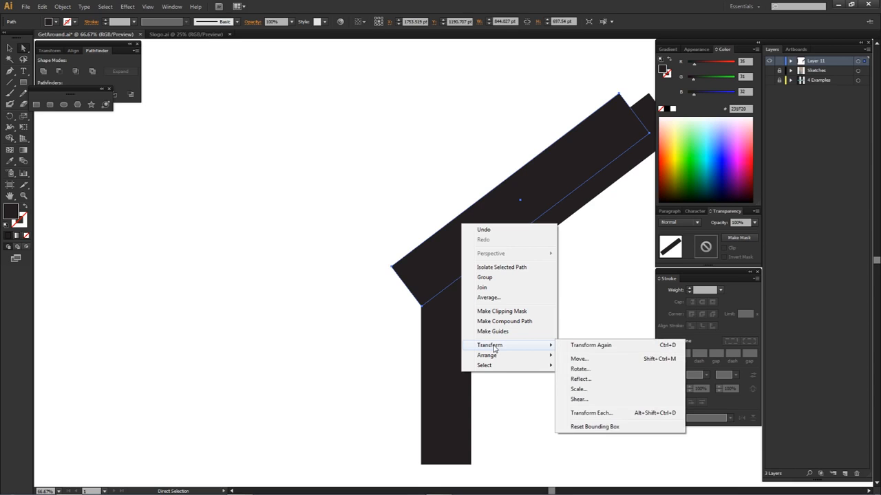
{"action": "left_click", "coordinate": [580, 379]}
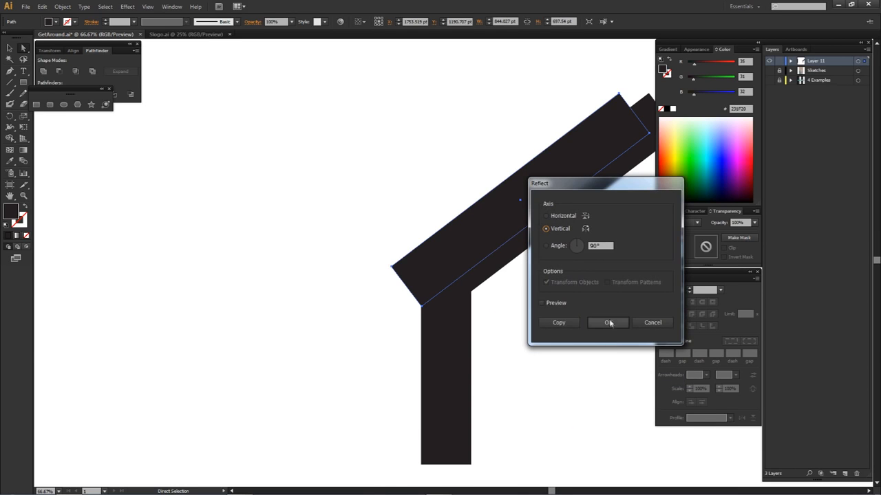
{"action": "left_click", "coordinate": [608, 323]}
{"action": "left_click_drag", "start_coordinate": [589, 251], "coordinate": [423, 257]}
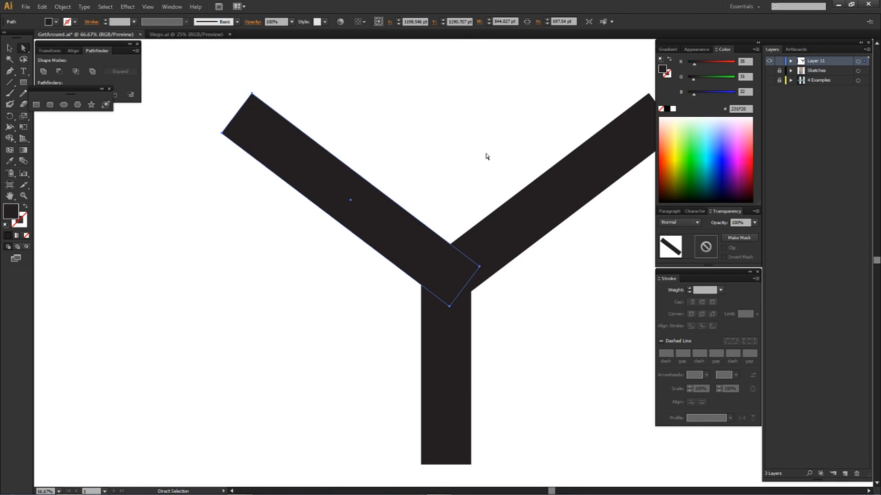
{"action": "left_click_drag", "start_coordinate": [402, 235], "coordinate": [375, 234]}
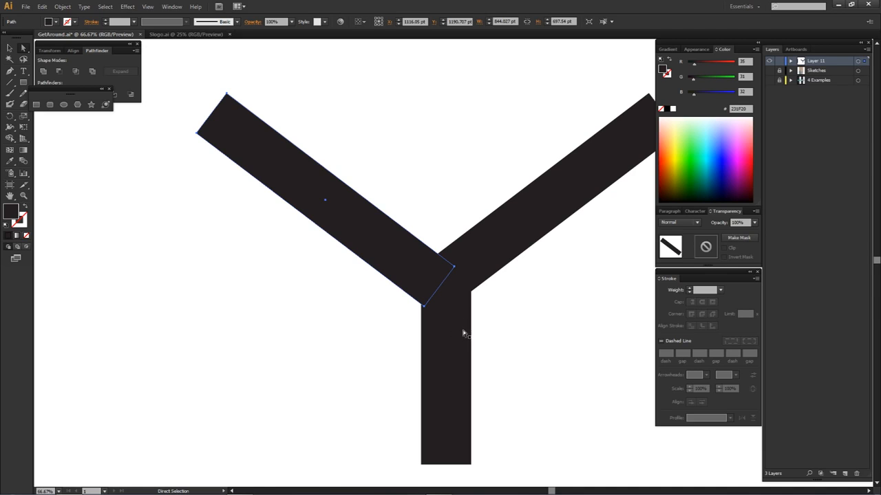
Lower the right arm's opacity until it is nearly transparent, and select the left arm for checking where it joins the stem.
{"action": "left_click", "coordinate": [525, 211]}
{"action": "left_click", "coordinate": [292, 22]}
{"action": "left_click", "coordinate": [302, 41]}
{"action": "left_click", "coordinate": [440, 265]}
{"action": "scroll", "coordinate": [472, 279], "scroll_direction": "up", "scroll_amount": 5}
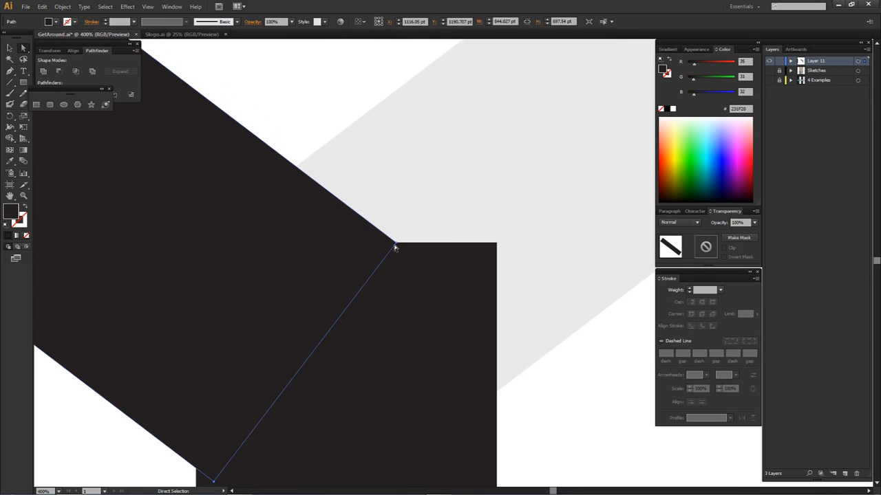
Move the left arm so its lower corner meets the top-right corner of the vertical stem.
{"action": "left_click_drag", "start_coordinate": [395, 245], "coordinate": [497, 246]}
{"action": "scroll", "coordinate": [573, 352], "scroll_direction": "down", "scroll_amount": 4}
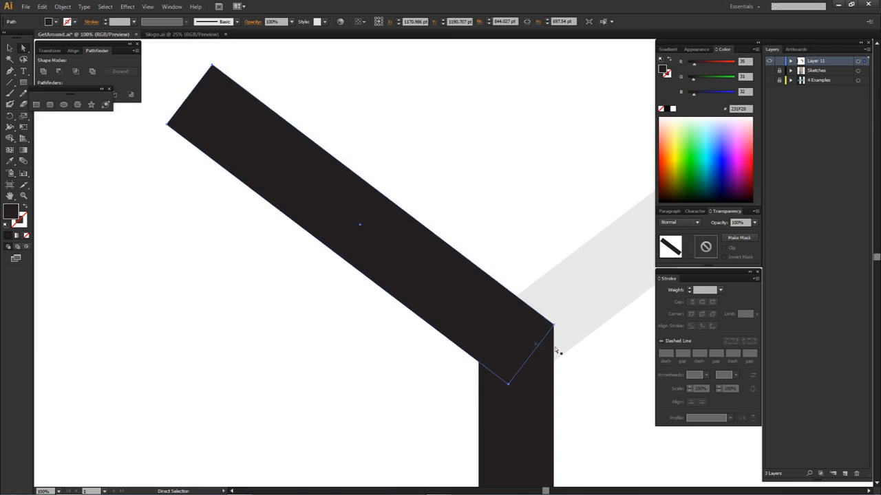
{"action": "left_click_drag", "start_coordinate": [579, 295], "coordinate": [470, 200]}
{"action": "scroll", "coordinate": [484, 221], "scroll_direction": "down", "scroll_amount": 1}
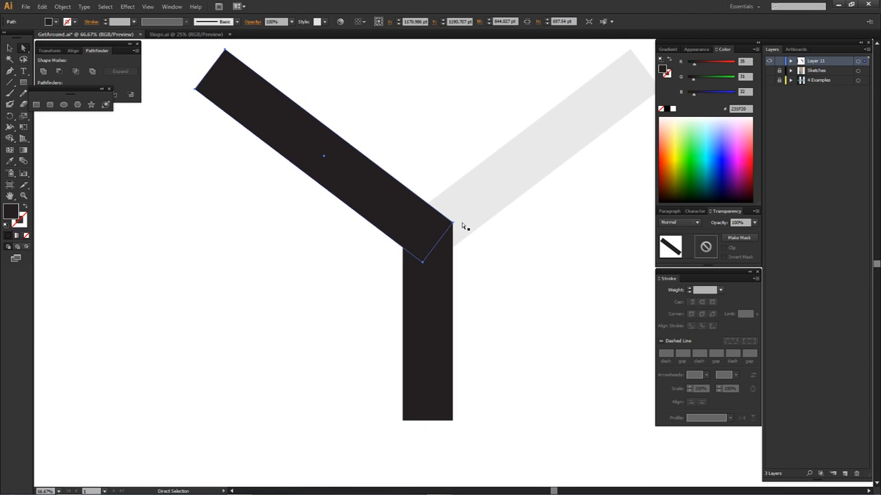
Restore the right arm's opacity to 100% and deselect it.
{"action": "left_click", "coordinate": [486, 200]}
{"action": "left_click", "coordinate": [291, 21]}
{"action": "left_click", "coordinate": [297, 127]}
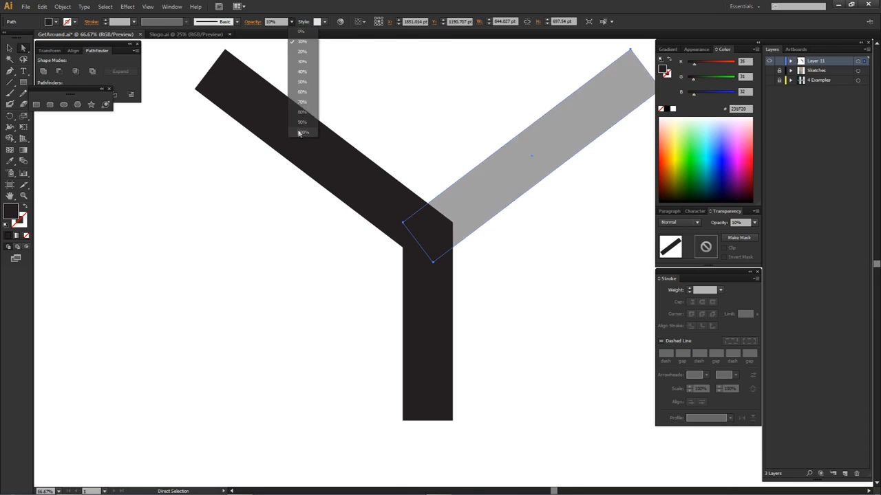
{"action": "left_click", "coordinate": [419, 129]}
{"action": "scroll", "coordinate": [436, 192], "scroll_direction": "down", "scroll_amount": 2}
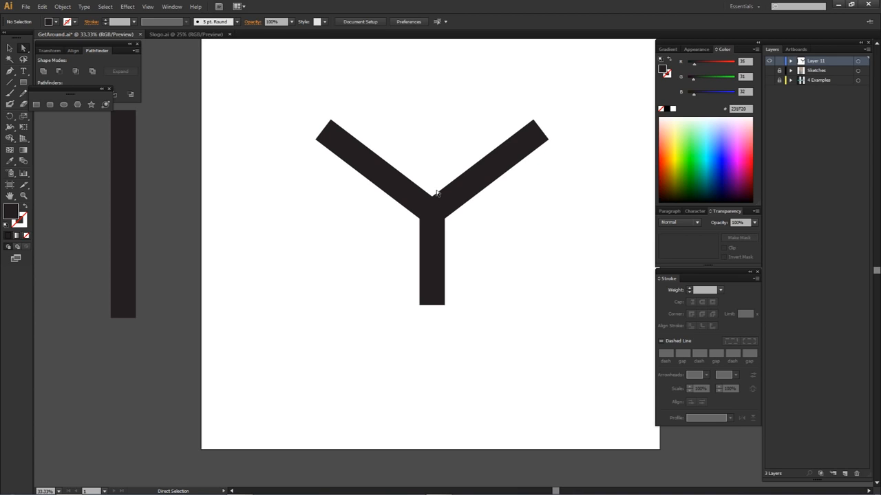
Show the Sketches layer and place a copy of the spare bar on the artboard beside the Y.
{"action": "key", "text": "alt"}
{"action": "left_click", "coordinate": [769, 70]}
{"action": "mouse_move", "coordinate": [446, 179]}
{"action": "left_mouse_down"}
{"action": "mouse_move", "coordinate": [527, 238]}
{"action": "mouse_move", "coordinate": [483, 227]}
{"action": "left_mouse_up"}
{"action": "left_click_drag", "start_coordinate": [143, 221], "coordinate": [275, 220]}
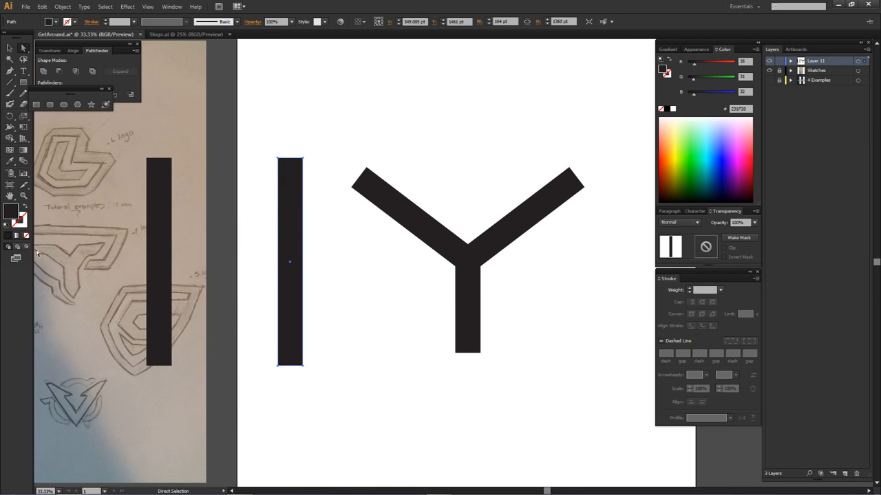
Rotate the copied bar to horizontal and position it across the Y's left arm.
{"action": "left_click_drag", "start_coordinate": [48, 252], "coordinate": [93, 258]}
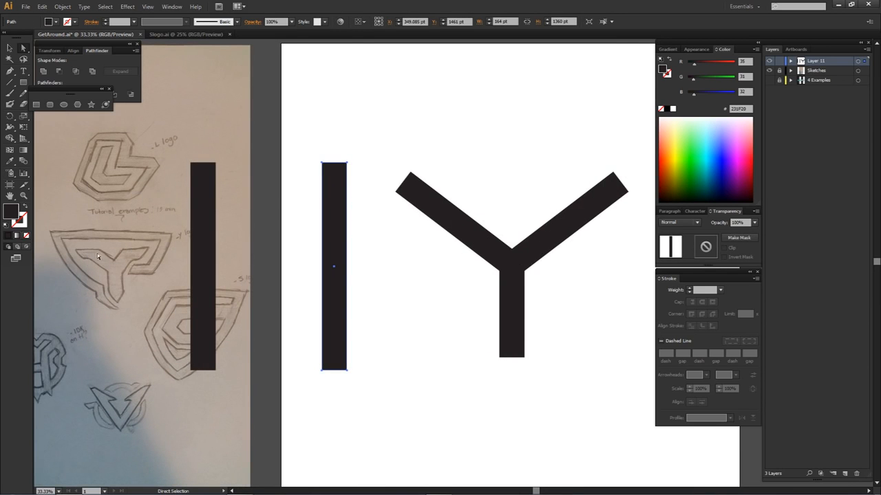
{"action": "key", "text": "ctrl"}
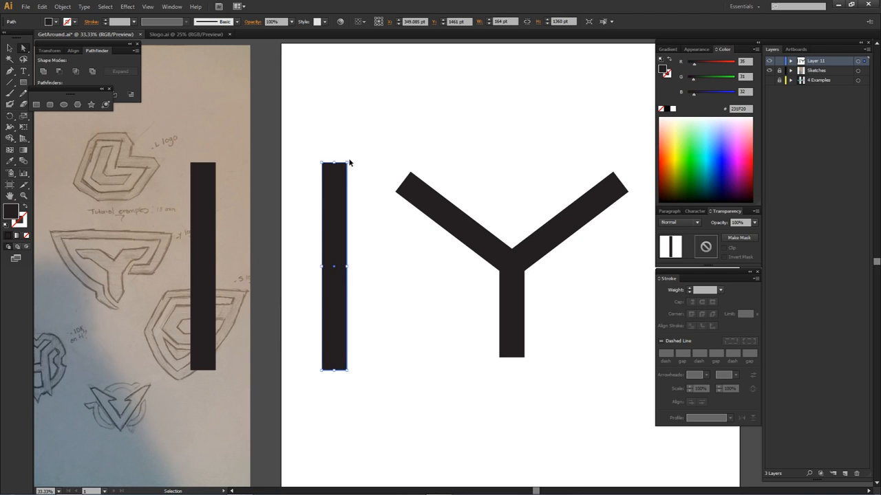
{"action": "left_click_drag", "start_coordinate": [350, 160], "coordinate": [560, 154]}
{"action": "scroll", "coordinate": [440, 268], "scroll_direction": "up", "scroll_amount": 2, "text": "alt"}
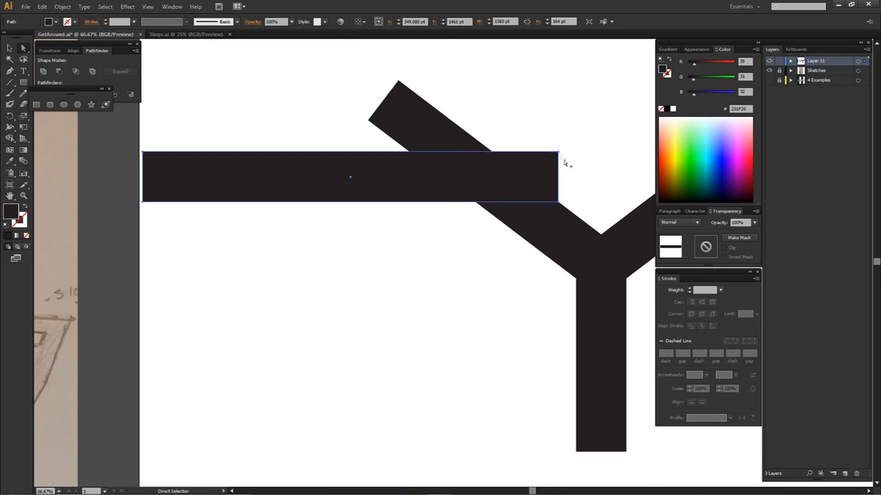
{"action": "scroll", "coordinate": [574, 202], "scroll_direction": "up", "scroll_amount": 2, "text": "alt"}
{"action": "left_click_drag", "start_coordinate": [472, 256], "coordinate": [399, 216]}
{"action": "scroll", "coordinate": [499, 241], "scroll_direction": "down", "scroll_amount": 3, "text": "alt"}
{"action": "left_click", "coordinate": [396, 212]}
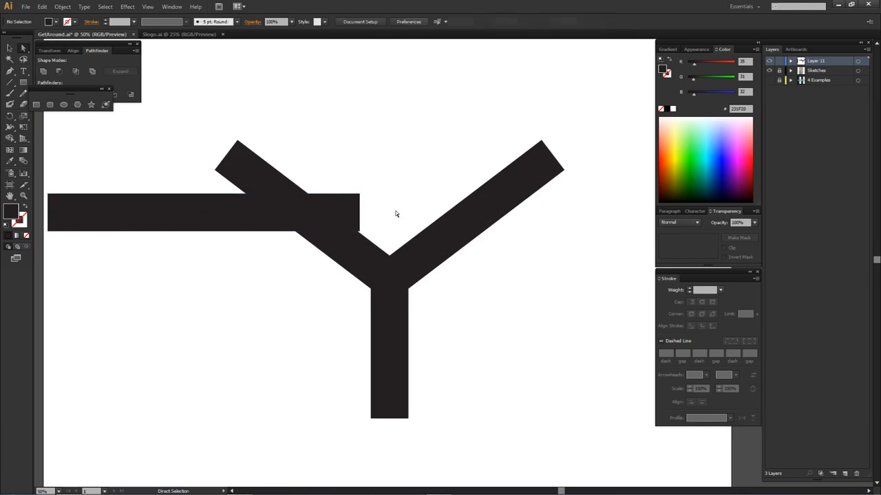
Extend the horizontal bar's inner end until it spans both diagonal arms and runs past the right one.
{"action": "left_click", "coordinate": [249, 212]}
{"action": "left_click_drag", "start_coordinate": [361, 213], "coordinate": [650, 233]}
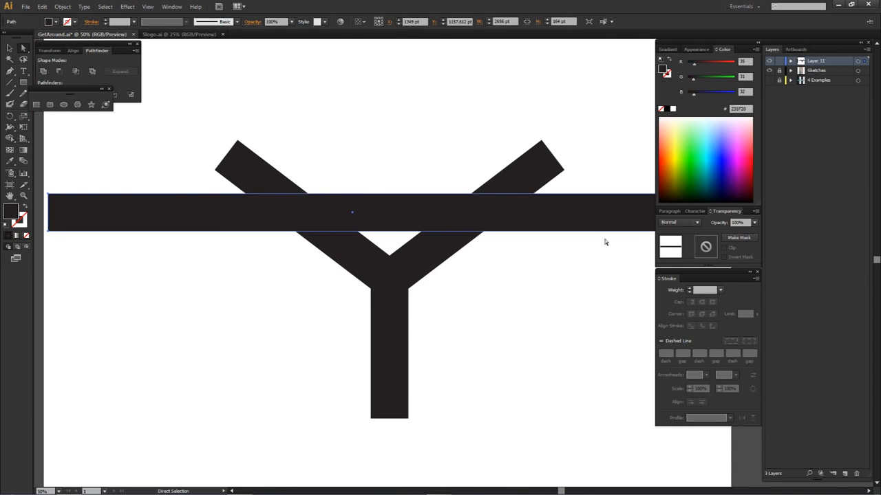
{"action": "scroll", "coordinate": [571, 259], "scroll_direction": "down", "scroll_amount": 3, "text": "alt"}
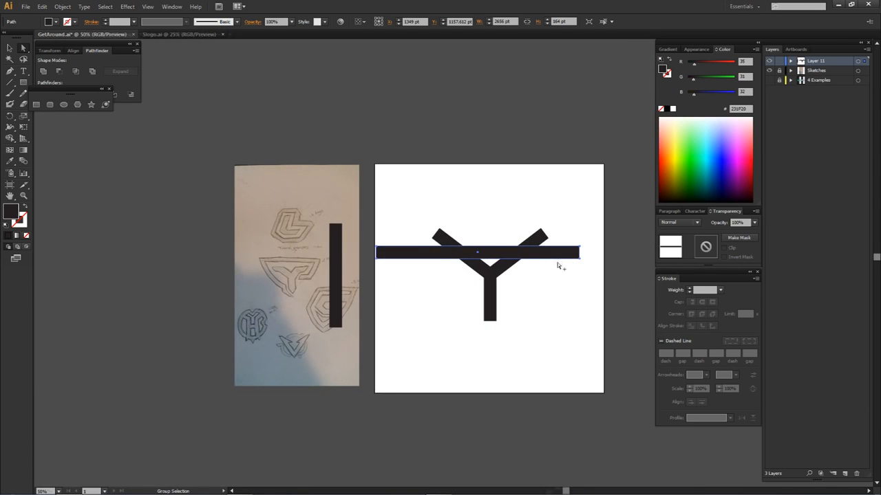
{"action": "scroll", "coordinate": [559, 266], "scroll_direction": "up", "scroll_amount": 3, "text": "alt"}
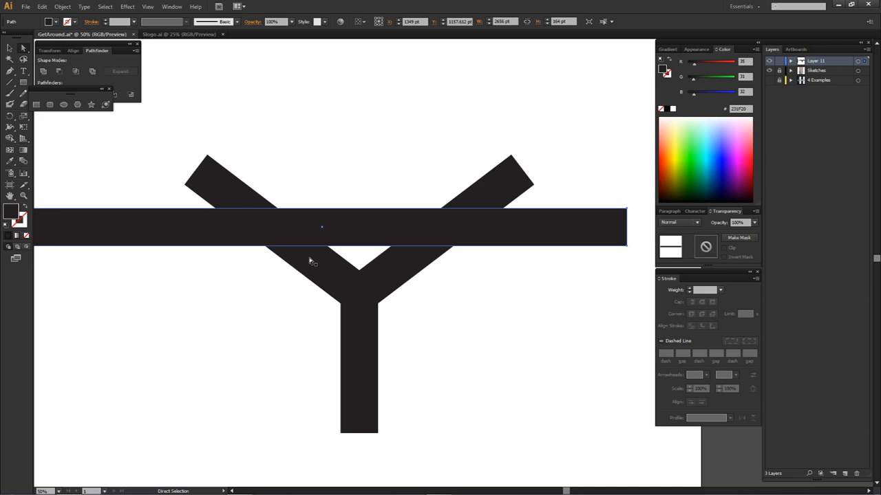
Select both arms and the horizontal bar, and remove the arm ends above the bar with the Shape Builder tool.
{"action": "left_click", "coordinate": [311, 261], "text": "shift"}
{"action": "key", "text": "shift+m"}
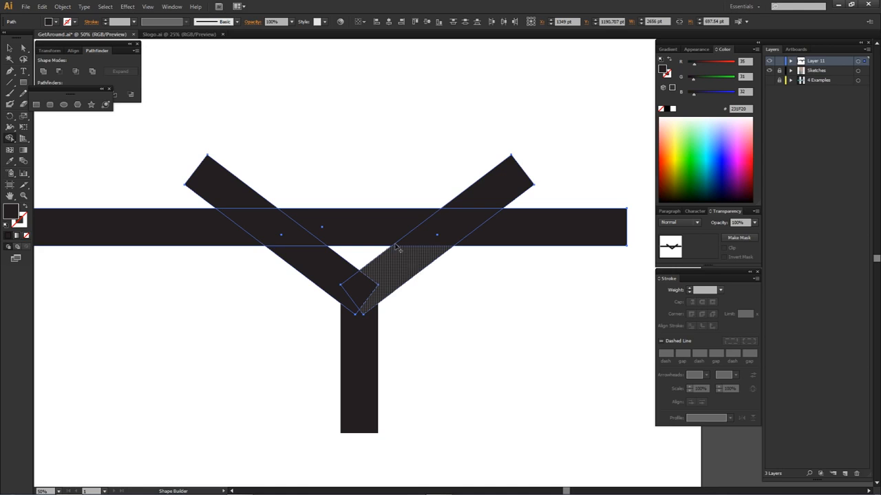
{"action": "left_click_drag", "start_coordinate": [360, 232], "coordinate": [392, 236]}
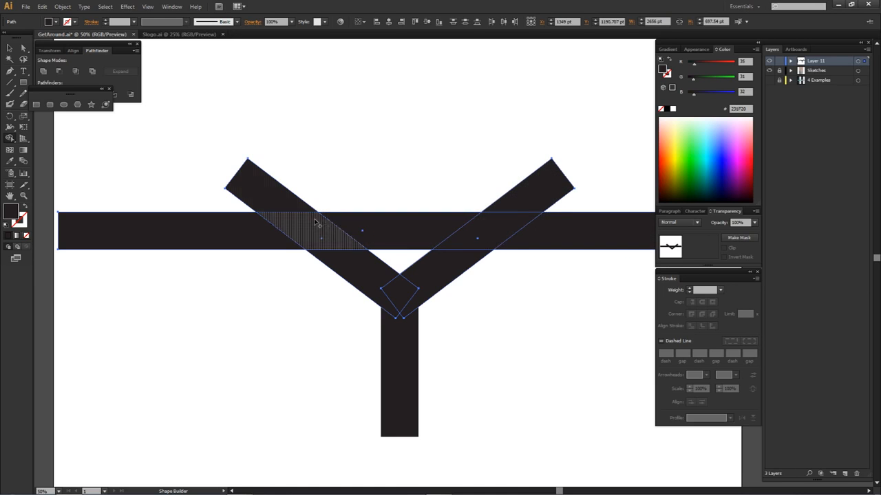
{"action": "left_click", "coordinate": [272, 188], "text": "alt"}
{"action": "left_click", "coordinate": [522, 193], "text": "alt"}
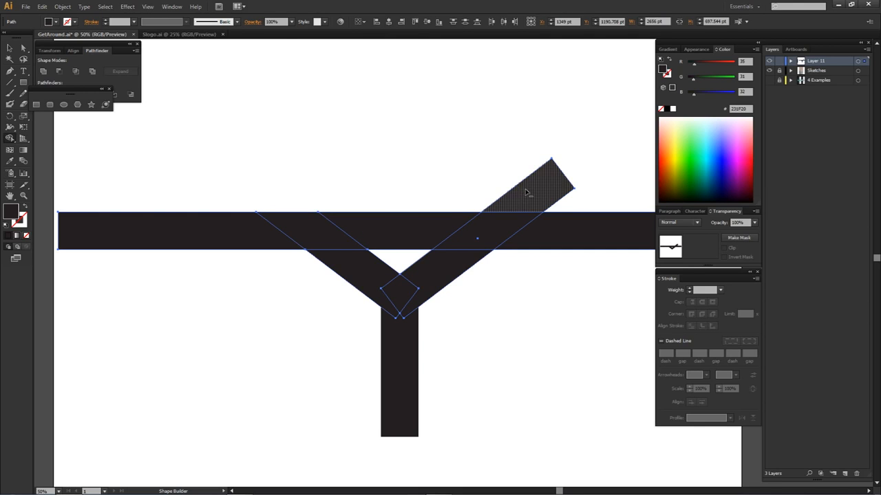
Separate the trapezoid of the horizontal bar between the two arms with the Shape Builder tool and delete it.
{"action": "left_click", "coordinate": [403, 231]}
{"action": "key", "text": "a"}
{"action": "left_click", "coordinate": [422, 190]}
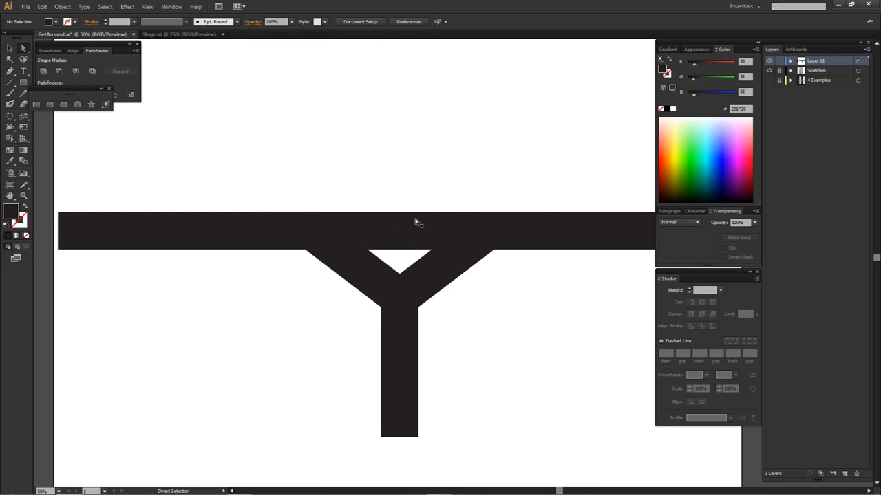
{"action": "left_click_drag", "start_coordinate": [399, 232], "coordinate": [387, 150]}
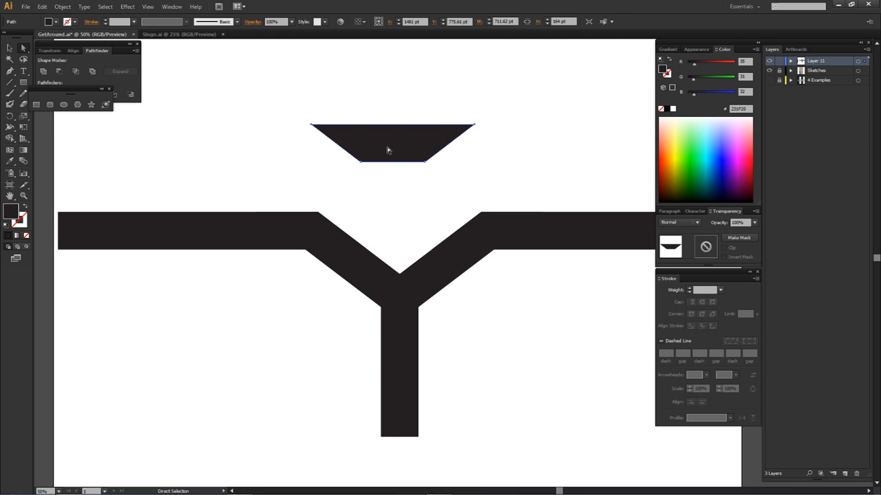
{"action": "key", "text": "ctrl+z"}
{"action": "left_click_drag", "start_coordinate": [393, 160], "coordinate": [560, 304]}
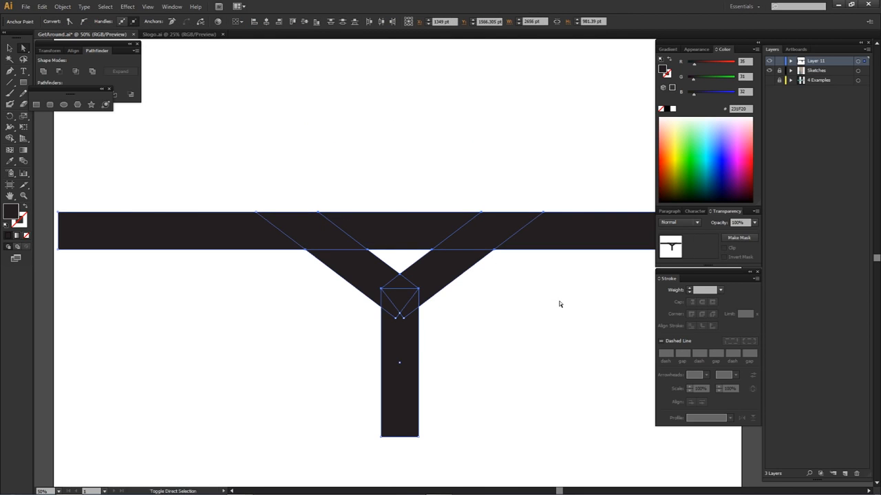
{"action": "key", "text": "shift+m"}
{"action": "key", "text": "a"}
{"action": "left_click", "coordinate": [408, 163]}
{"action": "left_click", "coordinate": [400, 216]}
{"action": "key", "text": "Delete"}
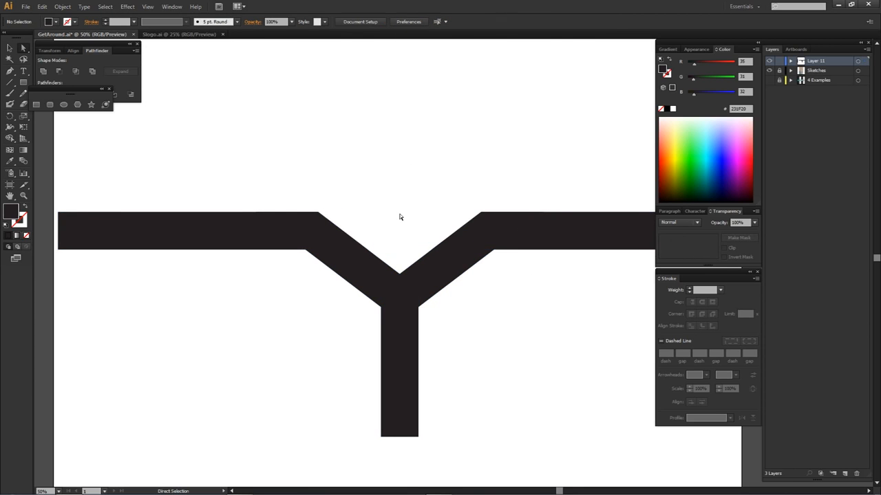
Shorten both outer ends of the horizontal bars to form compact arms on the Y.
{"action": "scroll", "coordinate": [431, 276], "scroll_direction": "down", "scroll_amount": 2}
{"action": "left_click_drag", "start_coordinate": [506, 318], "coordinate": [497, 289]}
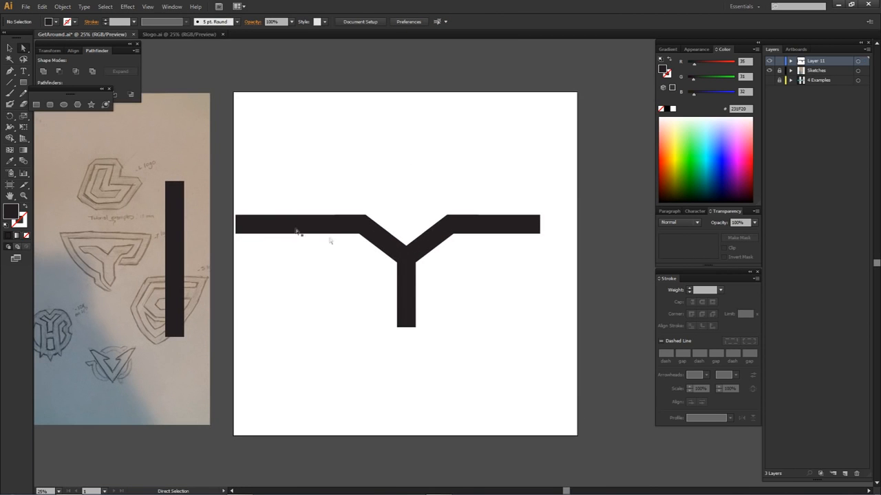
{"action": "left_click_drag", "start_coordinate": [234, 198], "coordinate": [244, 240]}
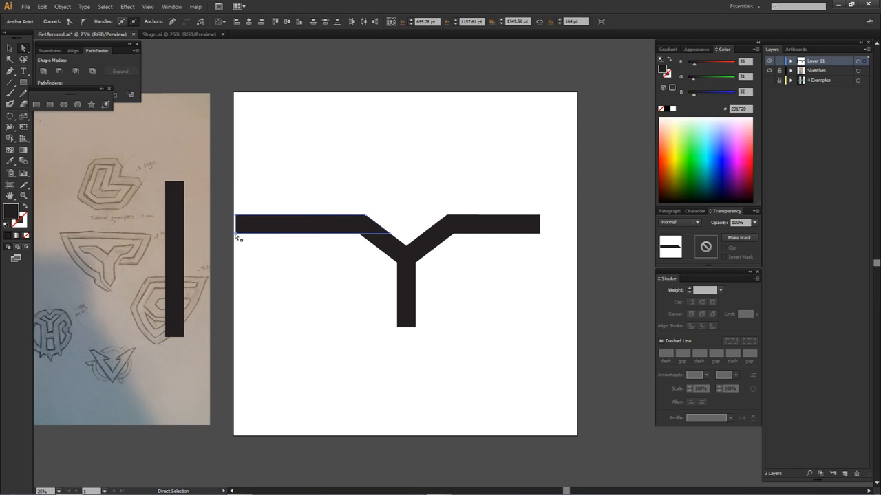
{"action": "left_click_drag", "start_coordinate": [302, 238], "coordinate": [303, 239]}
{"action": "left_click_drag", "start_coordinate": [502, 200], "coordinate": [504, 238]}
{"action": "left_click", "coordinate": [649, 168]}
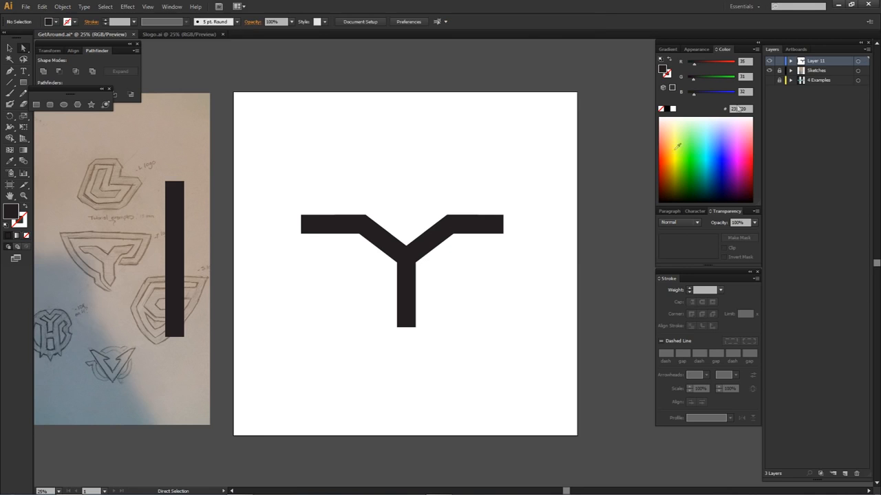
Toggle the layers' visibility to examine how the arm ends are cut in the finished logos on the 4 Examples layer.
{"action": "left_click", "coordinate": [769, 81]}
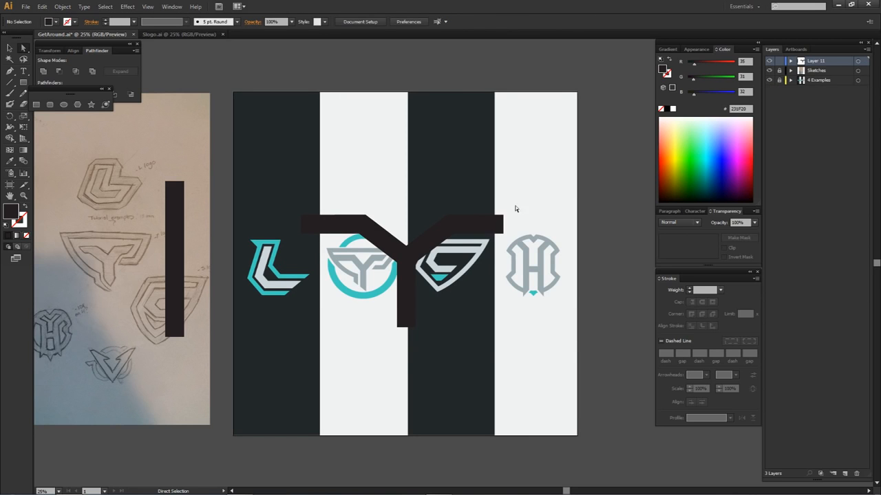
{"action": "left_click", "coordinate": [770, 62]}
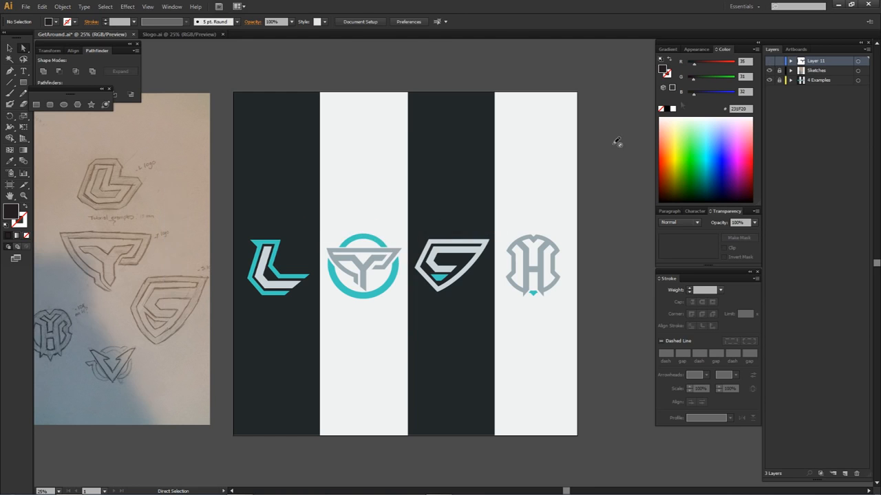
{"action": "left_click", "coordinate": [769, 61]}
{"action": "left_click", "coordinate": [769, 71]}
{"action": "key", "text": "ctrl+plus"}
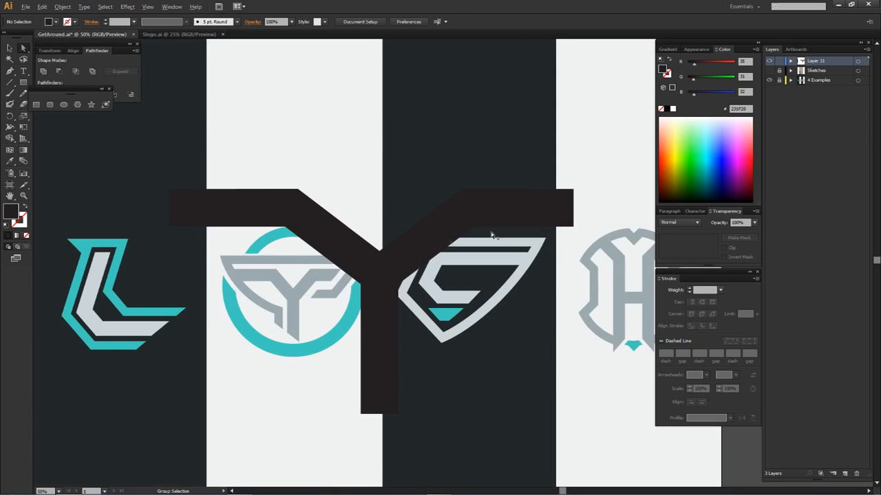
{"action": "left_click", "coordinate": [769, 80]}
Move the lower outer corners of both horizontal arms inward so their ends are slanted.
{"action": "left_click", "coordinate": [571, 229]}
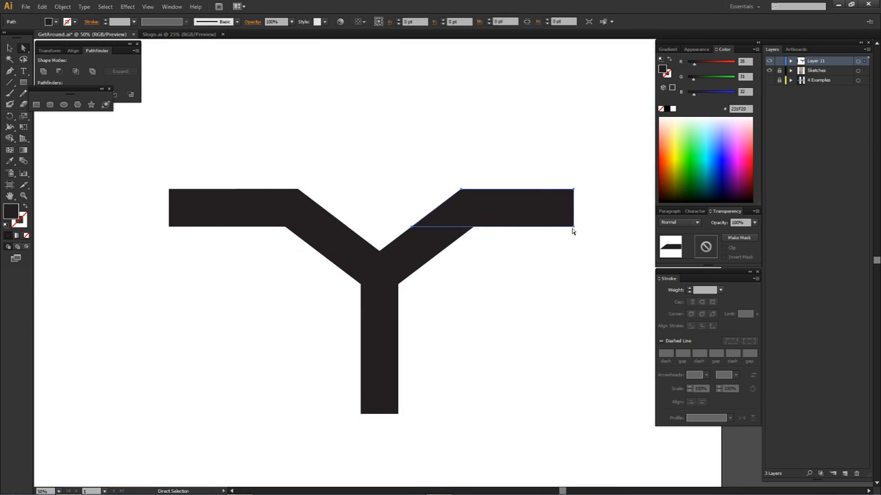
{"action": "left_click_drag", "start_coordinate": [572, 228], "coordinate": [541, 229]}
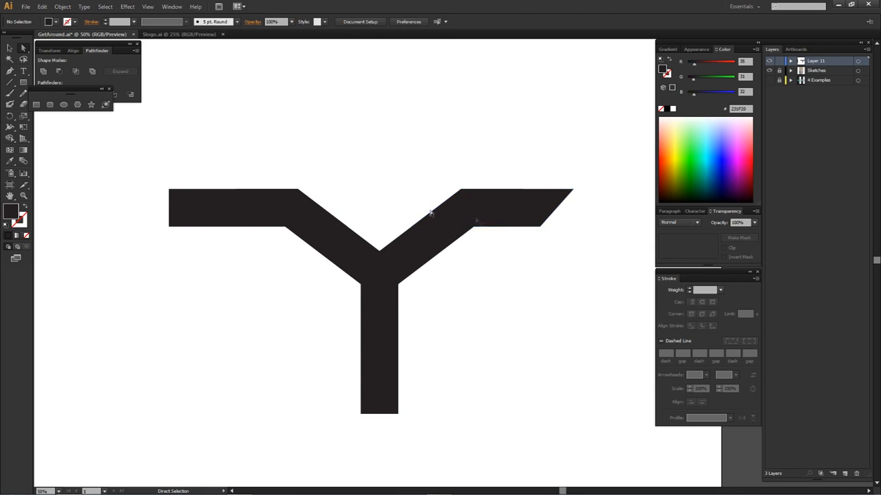
{"action": "left_click_drag", "start_coordinate": [169, 228], "coordinate": [197, 232]}
{"action": "left_click", "coordinate": [242, 244]}
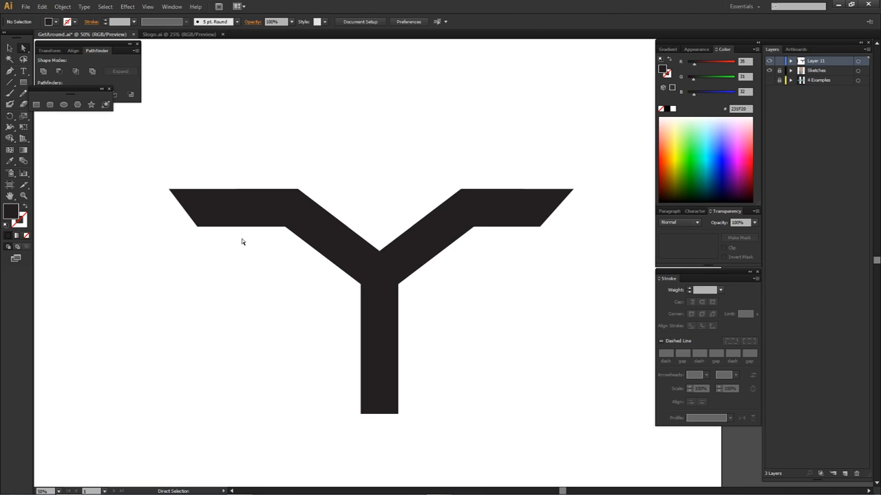
{"action": "left_click_drag", "start_coordinate": [521, 161], "coordinate": [576, 249]}
{"action": "left_click_drag", "start_coordinate": [535, 228], "coordinate": [533, 228]}
{"action": "key", "text": "ctrl+z"}
{"action": "left_click_drag", "start_coordinate": [596, 172], "coordinate": [529, 228]}
{"action": "left_click_drag", "start_coordinate": [157, 173], "coordinate": [185, 227]}
{"action": "left_click", "coordinate": [259, 254]}
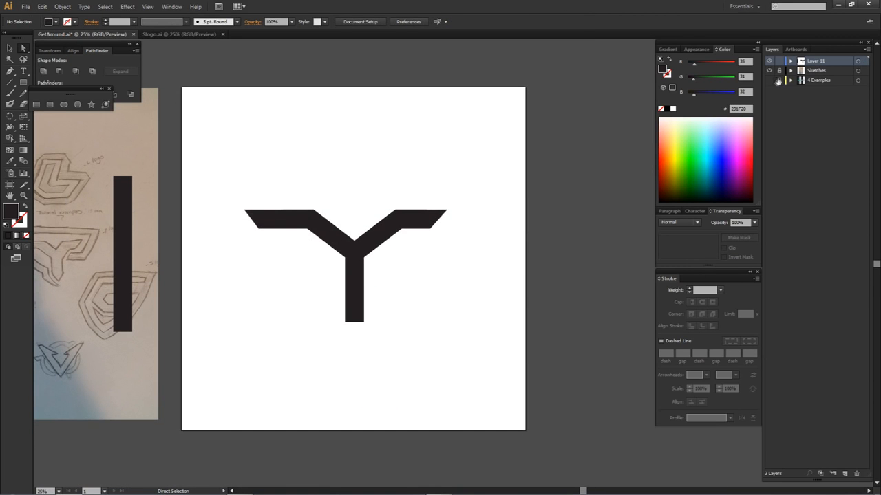
Briefly show the 4 Examples layer to compare the Y with the finished logos, and hide it again.
{"action": "left_click", "coordinate": [769, 80]}
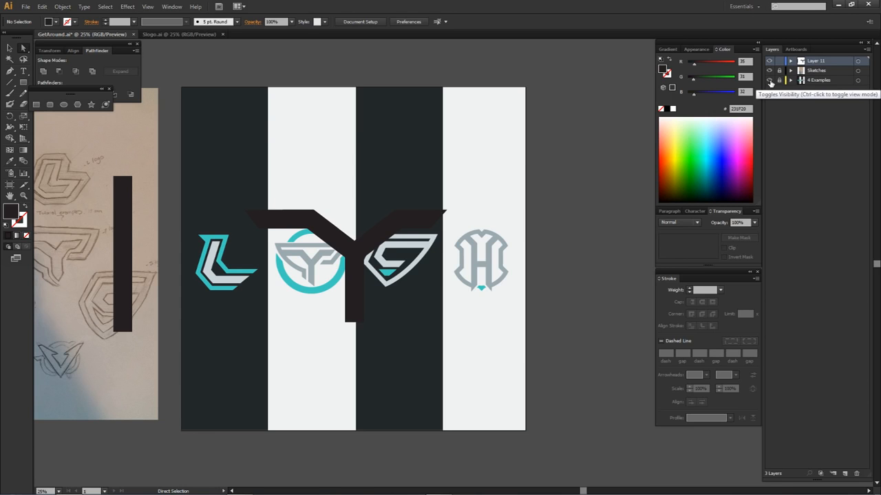
{"action": "left_click", "coordinate": [769, 80]}
{"action": "left_click_drag", "start_coordinate": [454, 201], "coordinate": [467, 197]}
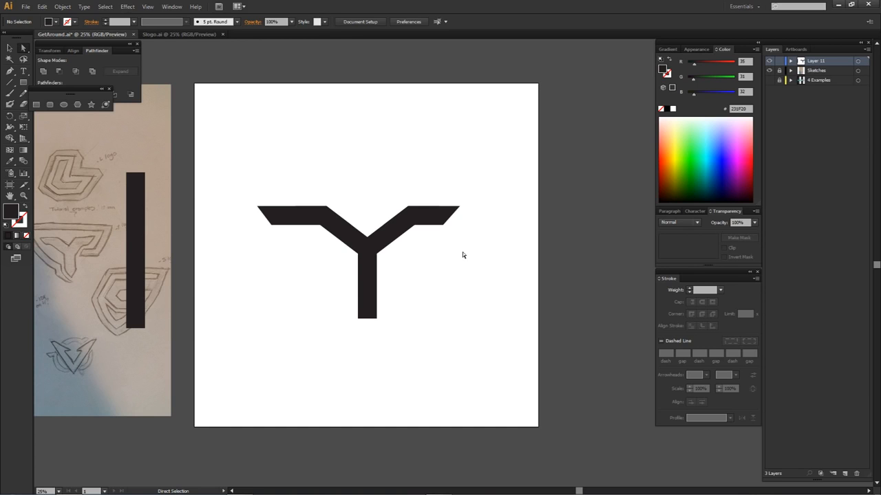
Duplicate the spare bar beside the original and make the copy narrower.
{"action": "left_click_drag", "start_coordinate": [137, 222], "coordinate": [162, 230]}
{"action": "key", "text": "ctrl+z"}
{"action": "scroll", "coordinate": [163, 230], "scroll_direction": "up", "scroll_amount": 2}
{"action": "left_click_drag", "start_coordinate": [182, 270], "coordinate": [170, 270]}
{"action": "left_click", "coordinate": [176, 266]}
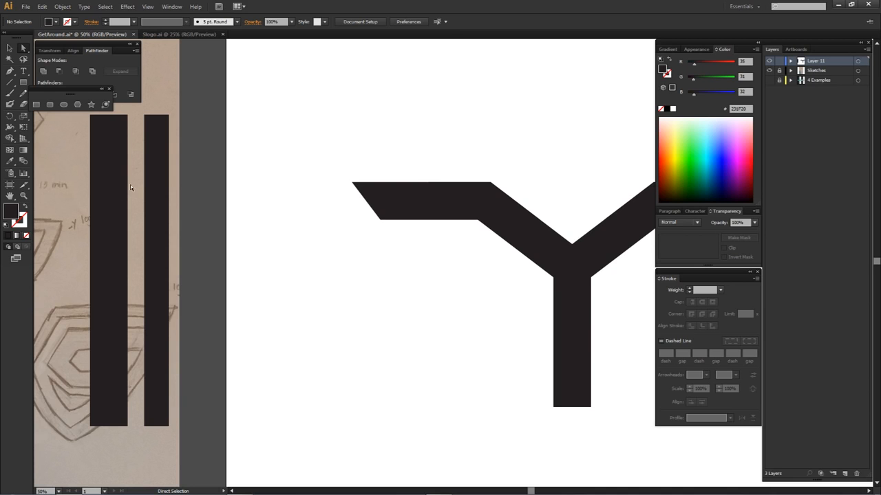
Place a copy of the narrow bar on the artboard, rotate it diagonally and position it against the right arm's slanted end.
{"action": "scroll", "coordinate": [213, 187], "scroll_direction": "down", "scroll_amount": 1}
{"action": "left_click_drag", "start_coordinate": [286, 238], "coordinate": [182, 244]}
{"action": "left_click_drag", "start_coordinate": [74, 222], "coordinate": [500, 227]}
{"action": "left_click_drag", "start_coordinate": [496, 141], "coordinate": [549, 194]}
{"action": "key", "text": "ctrl+shift+a"}
{"action": "left_click_drag", "start_coordinate": [499, 217], "coordinate": [466, 194]}
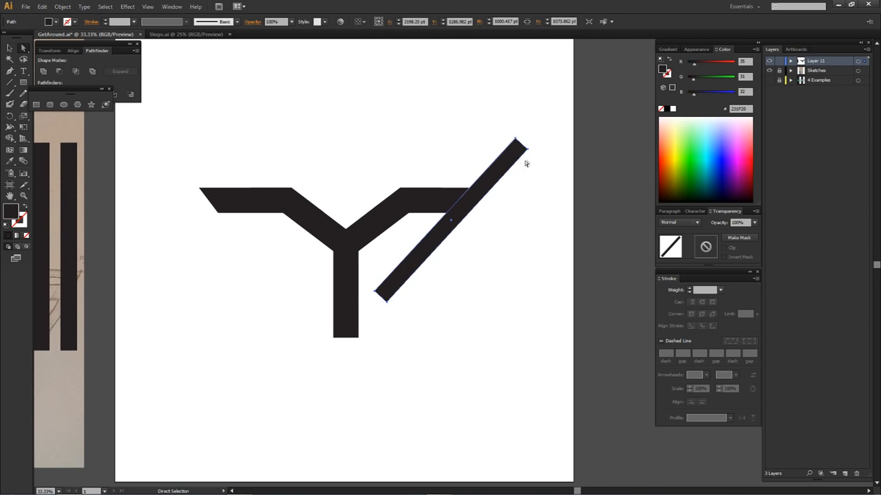
Fine-tune the diagonal bar's rotation to align its edge with the slanted end of the right arm.
{"action": "key", "text": "ctrl+1"}
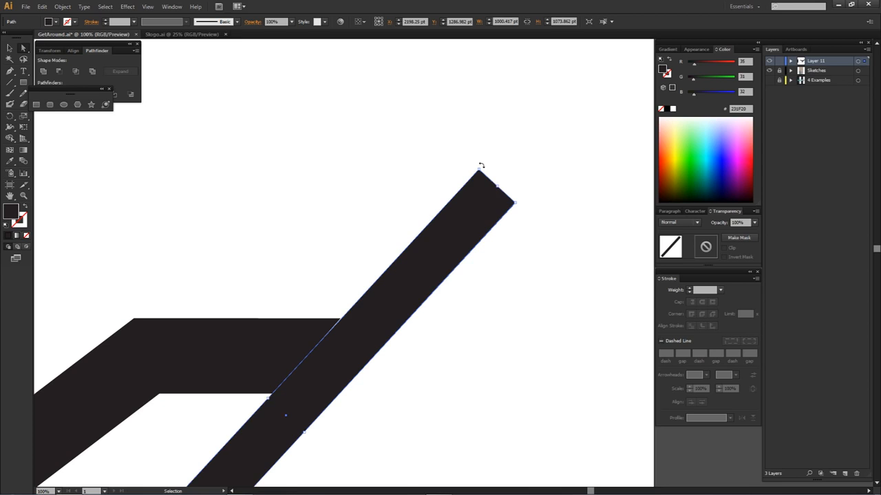
{"action": "left_click_drag", "start_coordinate": [482, 166], "coordinate": [480, 164]}
{"action": "scroll", "coordinate": [488, 219], "scroll_direction": "down", "scroll_amount": 2}
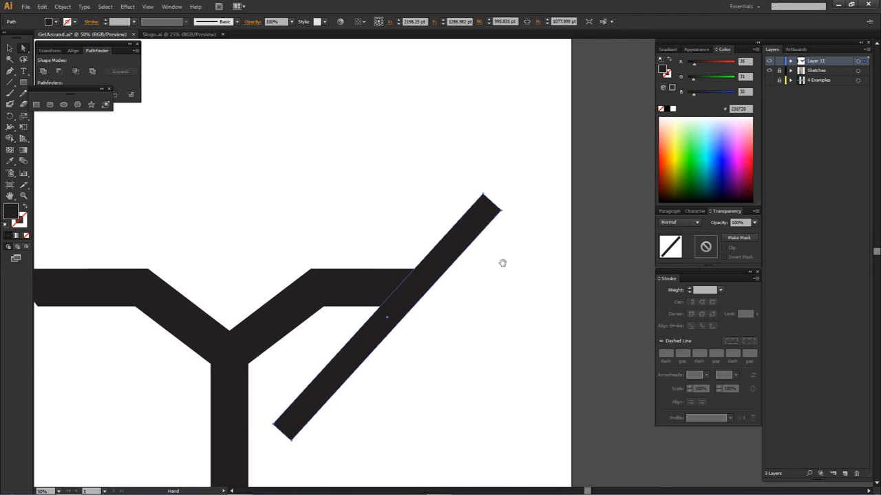
Shift the diagonal bar away from the right arm's slanted end to leave a narrow, even gap.
{"action": "left_click_drag", "start_coordinate": [502, 263], "coordinate": [494, 216]}
{"action": "left_click", "coordinate": [451, 253]}
{"action": "left_click_drag", "start_coordinate": [411, 239], "coordinate": [419, 244]}
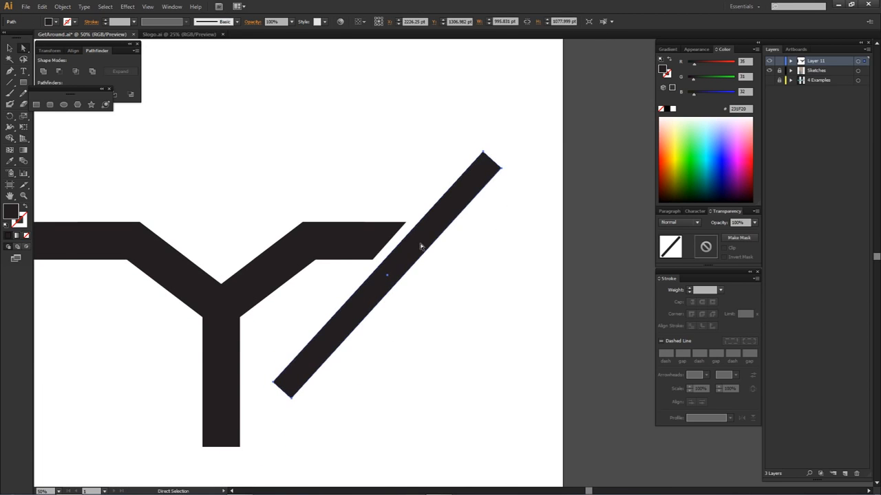
Place a horizontal copy of the spare narrow bar just beneath the right arm, crossing the diagonal bar.
{"action": "scroll", "coordinate": [420, 245], "scroll_direction": "down", "scroll_amount": 2}
{"action": "left_click", "coordinate": [385, 291]}
{"action": "left_click_drag", "start_coordinate": [115, 256], "coordinate": [177, 262]}
{"action": "mouse_move", "coordinate": [183, 196]}
{"action": "left_mouse_down"}
{"action": "mouse_move", "coordinate": [268, 299]}
{"action": "mouse_move", "coordinate": [257, 281]}
{"action": "mouse_move", "coordinate": [481, 272]}
{"action": "mouse_move", "coordinate": [479, 256]}
{"action": "mouse_move", "coordinate": [445, 269]}
{"action": "mouse_move", "coordinate": [452, 275]}
{"action": "mouse_move", "coordinate": [448, 268]}
{"action": "left_mouse_up"}
Trim the diagonal bar's lower part and the horizontal bar's right part with Shape Builder so they form one corner.
{"action": "scroll", "coordinate": [413, 262], "scroll_direction": "up", "scroll_amount": 3}
{"action": "left_click", "coordinate": [376, 294], "text": "shift"}
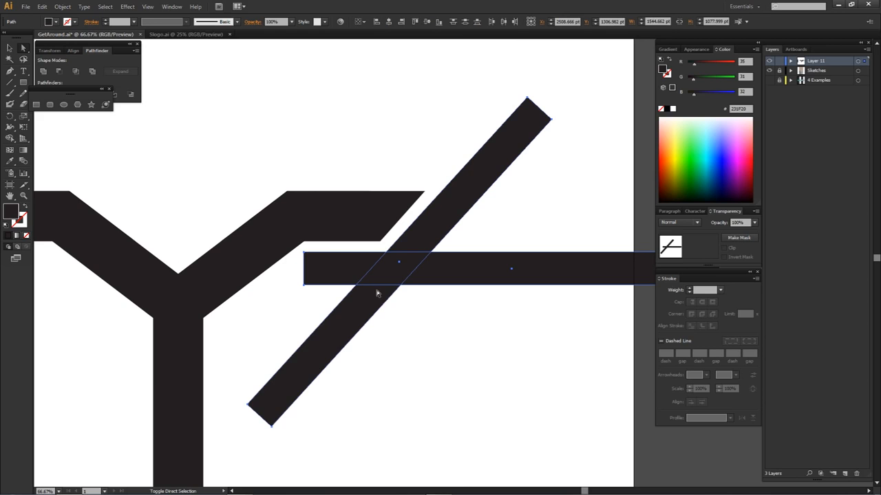
{"action": "key", "text": "shift+m"}
{"action": "left_click", "coordinate": [376, 294], "text": "alt"}
{"action": "left_click", "coordinate": [423, 274], "text": "alt"}
{"action": "left_click", "coordinate": [434, 310], "text": "ctrl"}
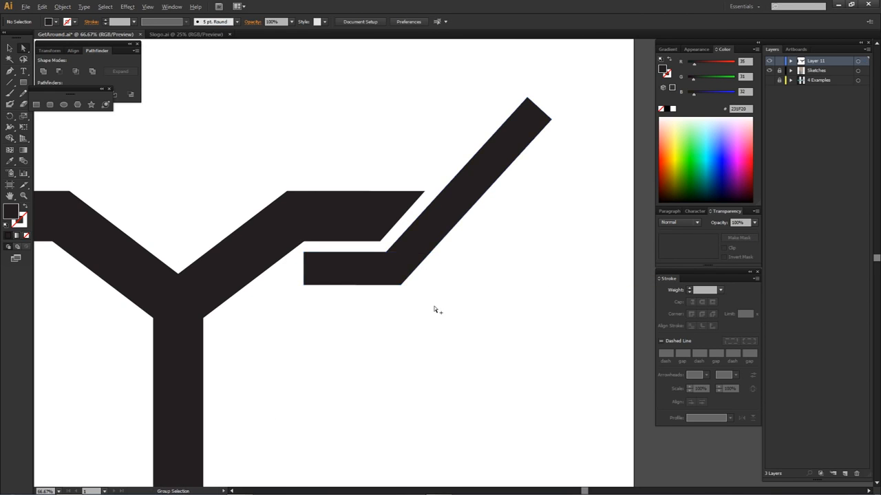
Place another horizontal copy of the narrow bar just above the Y's arms, leaving a matching gap.
{"action": "key", "text": "ctrl+minus"}
{"action": "key", "text": "ctrl+minus"}
{"action": "key", "text": "ctrl+minus"}
{"action": "key", "text": "ctrl+minus"}
{"action": "mouse_move", "coordinate": [230, 276]}
{"action": "left_mouse_down"}
{"action": "mouse_move", "coordinate": [375, 275]}
{"action": "mouse_move", "coordinate": [389, 306]}
{"action": "left_mouse_up"}
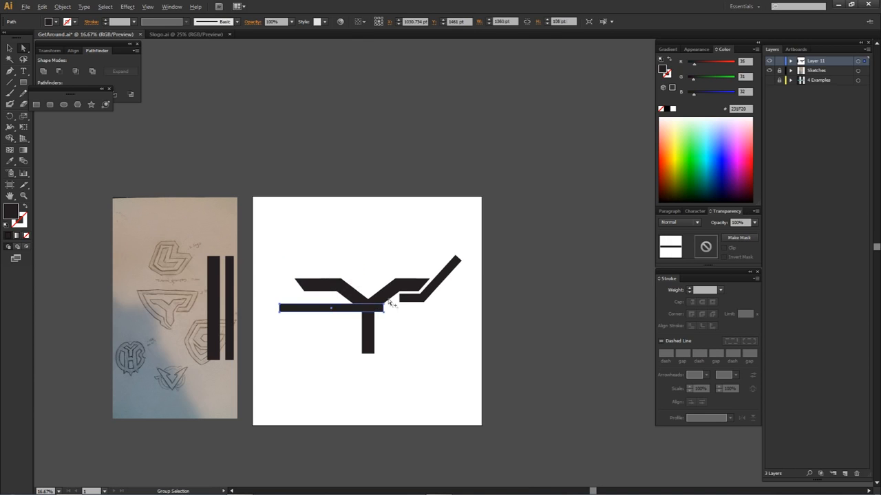
{"action": "scroll", "coordinate": [388, 306], "scroll_direction": "up", "scroll_amount": 1}
{"action": "left_click_drag", "start_coordinate": [311, 313], "coordinate": [394, 254]}
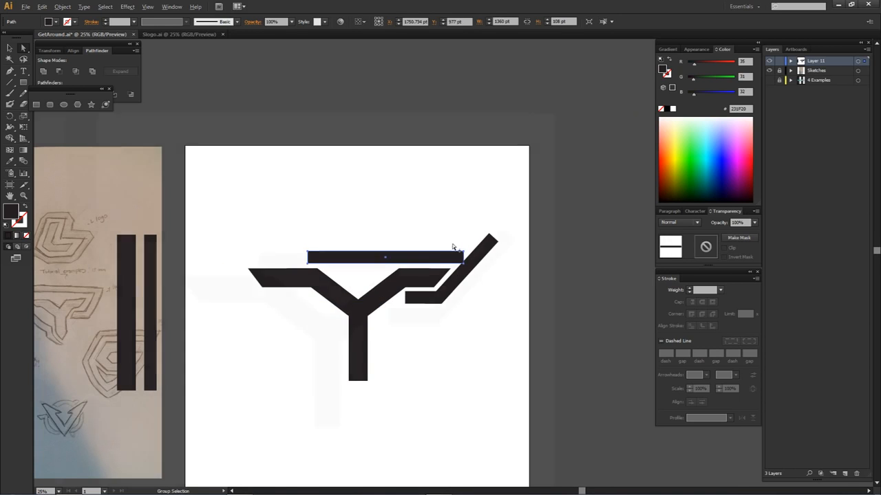
{"action": "scroll", "coordinate": [451, 245], "scroll_direction": "up", "scroll_amount": 1}
{"action": "left_click_drag", "start_coordinate": [421, 277], "coordinate": [425, 276]}
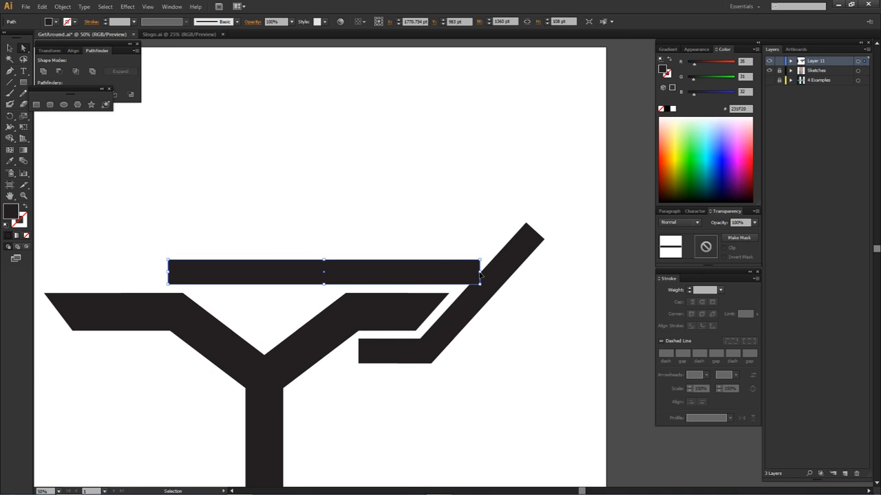
Extend the upper bar's right end across the diagonal bar and trim both overhanging ends with Shape Builder into a pointed corner.
{"action": "left_click_drag", "start_coordinate": [480, 272], "coordinate": [542, 273]}
{"action": "left_click", "coordinate": [521, 256], "text": "shift"}
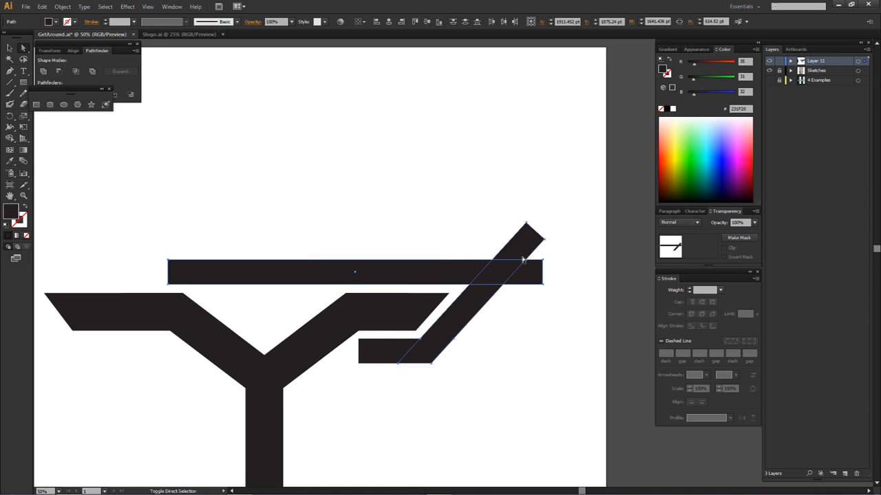
{"action": "key", "text": "shift+m"}
{"action": "left_click", "coordinate": [522, 258], "text": "alt"}
{"action": "left_click", "coordinate": [532, 275], "text": "alt"}
{"action": "key", "text": "a"}
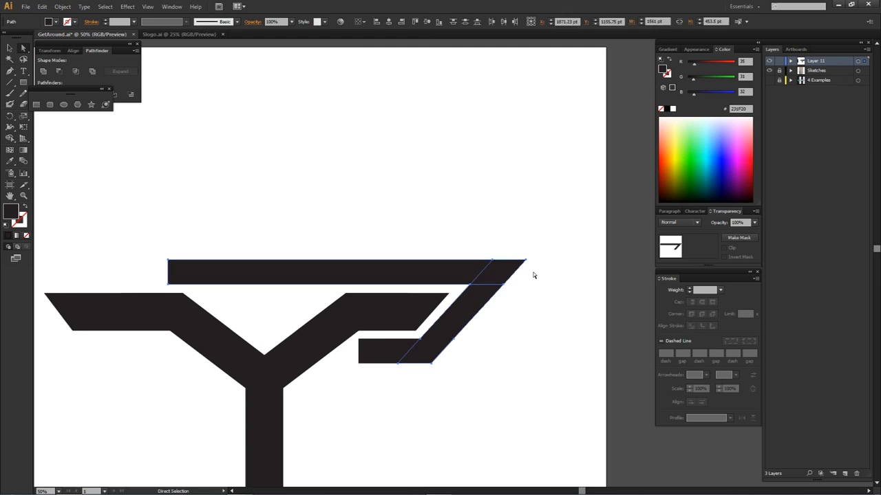
Extend the upper bar's left end past the tip of the Y's left arm.
{"action": "left_click", "coordinate": [534, 274]}
{"action": "key", "text": "space"}
{"action": "left_click_drag", "start_coordinate": [414, 342], "coordinate": [538, 344]}
{"action": "left_click_drag", "start_coordinate": [287, 248], "coordinate": [138, 291]}
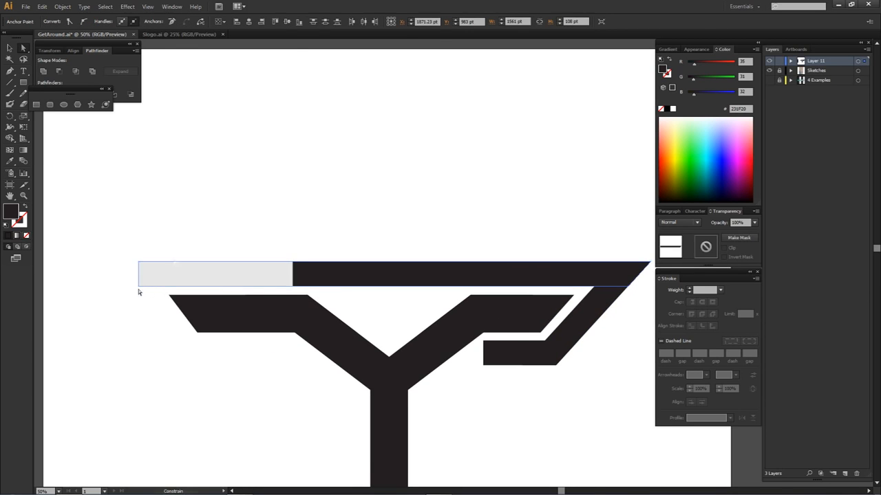
{"action": "left_click", "coordinate": [285, 291]}
{"action": "key", "text": "ctrl+minus"}
{"action": "key", "text": "space"}
{"action": "left_click_drag", "start_coordinate": [432, 316], "coordinate": [388, 246]}
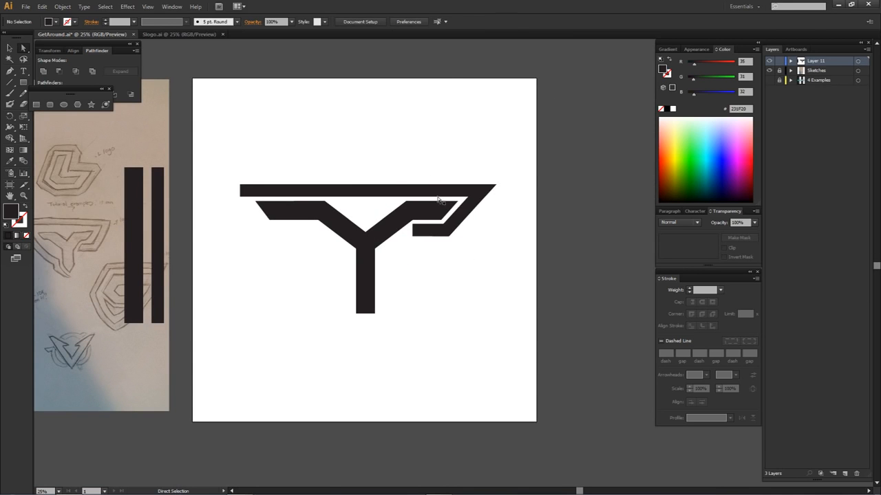
Show the 4 Examples layer for reference and slant the free left end of the short bar beneath the right arm.
{"action": "left_click", "coordinate": [770, 80]}
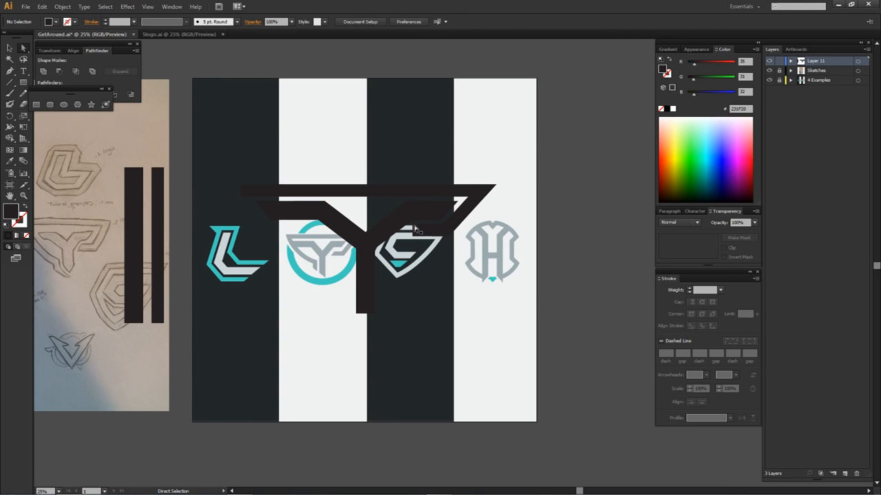
{"action": "left_click", "coordinate": [415, 230]}
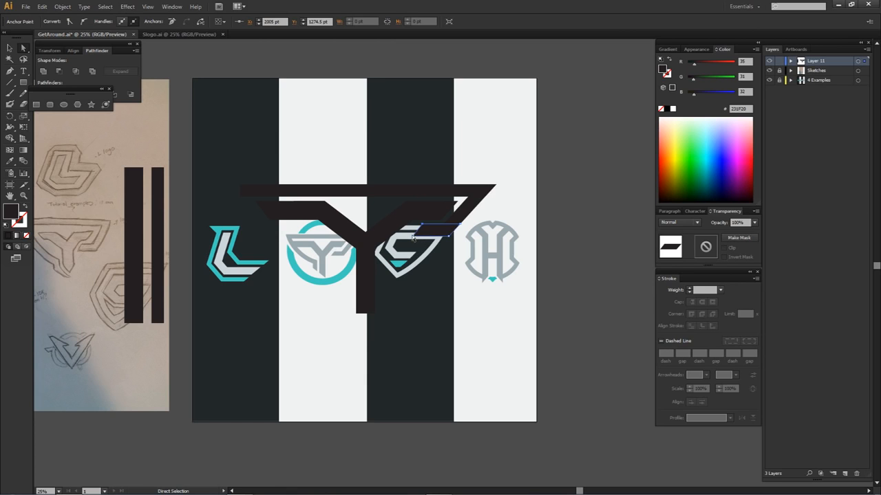
{"action": "left_click", "coordinate": [407, 243]}
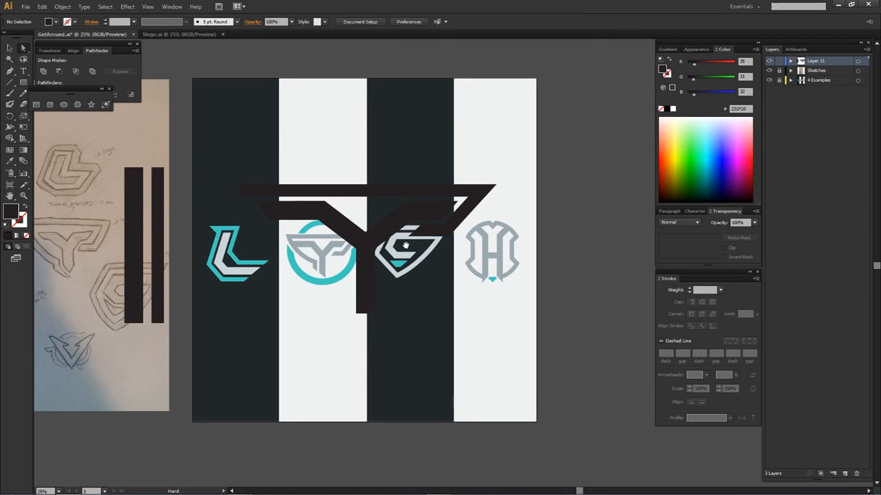
{"action": "left_click_drag", "start_coordinate": [406, 246], "coordinate": [398, 231]}
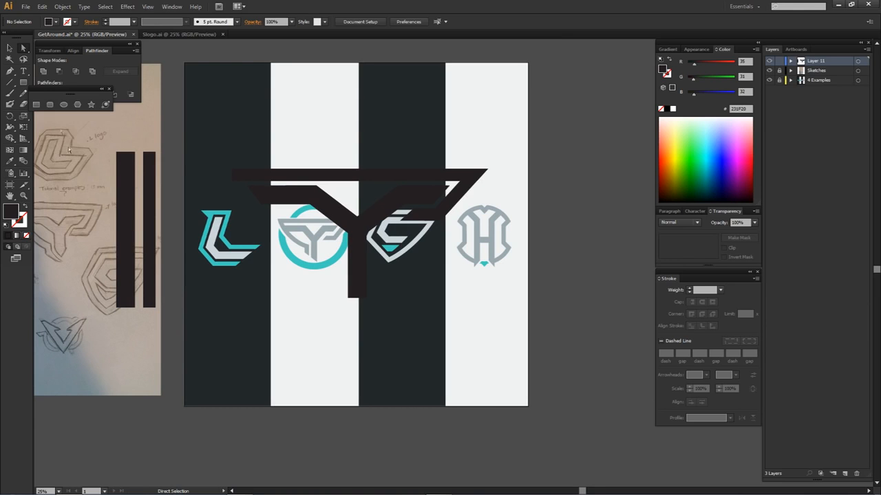
Hide the 4 Examples layer and draw a tall filled ellipse beside the Y with the Ellipse tool.
{"action": "left_click", "coordinate": [27, 83]}
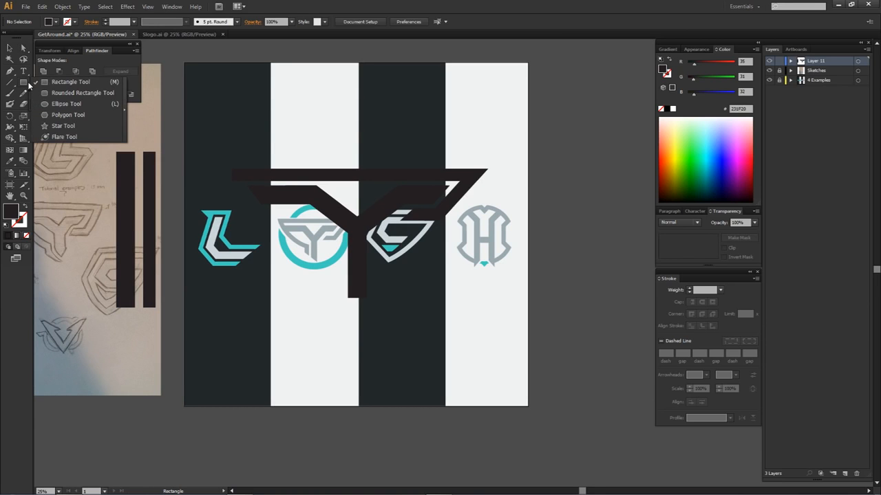
{"action": "left_click", "coordinate": [66, 103]}
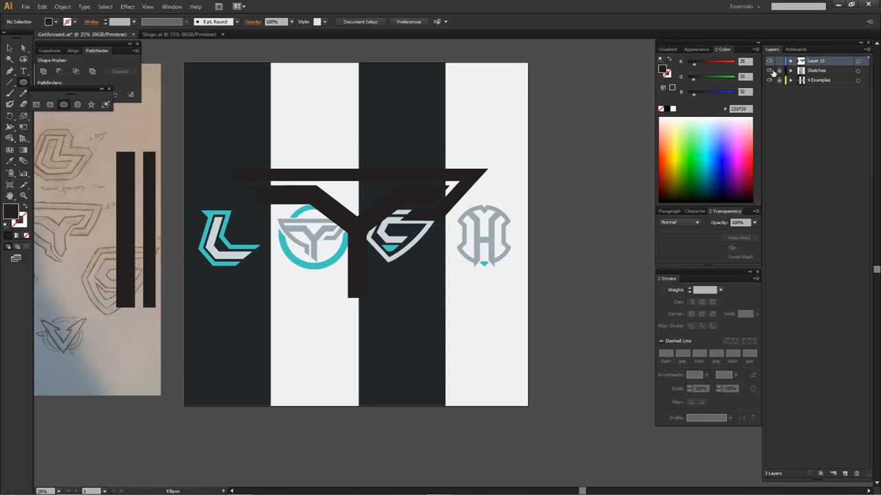
{"action": "left_click", "coordinate": [768, 81]}
{"action": "left_click", "coordinate": [768, 81]}
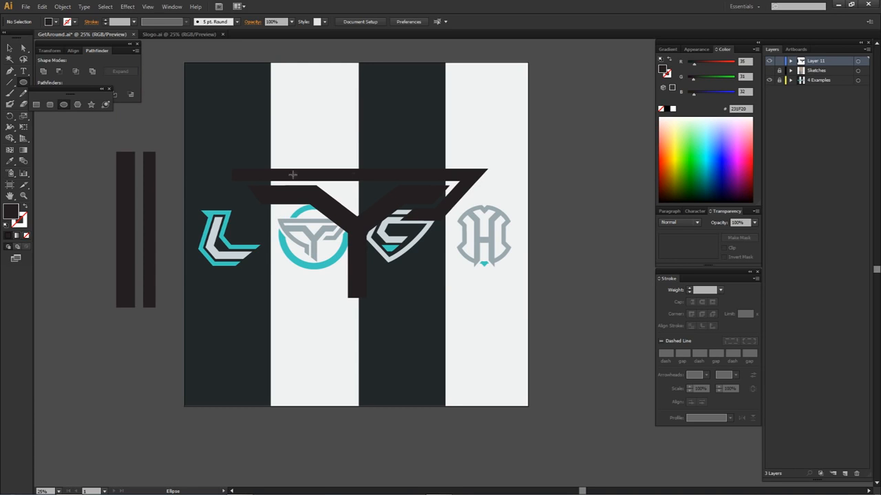
{"action": "left_click", "coordinate": [768, 80]}
{"action": "left_click_drag", "start_coordinate": [148, 145], "coordinate": [267, 343]}
Tilt the ellipse from upper left to lower right and position it over the Y's left arm.
{"action": "key", "text": "v"}
{"action": "left_click_drag", "start_coordinate": [270, 140], "coordinate": [203, 80]}
{"action": "left_click_drag", "start_coordinate": [245, 245], "coordinate": [328, 196]}
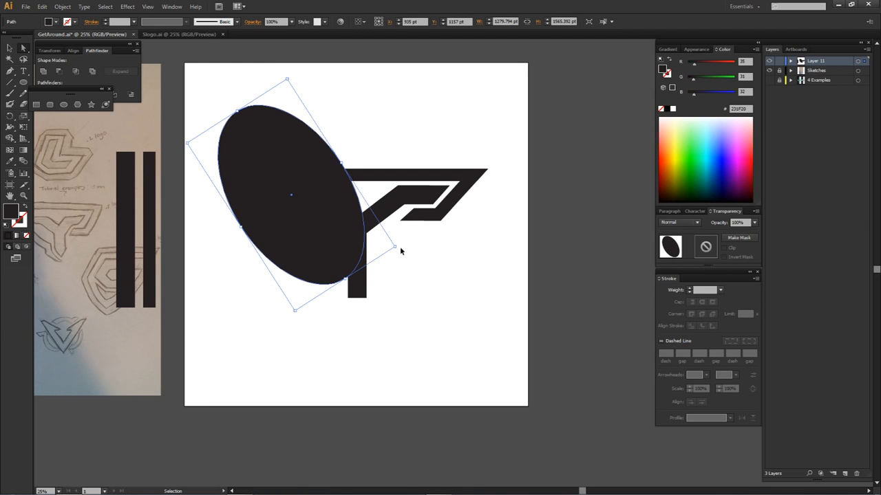
{"action": "left_click_drag", "start_coordinate": [399, 251], "coordinate": [403, 244]}
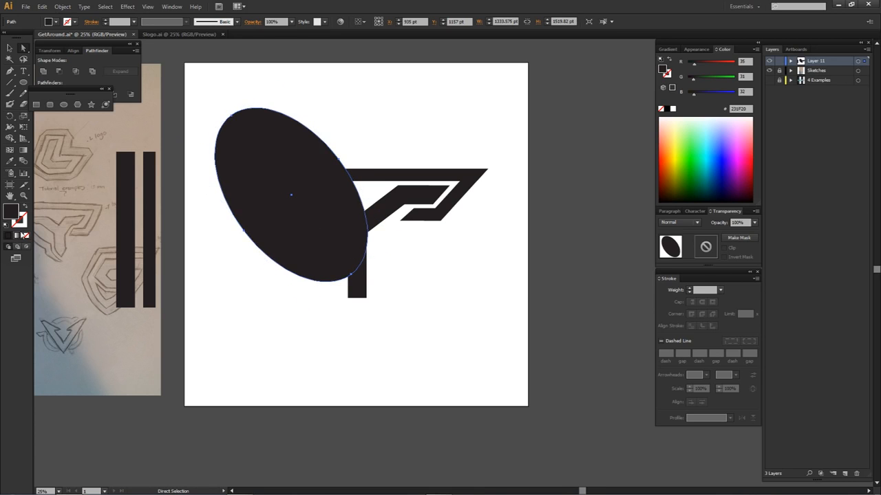
Give the ellipse no fill and a dark 90 pt stroke aligned to the inside.
{"action": "left_click", "coordinate": [26, 235]}
{"action": "left_click", "coordinate": [22, 223]}
{"action": "left_click", "coordinate": [8, 235]}
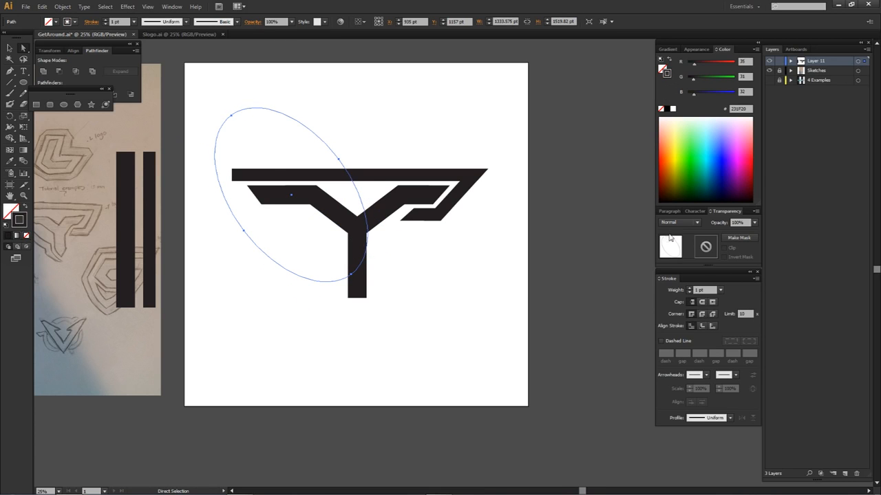
{"action": "left_click", "coordinate": [690, 288]}
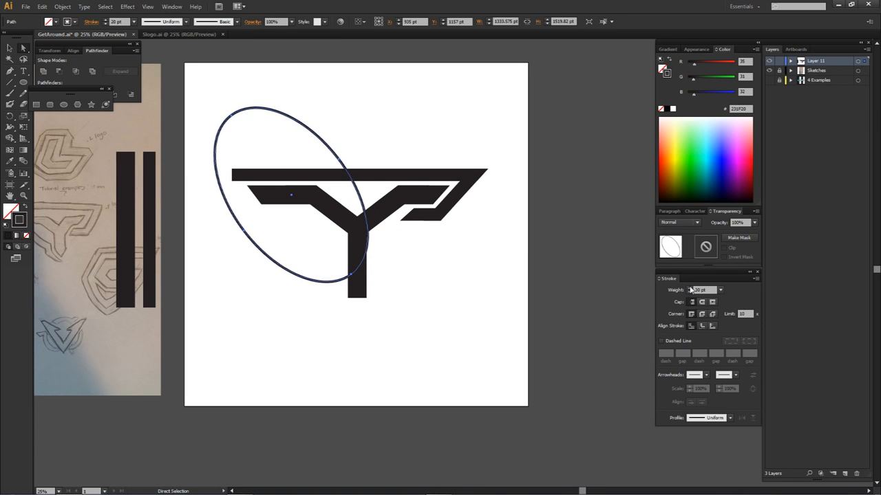
{"action": "left_click", "coordinate": [690, 290]}
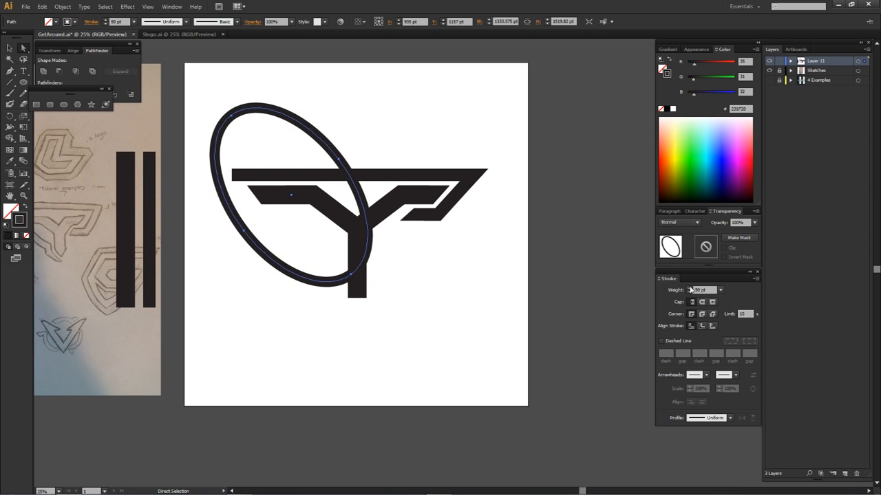
{"action": "left_click", "coordinate": [701, 326]}
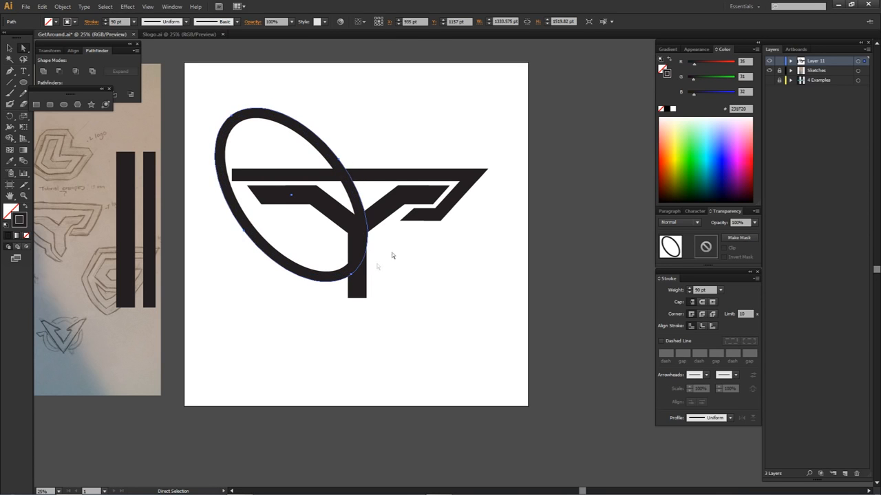
Move the ellipse ring toward the Y and shorten the left arm by shifting its slanted end inward, clear of the ring.
{"action": "left_click", "coordinate": [264, 251]}
{"action": "mouse_move", "coordinate": [263, 252]}
{"action": "left_mouse_down"}
{"action": "mouse_move", "coordinate": [295, 252]}
{"action": "mouse_move", "coordinate": [282, 256]}
{"action": "left_mouse_up"}
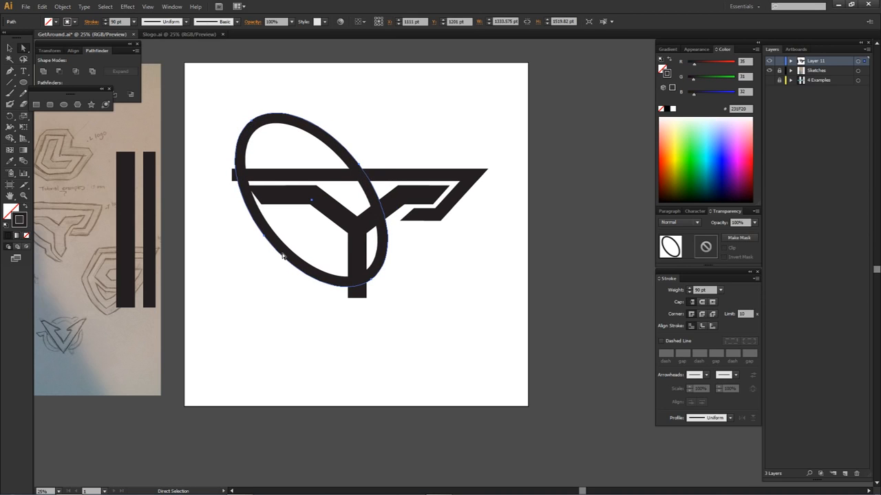
{"action": "left_click", "coordinate": [264, 201]}
{"action": "left_click", "coordinate": [247, 186]}
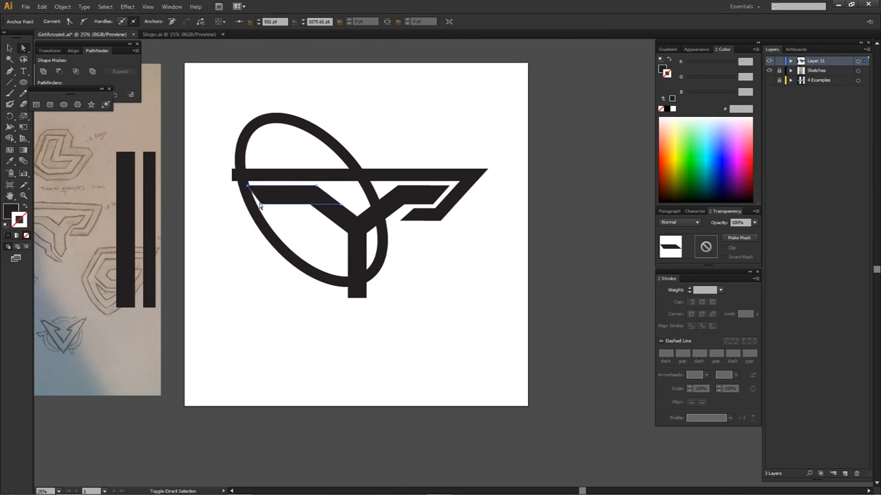
{"action": "left_click", "coordinate": [261, 205], "text": "shift"}
{"action": "mouse_move", "coordinate": [260, 205]}
{"action": "left_mouse_down"}
{"action": "mouse_move", "coordinate": [285, 209]}
{"action": "mouse_move", "coordinate": [273, 235]}
{"action": "mouse_move", "coordinate": [282, 231]}
{"action": "left_mouse_up"}
{"action": "left_click", "coordinate": [278, 224]}
{"action": "left_click", "coordinate": [270, 236]}
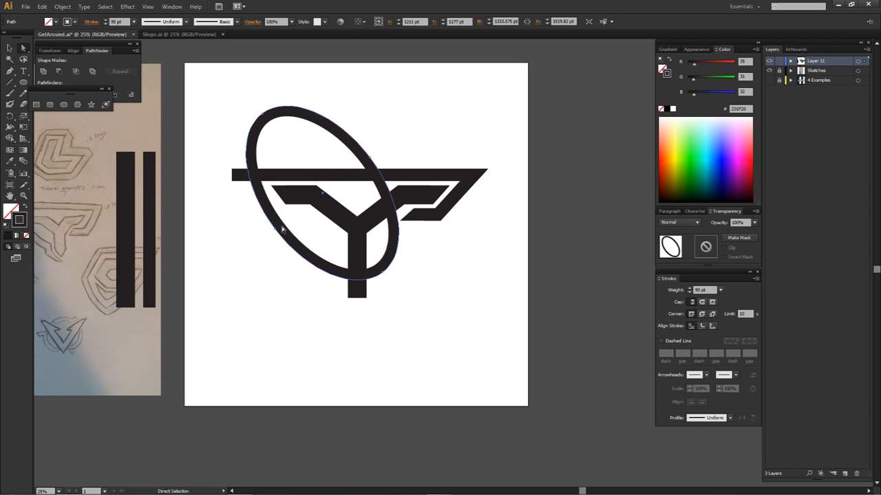
Move the ellipse ring over the spare narrow bar, lining up their left edges to compare the widths.
{"action": "scroll", "coordinate": [206, 108], "scroll_direction": "up", "scroll_amount": 2}
{"action": "left_click_drag", "start_coordinate": [206, 260], "coordinate": [356, 134]}
{"action": "mouse_move", "coordinate": [466, 179]}
{"action": "left_mouse_down"}
{"action": "mouse_move", "coordinate": [446, 202]}
{"action": "mouse_move", "coordinate": [334, 234]}
{"action": "mouse_move", "coordinate": [238, 230]}
{"action": "left_mouse_up"}
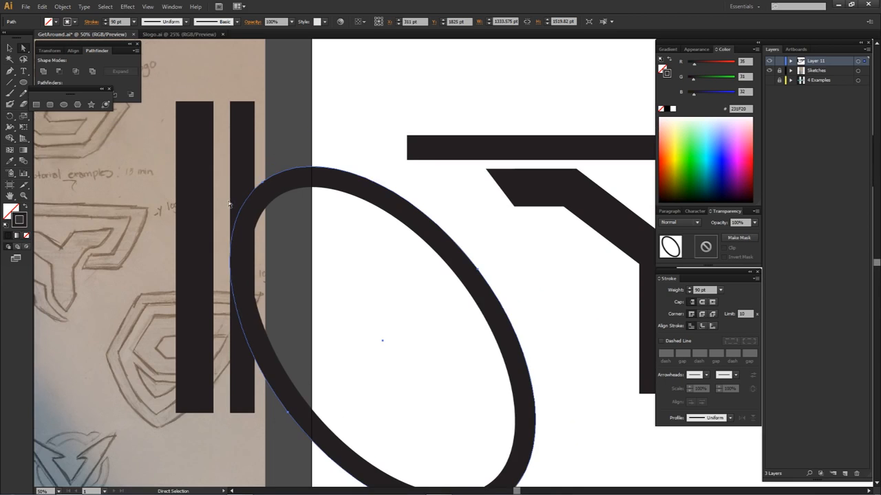
{"action": "scroll", "coordinate": [230, 254], "scroll_direction": "up", "scroll_amount": 6}
{"action": "left_click", "coordinate": [235, 111]}
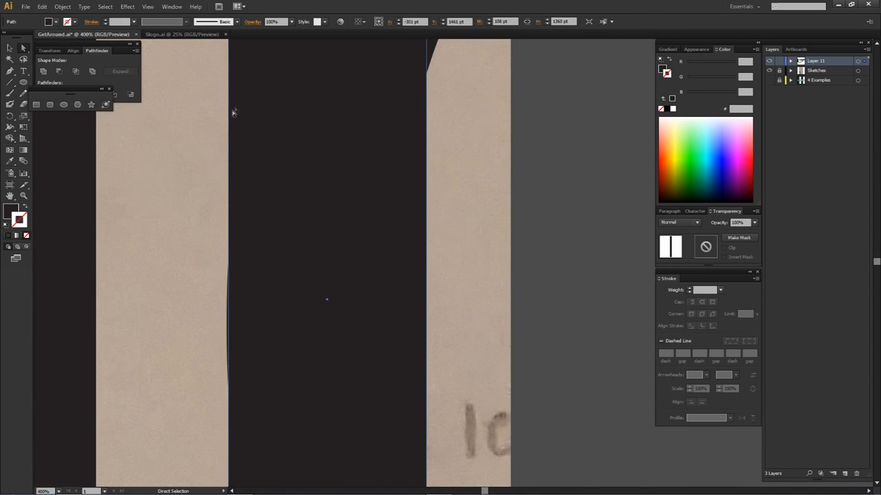
{"action": "left_click", "coordinate": [385, 110]}
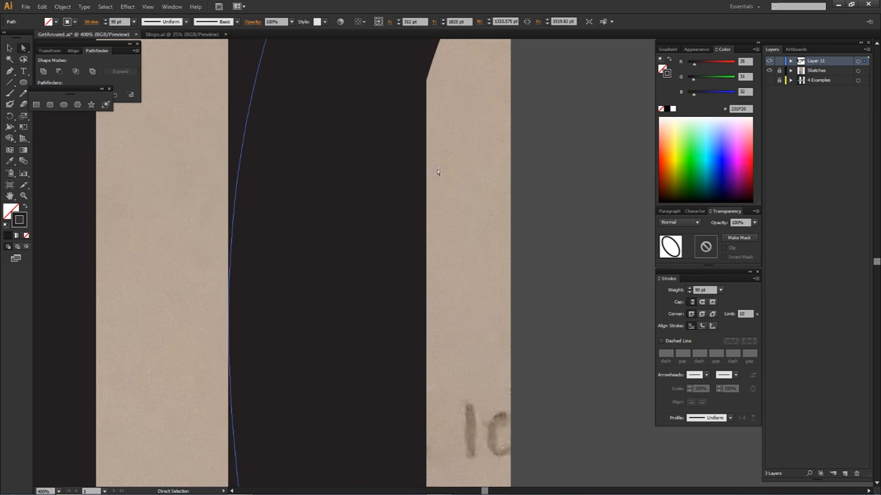
Set the ellipse's stroke weight to 108 pt and check its thickness against the spare narrow bar.
{"action": "scroll", "coordinate": [441, 176], "scroll_direction": "down", "scroll_amount": 2}
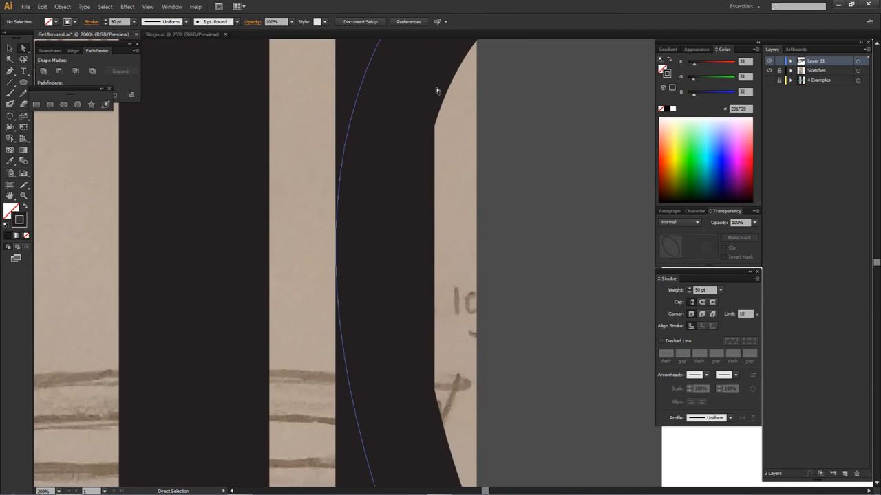
{"action": "left_click", "coordinate": [689, 288]}
{"action": "left_click", "coordinate": [689, 288]}
{"action": "left_click", "coordinate": [690, 290]}
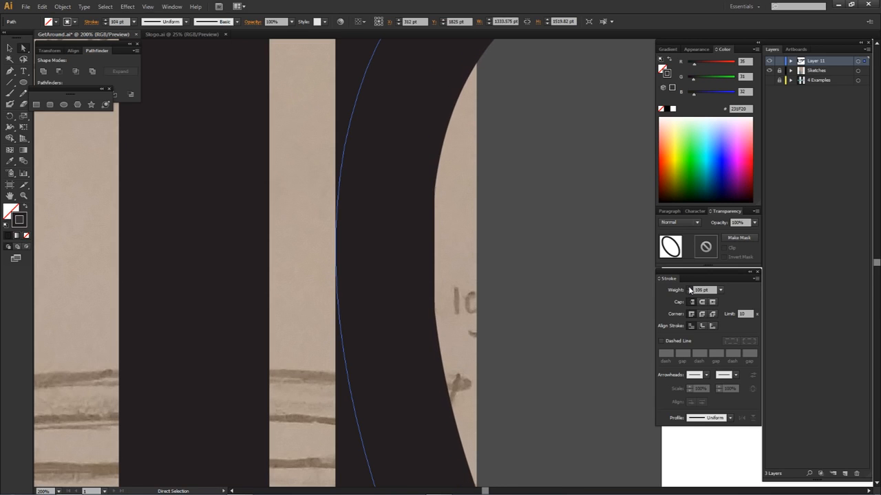
{"action": "left_click", "coordinate": [690, 292]}
{"action": "left_click", "coordinate": [690, 292]}
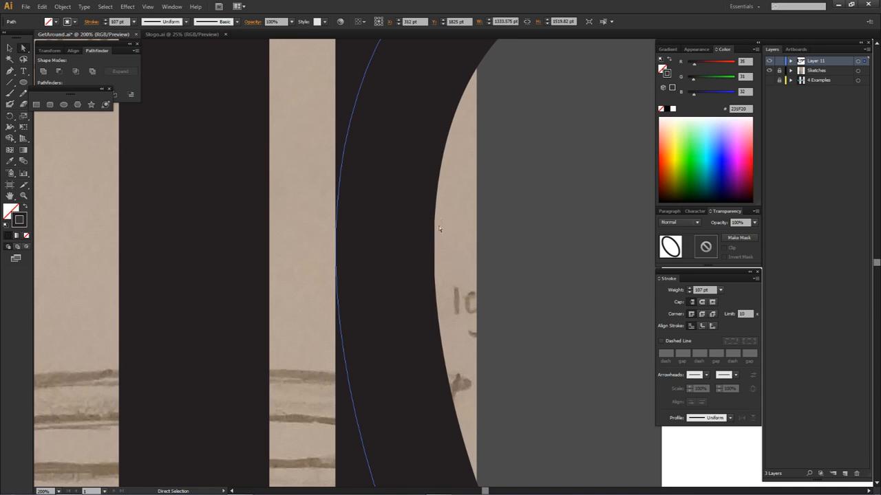
{"action": "left_click", "coordinate": [690, 287]}
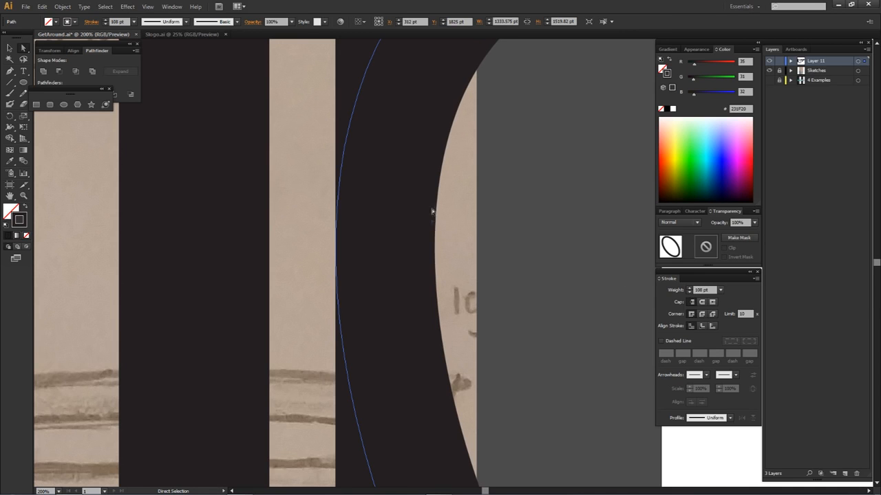
{"action": "left_click", "coordinate": [353, 77], "text": "shift"}
{"action": "scroll", "coordinate": [431, 227], "scroll_direction": "up", "scroll_amount": 3}
{"action": "scroll", "coordinate": [432, 231], "scroll_direction": "down", "scroll_amount": 5}
{"action": "scroll", "coordinate": [525, 229], "scroll_direction": "down", "scroll_amount": 2}
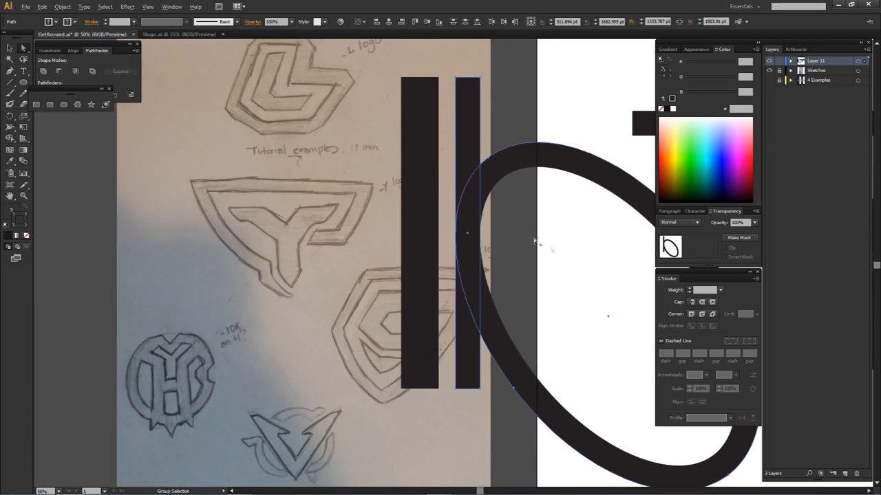
Move the ellipse ring back to the artboard against the left end of the upper bar.
{"action": "left_click", "coordinate": [597, 270]}
{"action": "left_click_drag", "start_coordinate": [561, 274], "coordinate": [321, 301]}
{"action": "left_click_drag", "start_coordinate": [339, 193], "coordinate": [429, 172]}
{"action": "left_click", "coordinate": [498, 145]}
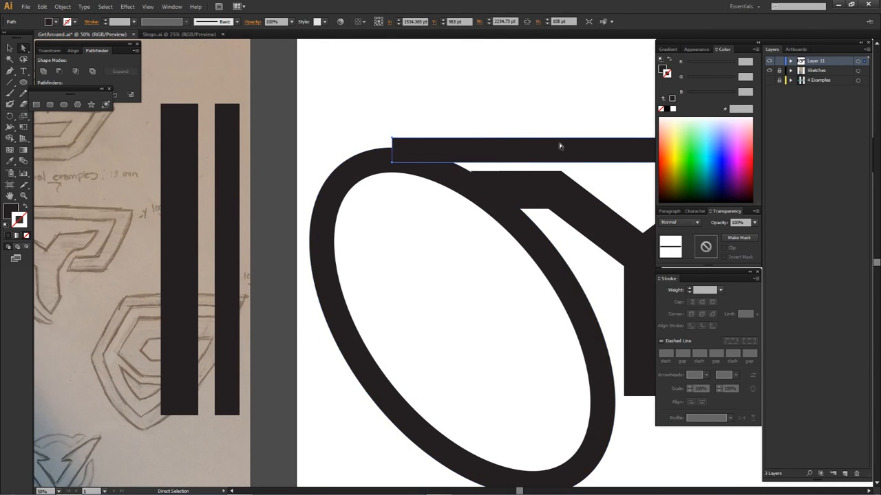
Move the ellipse ring across the upper bar and around the Y's left arm, centred at about X 1228 pt, Y 1157 pt.
{"action": "left_click_drag", "start_coordinate": [341, 281], "coordinate": [481, 238]}
{"action": "scroll", "coordinate": [525, 269], "scroll_direction": "down", "scroll_amount": 2}
{"action": "left_click_drag", "start_coordinate": [524, 269], "coordinate": [431, 252]}
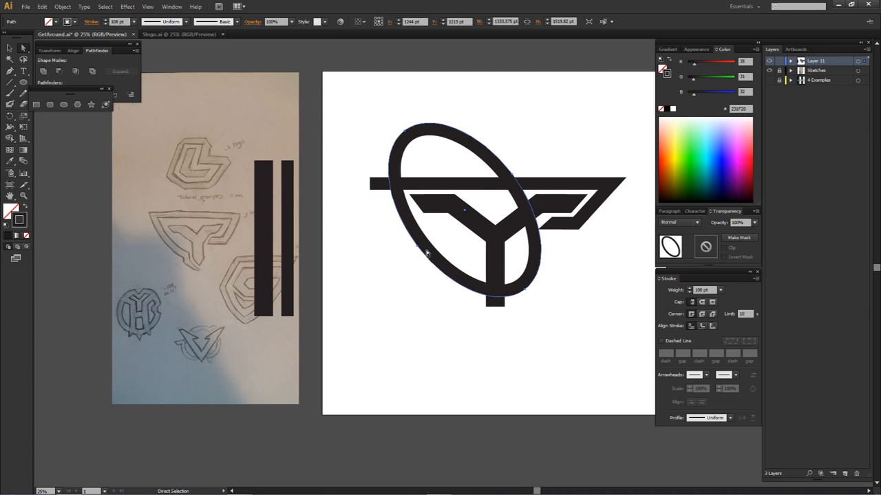
{"action": "left_click_drag", "start_coordinate": [425, 253], "coordinate": [424, 246]}
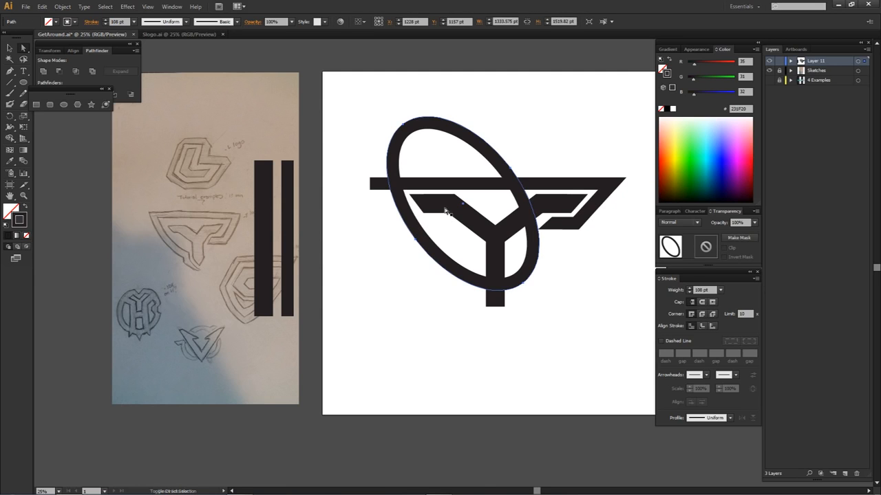
{"action": "left_click", "coordinate": [495, 272], "text": "shift"}
{"action": "left_click", "coordinate": [408, 187], "text": "shift"}
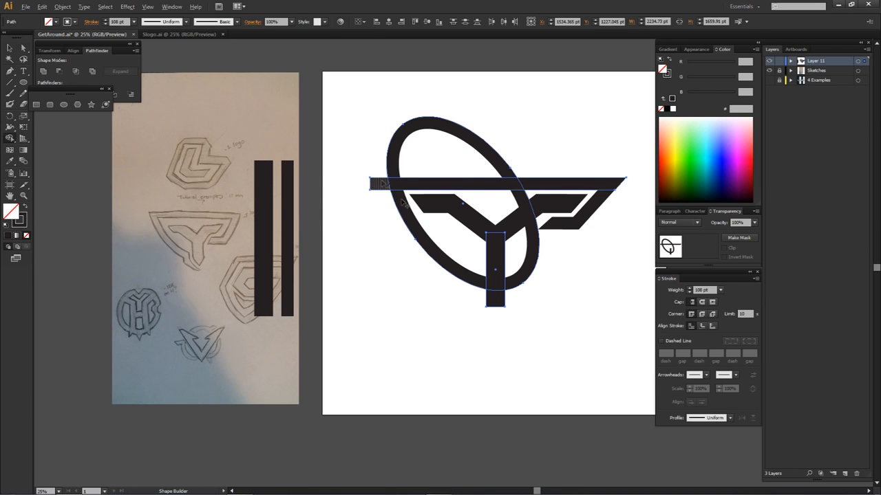
{"action": "left_click", "coordinate": [480, 257]}
{"action": "key", "text": "m"}
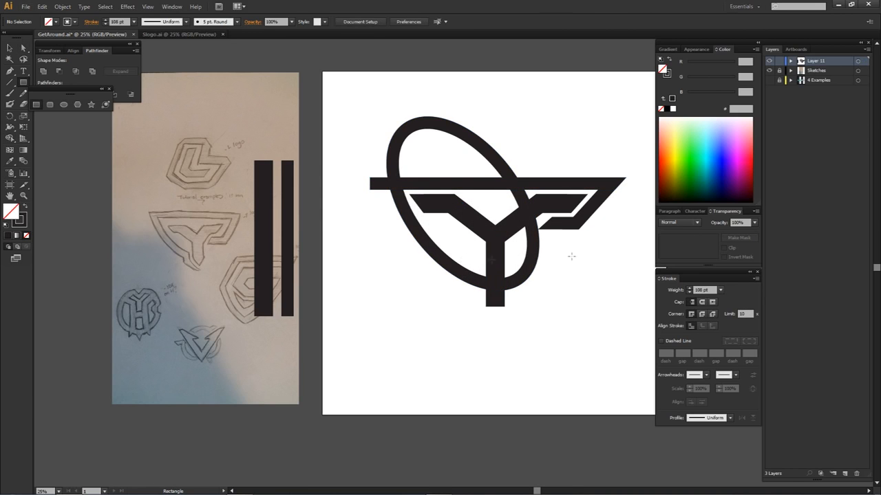
Examine the finished Y logo by temporarily showing the 4 Examples layer and hiding Layer 11.
{"action": "left_click", "coordinate": [769, 80]}
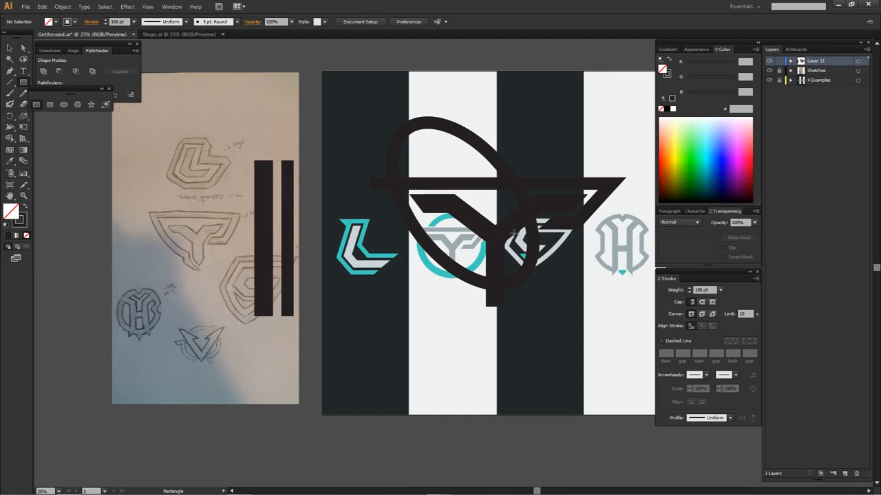
{"action": "left_click", "coordinate": [769, 61]}
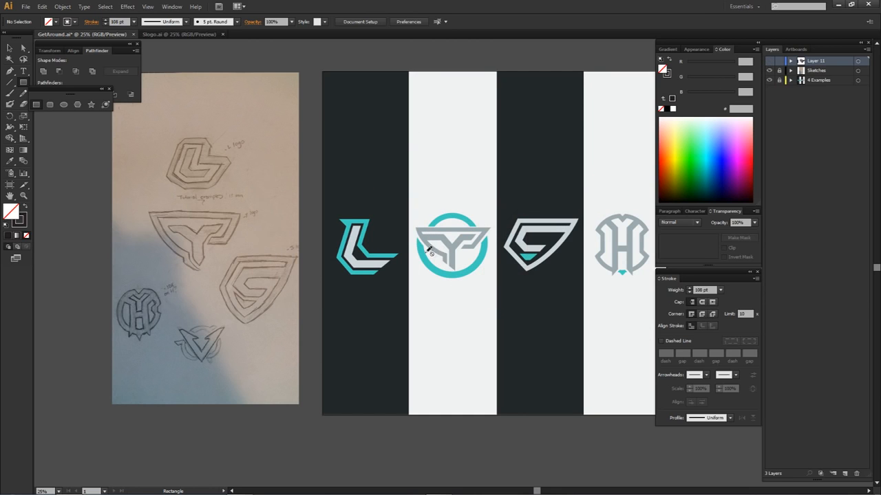
{"action": "left_click", "coordinate": [768, 61]}
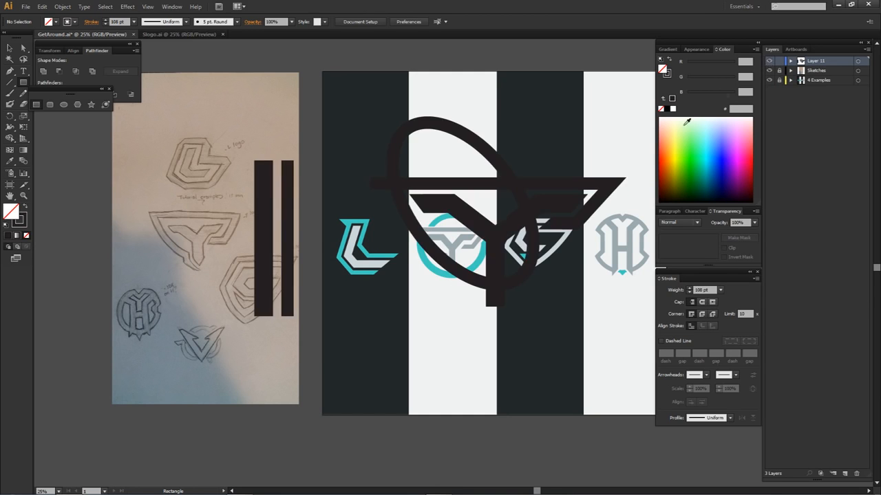
{"action": "left_click", "coordinate": [768, 79]}
Draw a vertical rectangle about 94 by 408 pt across the ring, just left of the Y's stem, with black fill and no stroke.
{"action": "scroll", "coordinate": [459, 273], "scroll_direction": "up", "scroll_amount": 2}
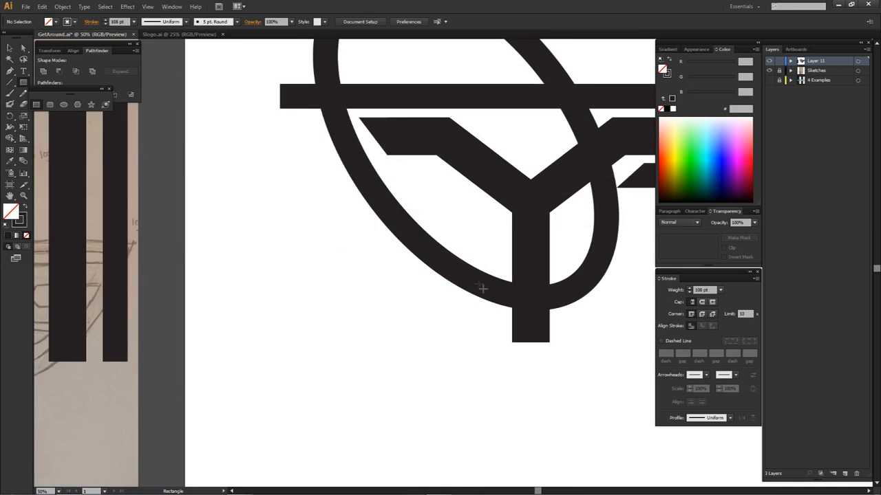
{"action": "left_click_drag", "start_coordinate": [473, 242], "coordinate": [490, 331]}
{"action": "left_click", "coordinate": [517, 352], "text": "ctrl"}
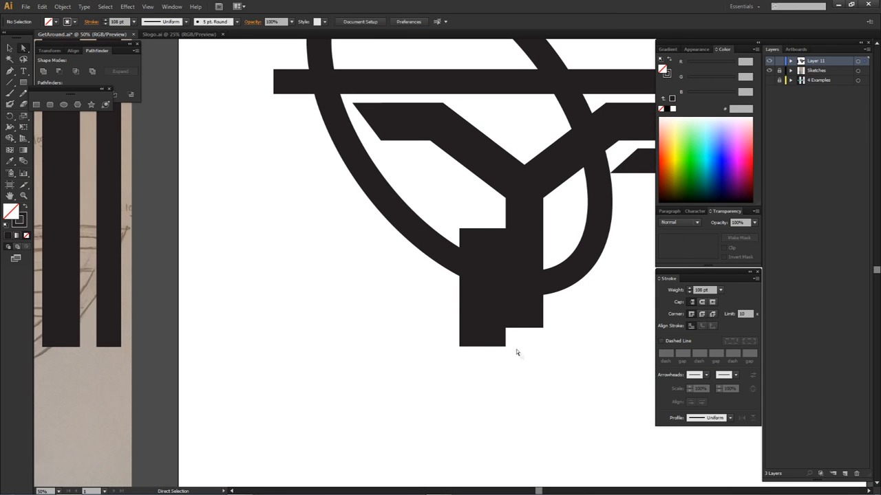
{"action": "left_click", "coordinate": [480, 312]}
{"action": "left_click", "coordinate": [24, 221]}
{"action": "left_click", "coordinate": [26, 236]}
{"action": "left_click", "coordinate": [9, 212]}
{"action": "left_click", "coordinate": [8, 235]}
{"action": "left_click", "coordinate": [419, 317]}
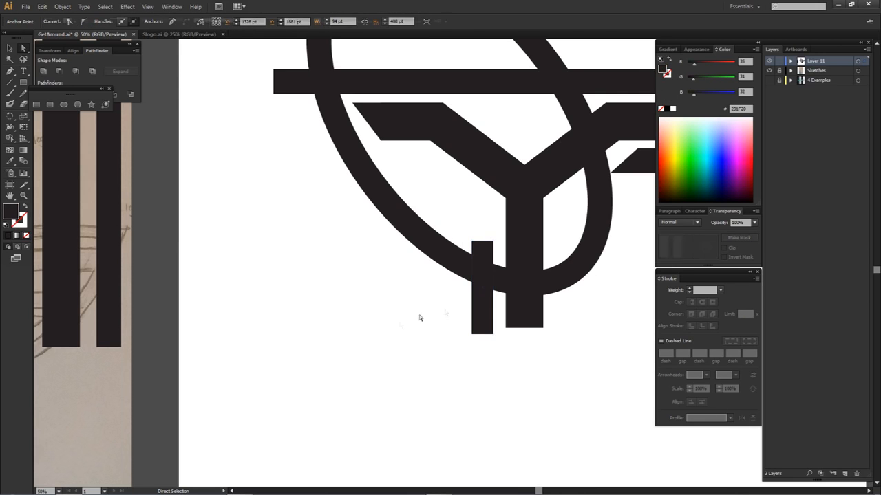
{"action": "left_click", "coordinate": [456, 267]}
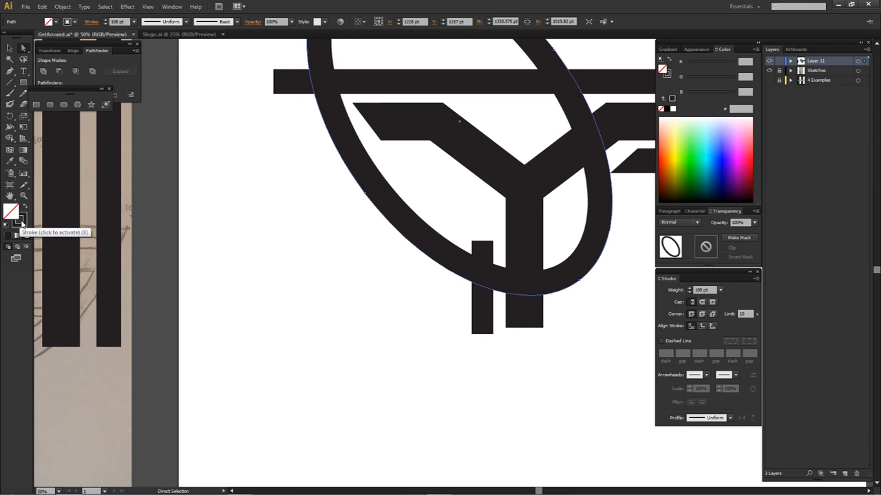
{"action": "left_click", "coordinate": [21, 222]}
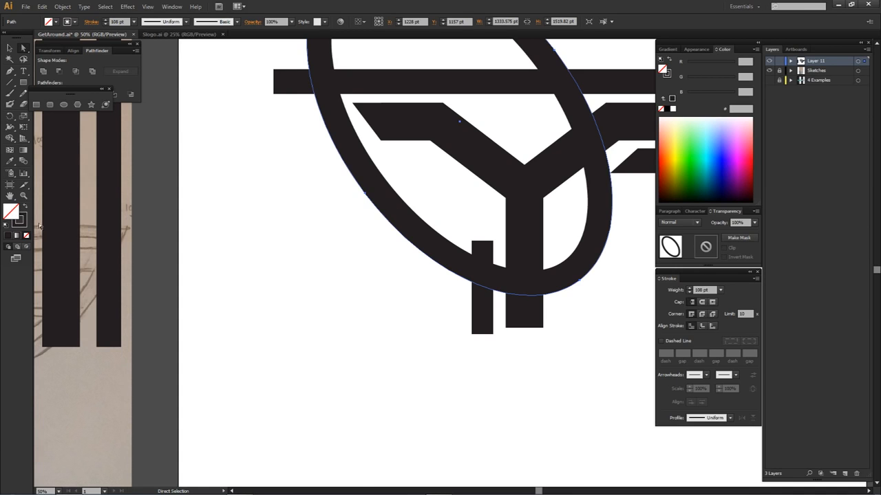
{"action": "left_click_drag", "start_coordinate": [411, 78], "coordinate": [387, 98]}
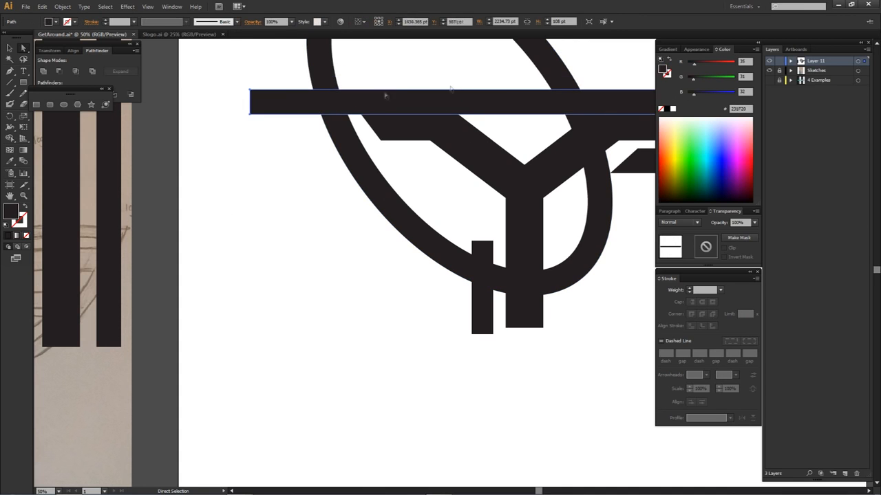
{"action": "key", "text": "ctrl+z"}
Try to trim the unexpanded ellipse ring against the small vertical rectangle with the Shape Builder.
{"action": "left_click", "coordinate": [450, 227]}
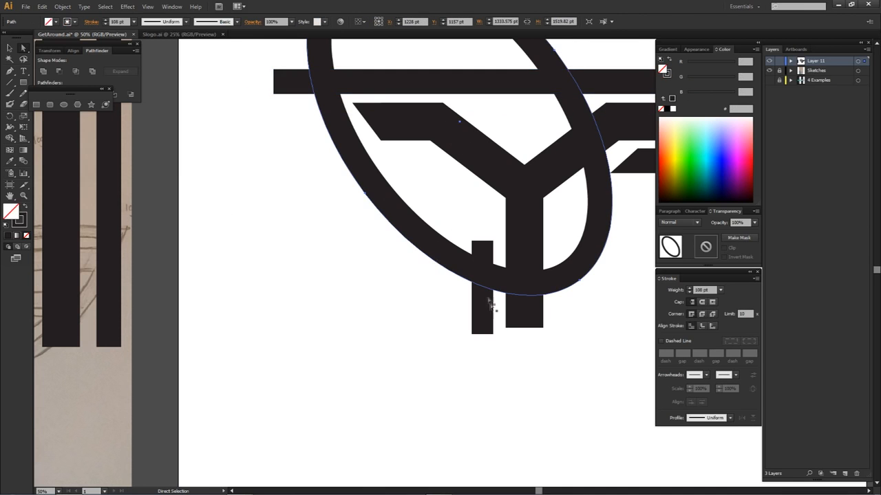
{"action": "scroll", "coordinate": [497, 322], "scroll_direction": "up", "scroll_amount": 2, "text": "alt"}
{"action": "left_click", "coordinate": [472, 292], "text": "shift"}
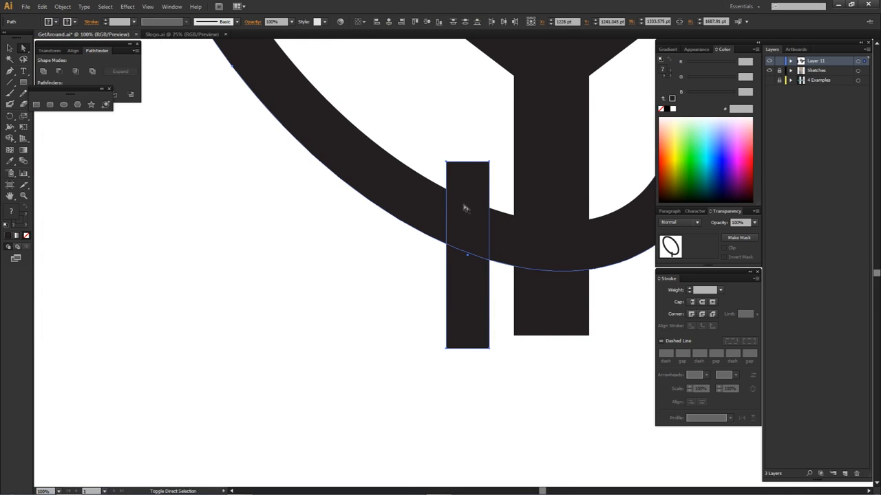
{"action": "left_click", "coordinate": [430, 205], "text": "shift"}
{"action": "left_click", "coordinate": [426, 209]}
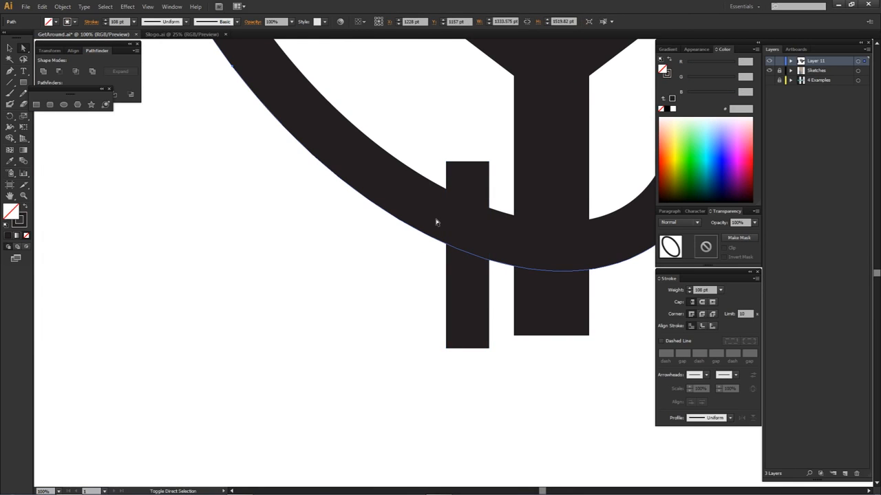
{"action": "left_click", "coordinate": [463, 287], "text": "shift"}
{"action": "key", "text": "shift+m"}
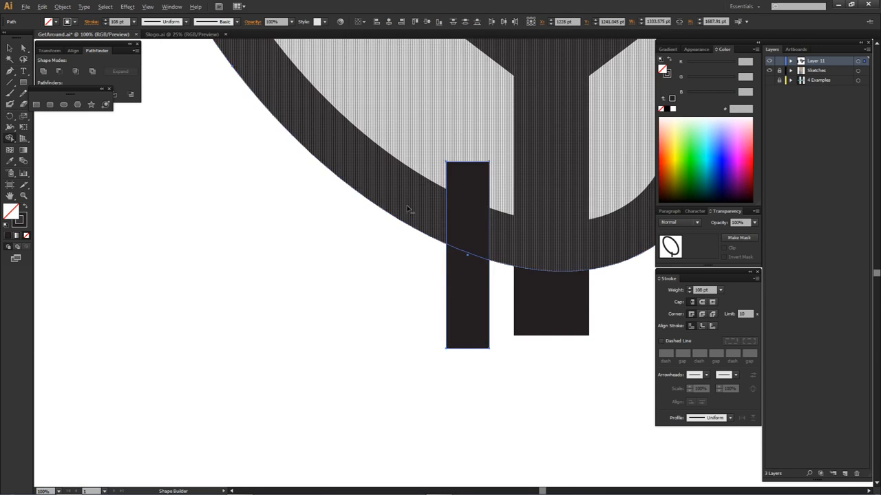
{"action": "scroll", "coordinate": [433, 153], "scroll_direction": "down", "scroll_amount": 5}
{"action": "left_click_drag", "start_coordinate": [440, 111], "coordinate": [462, 209]}
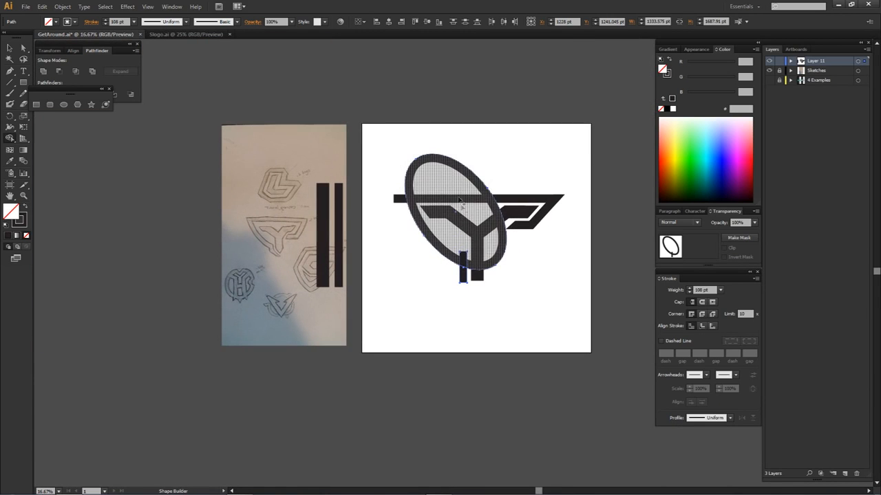
{"action": "scroll", "coordinate": [460, 248], "scroll_direction": "up", "scroll_amount": 4}
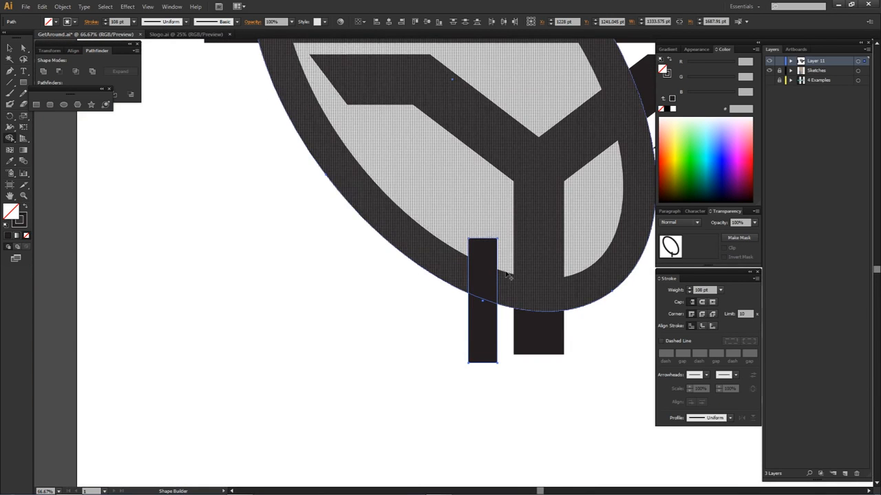
Delete the small vertical rectangle left of the Y's stem.
{"action": "key", "text": "a"}
{"action": "left_click", "coordinate": [492, 336]}
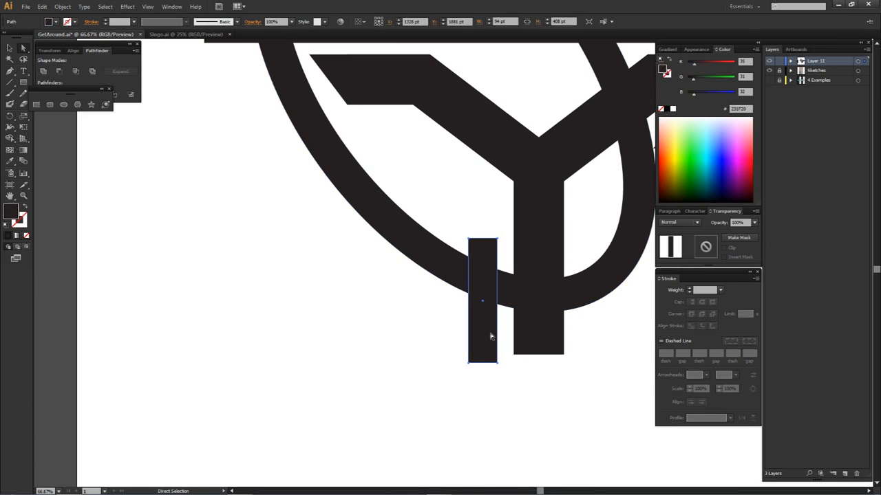
{"action": "key", "text": "Delete"}
Expand the appearance of the ellipse ring so its stroke becomes a filled shape.
{"action": "scroll", "coordinate": [491, 338], "scroll_direction": "down", "scroll_amount": 2}
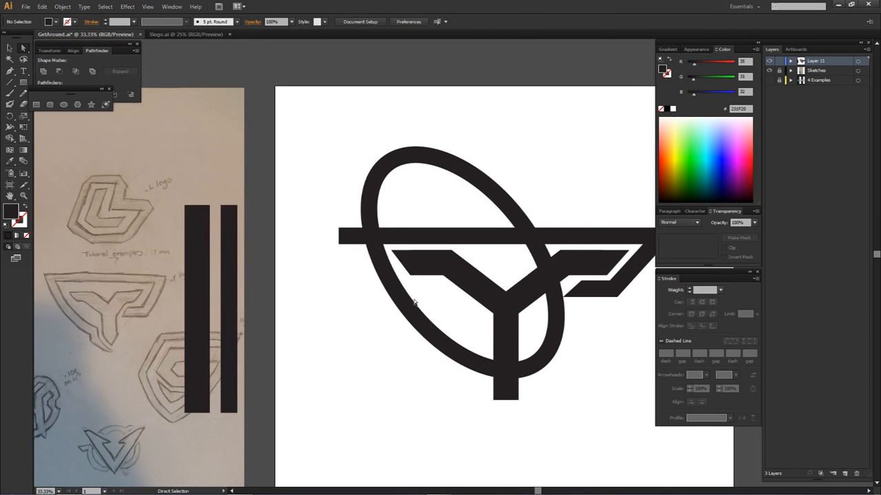
{"action": "left_click", "coordinate": [408, 310]}
{"action": "scroll", "coordinate": [411, 296], "scroll_direction": "down", "scroll_amount": 1}
{"action": "scroll", "coordinate": [411, 296], "scroll_direction": "right", "scroll_amount": 1}
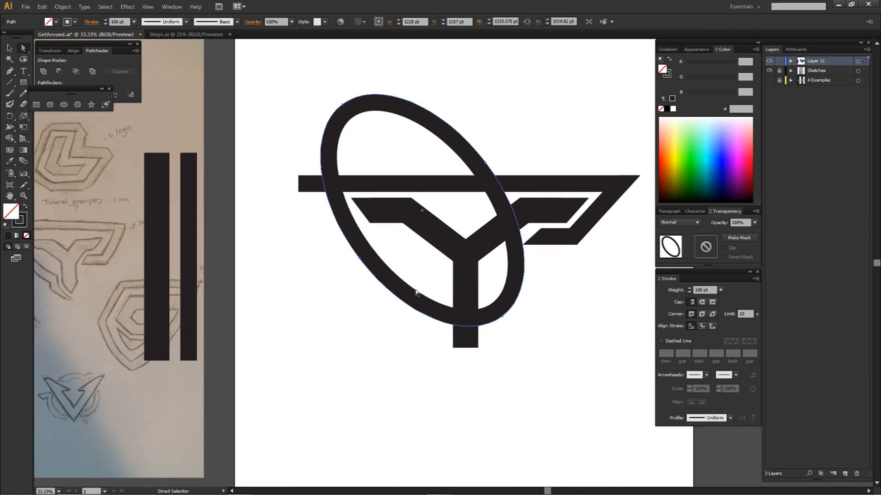
{"action": "left_click", "coordinate": [63, 6]}
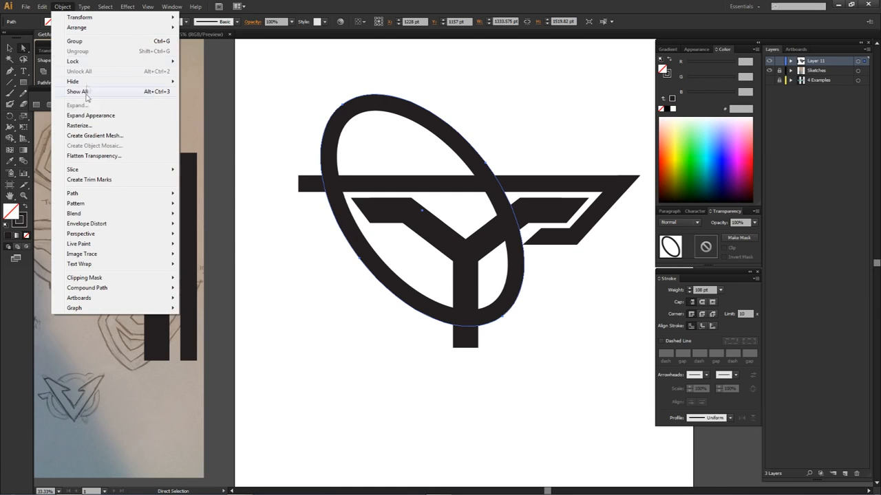
{"action": "left_click", "coordinate": [71, 117]}
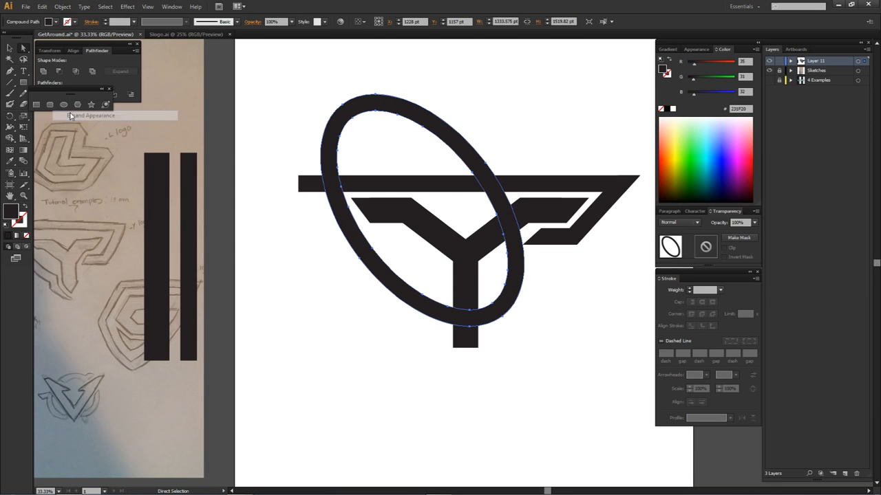
Remove the upper bar's left overhang and the part of the ring above the bar with the Shape Builder.
{"action": "left_click", "coordinate": [353, 186], "text": "shift"}
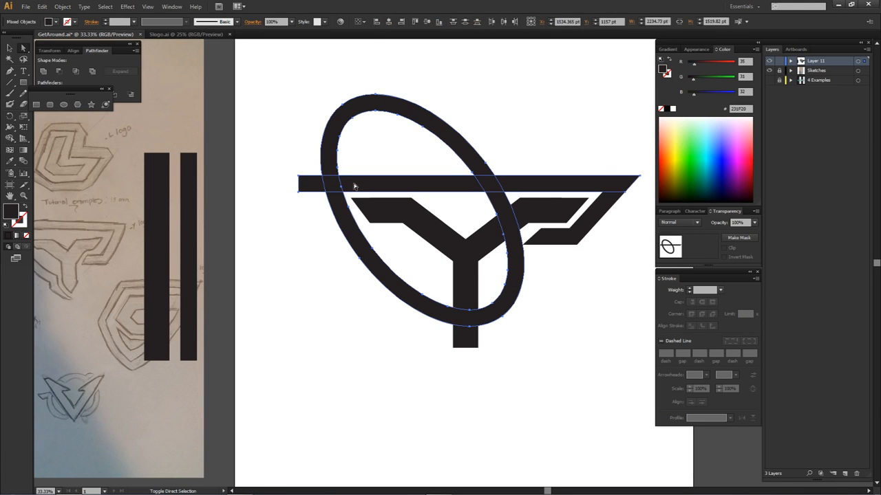
{"action": "key", "text": "shift+m"}
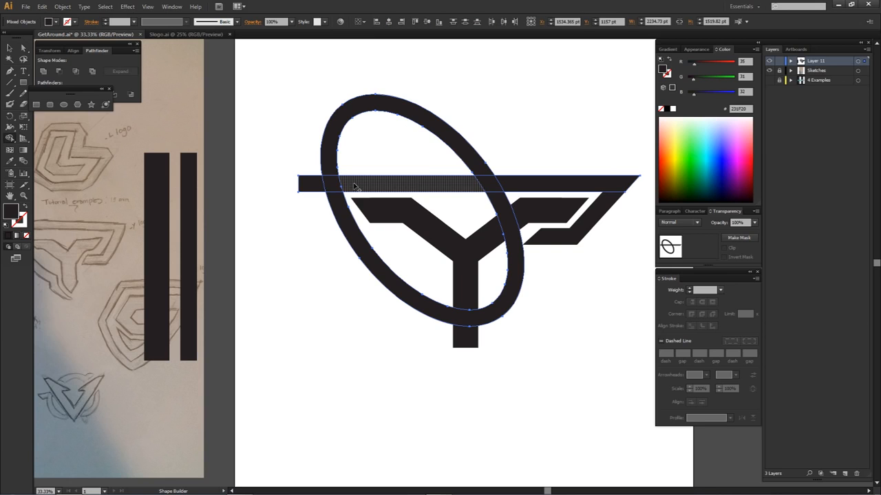
{"action": "left_click", "coordinate": [315, 185], "text": "alt"}
{"action": "left_click", "coordinate": [384, 112], "text": "alt"}
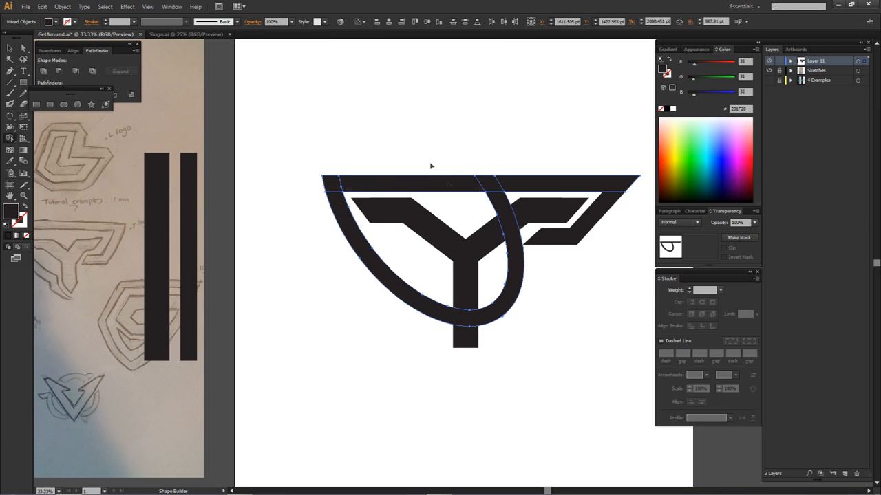
{"action": "key", "text": "ctrl+shift+a"}
{"action": "key", "text": "a"}
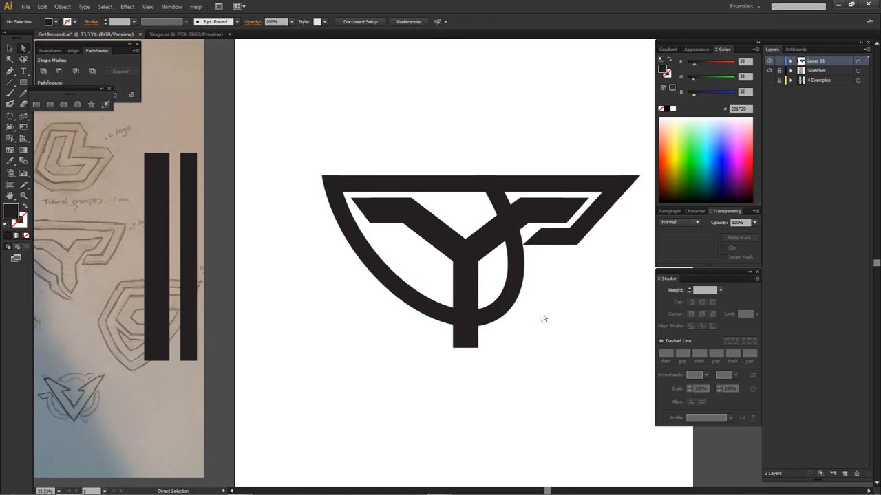
Place a copy of the spare narrow bar just left of the stem and use the Shape Builder to remove the ring's portion beyond it.
{"action": "mouse_move", "coordinate": [198, 281]}
{"action": "left_mouse_down"}
{"action": "mouse_move", "coordinate": [393, 324]}
{"action": "mouse_move", "coordinate": [440, 352]}
{"action": "left_mouse_up"}
{"action": "left_click", "coordinate": [448, 320], "text": "shift"}
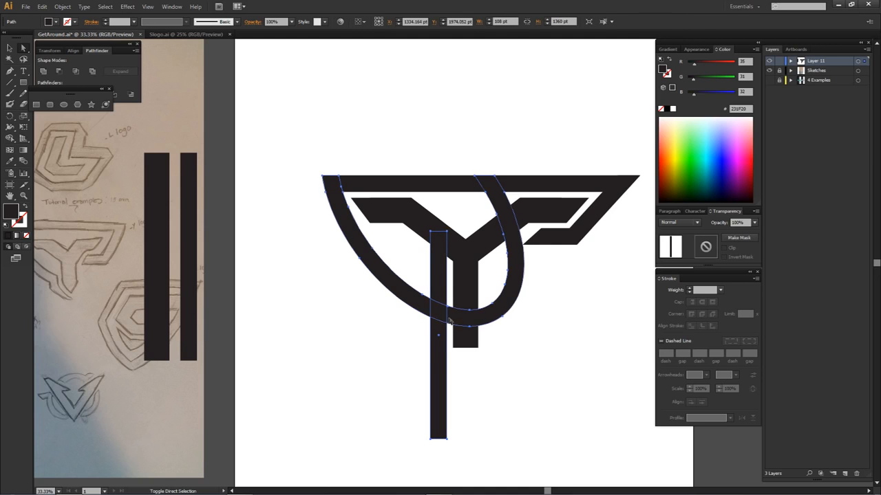
{"action": "key", "text": "shift+m"}
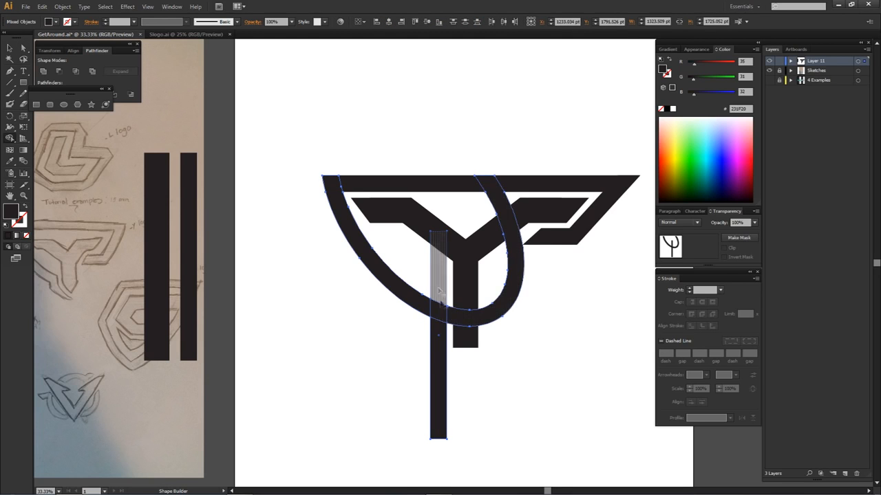
{"action": "left_click", "coordinate": [472, 317], "text": "alt"}
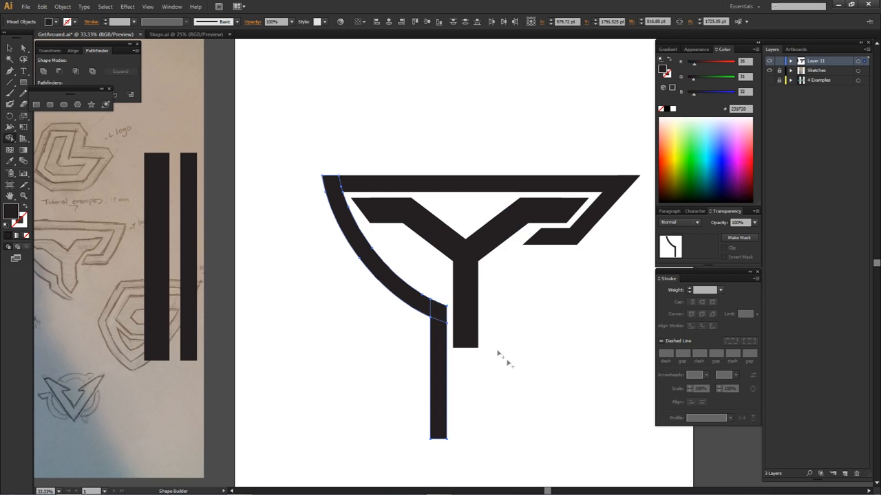
Shorten the narrow vertical bar so its lower end lines up with the bottom of the Y's stem.
{"action": "key", "text": "a"}
{"action": "left_click", "coordinate": [417, 395]}
{"action": "left_click_drag", "start_coordinate": [417, 393], "coordinate": [447, 348]}
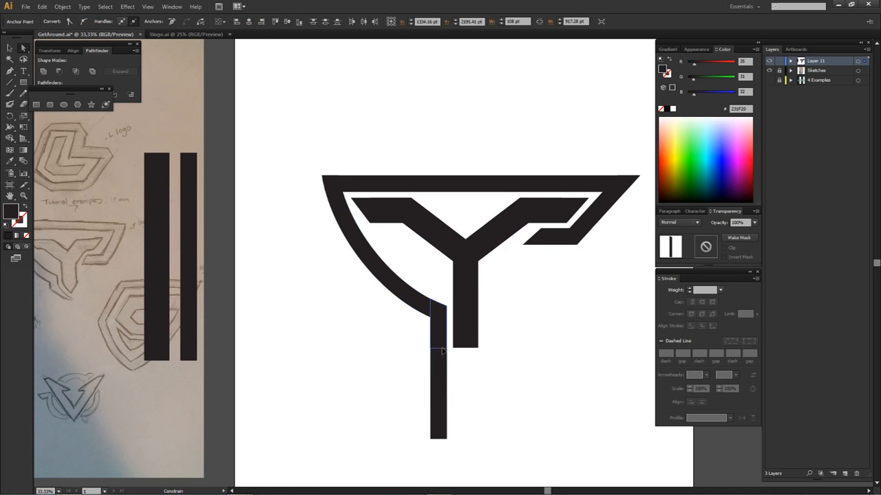
{"action": "left_click", "coordinate": [483, 364]}
Shift the lower corner of the Y's left arm outward so its slanted end follows the curved outline more closely.
{"action": "scroll", "coordinate": [310, 225], "scroll_direction": "up", "scroll_amount": 1}
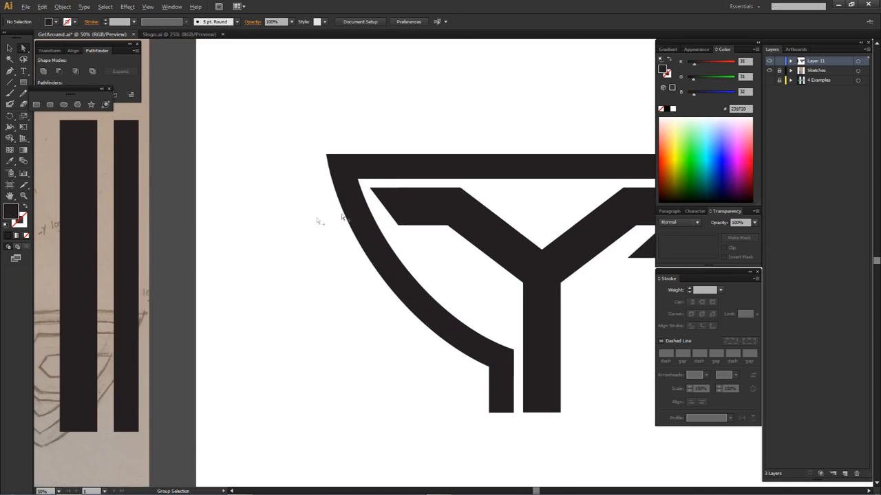
{"action": "left_click", "coordinate": [398, 226]}
{"action": "left_click_drag", "start_coordinate": [399, 225], "coordinate": [389, 225]}
{"action": "left_click", "coordinate": [369, 197]}
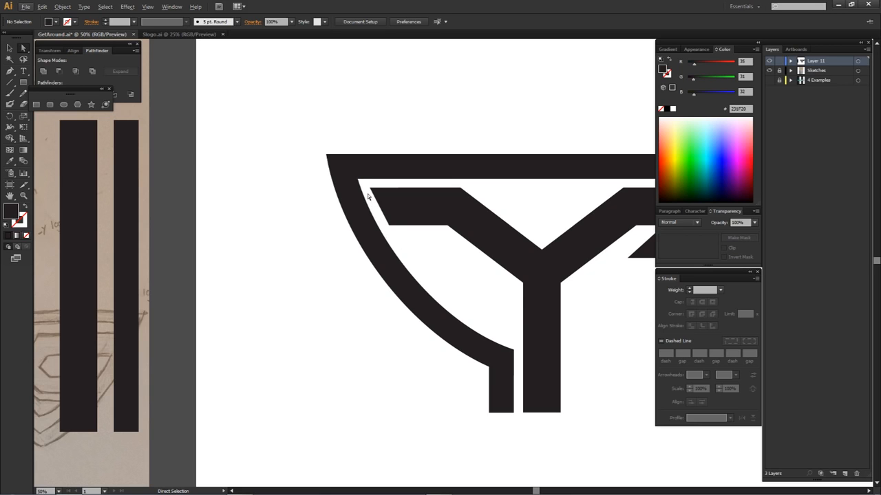
{"action": "scroll", "coordinate": [369, 198], "scroll_direction": "up", "scroll_amount": 3}
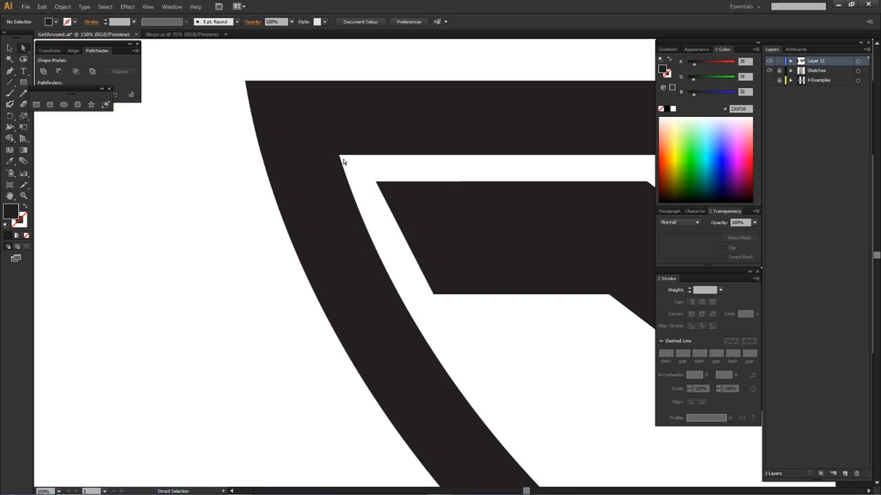
Expand Layer 11 and identify which entries belong to the curved outline, the Y's left arm and the upper bar.
{"action": "scroll", "coordinate": [456, 278], "scroll_direction": "down", "scroll_amount": 3}
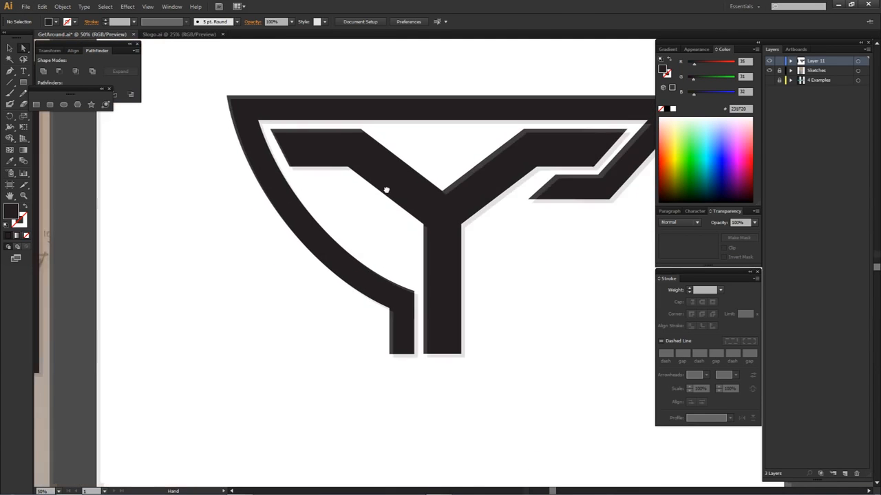
{"action": "left_click", "coordinate": [791, 61]}
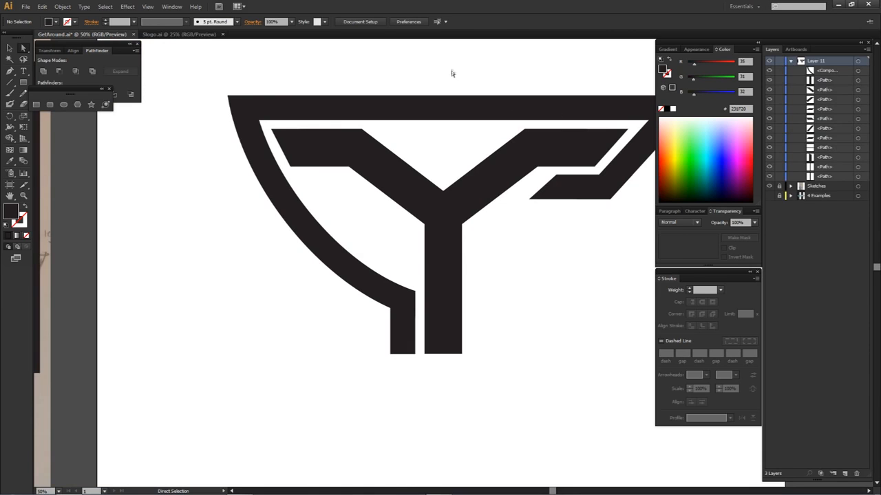
{"action": "left_click", "coordinate": [255, 122]}
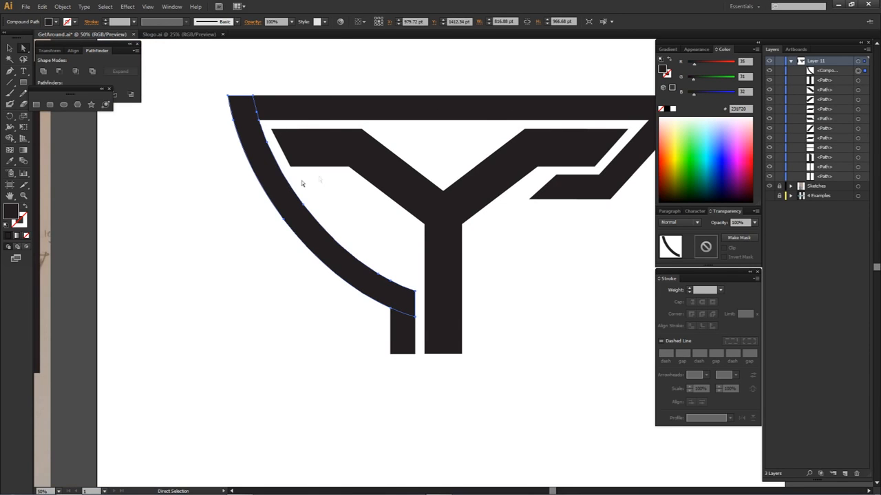
{"action": "left_click", "coordinate": [839, 72]}
{"action": "left_click", "coordinate": [791, 61]}
{"action": "left_click", "coordinate": [791, 61]}
{"action": "left_click", "coordinate": [372, 231]}
{"action": "left_click", "coordinate": [418, 185]}
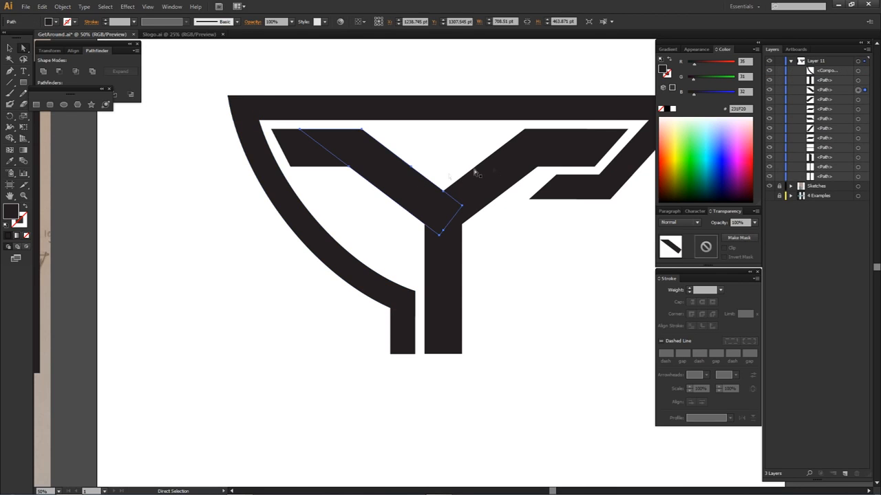
{"action": "left_click", "coordinate": [599, 103]}
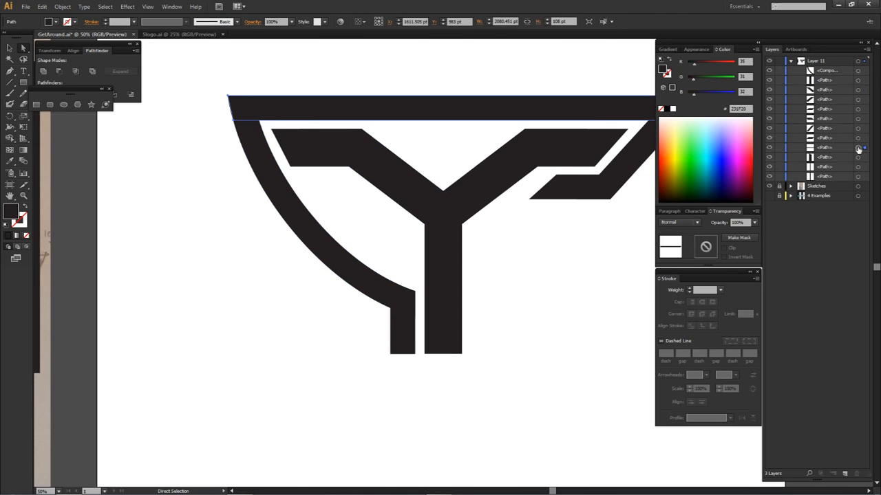
{"action": "left_click", "coordinate": [315, 245]}
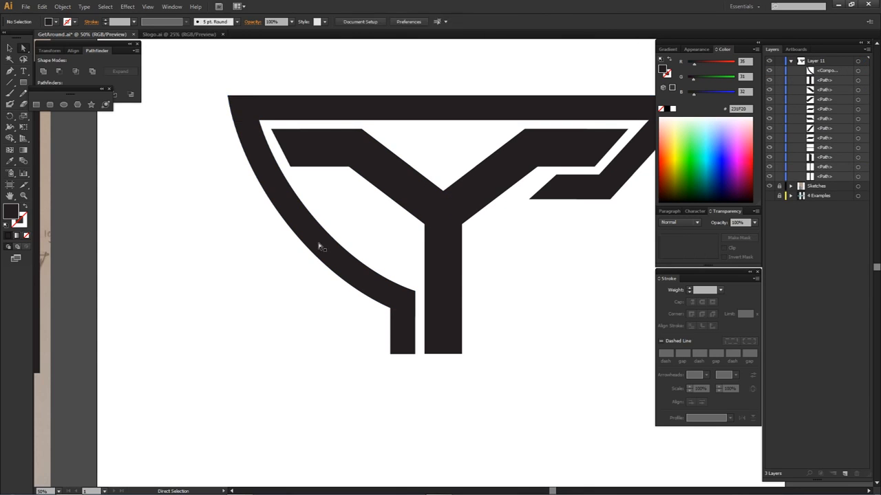
Duplicate the curved outline's compound path in place and lock the original beneath it, leaving the copy selected.
{"action": "left_click", "coordinate": [841, 71]}
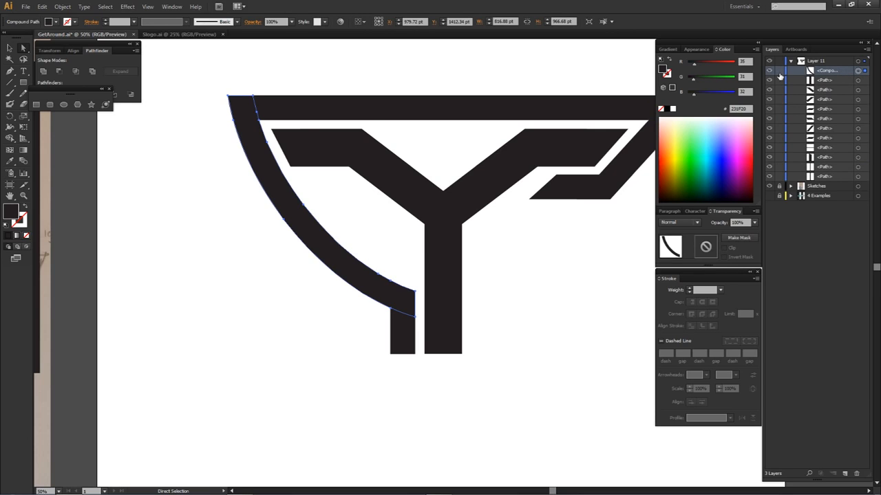
{"action": "left_click_drag", "start_coordinate": [828, 74], "coordinate": [845, 470]}
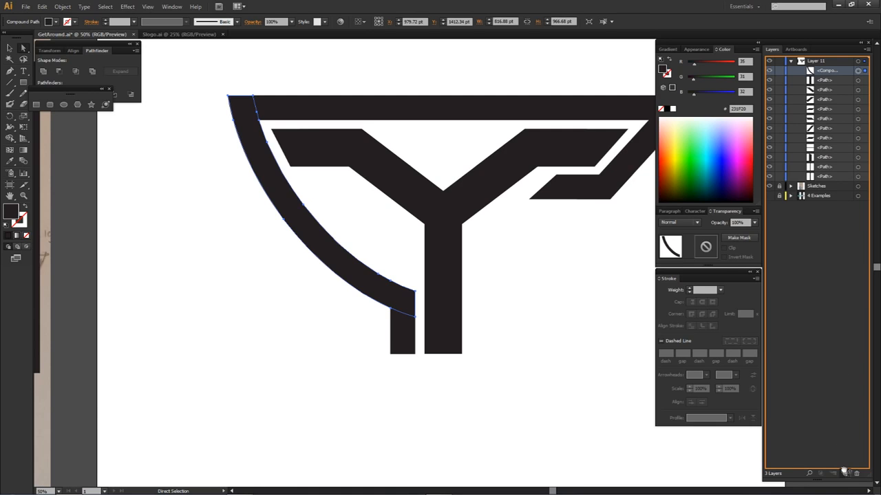
{"action": "left_click_drag", "start_coordinate": [844, 474], "coordinate": [842, 474]}
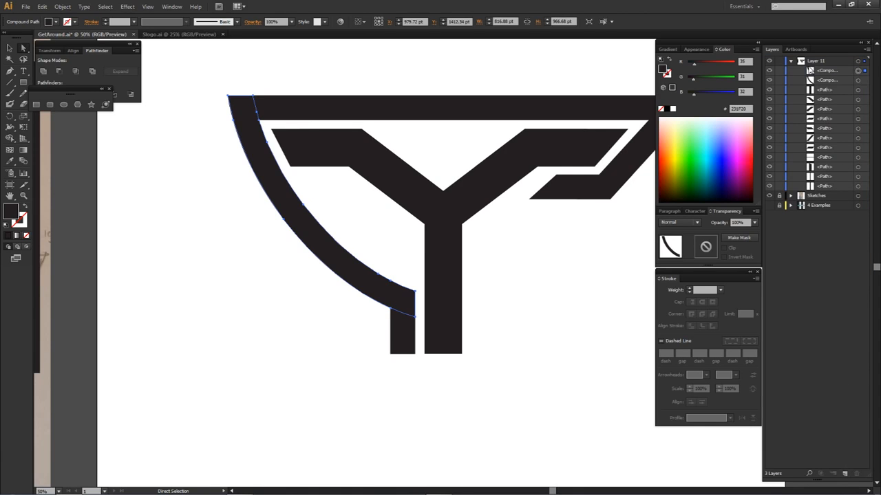
{"action": "left_click", "coordinate": [835, 72]}
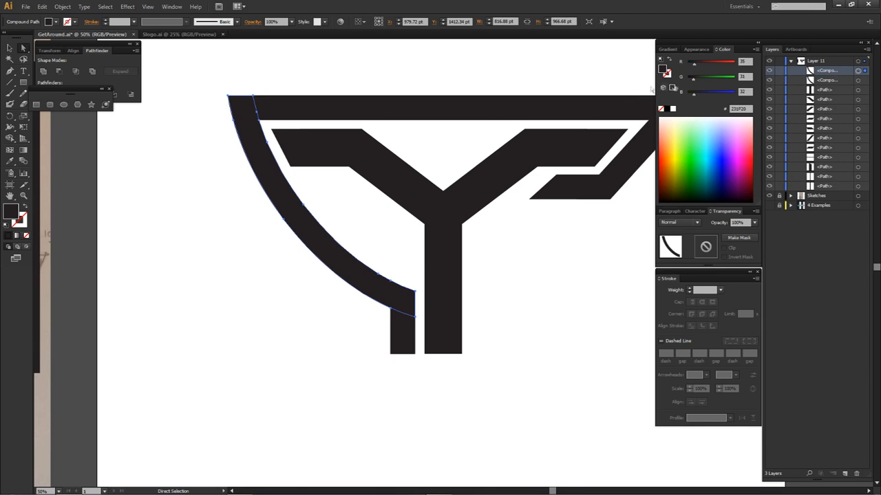
{"action": "left_click_drag", "start_coordinate": [322, 240], "coordinate": [249, 244]}
{"action": "key", "text": "ctrl+z"}
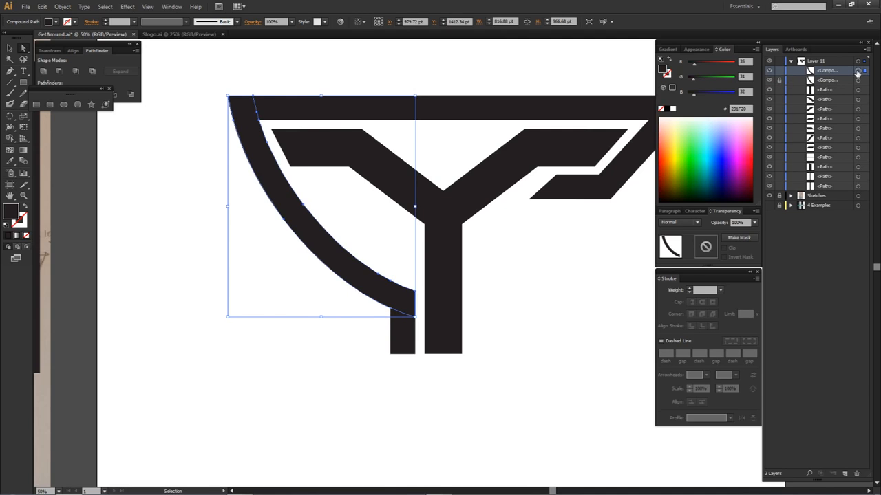
{"action": "key", "text": "a"}
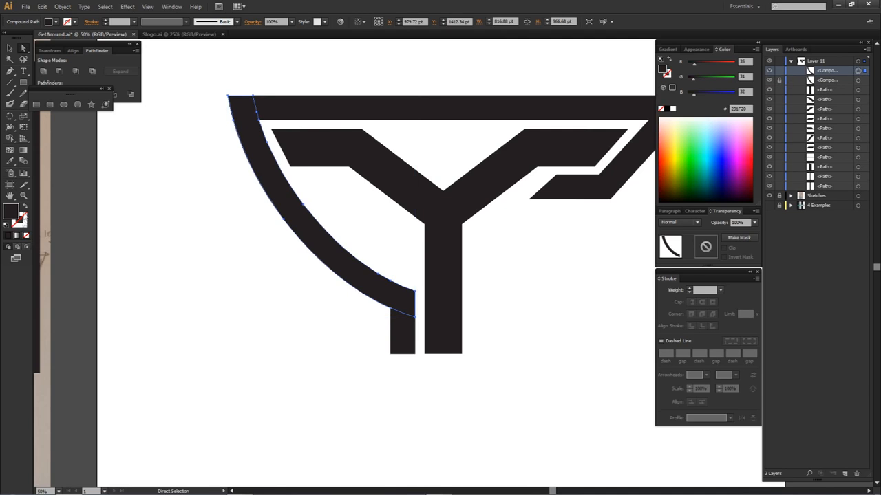
Swap the curved copy's fill for a stroke, align the stroke to the outside and set its weight to 52 pt.
{"action": "left_click", "coordinate": [26, 235]}
{"action": "left_click", "coordinate": [22, 223]}
{"action": "left_click", "coordinate": [11, 236]}
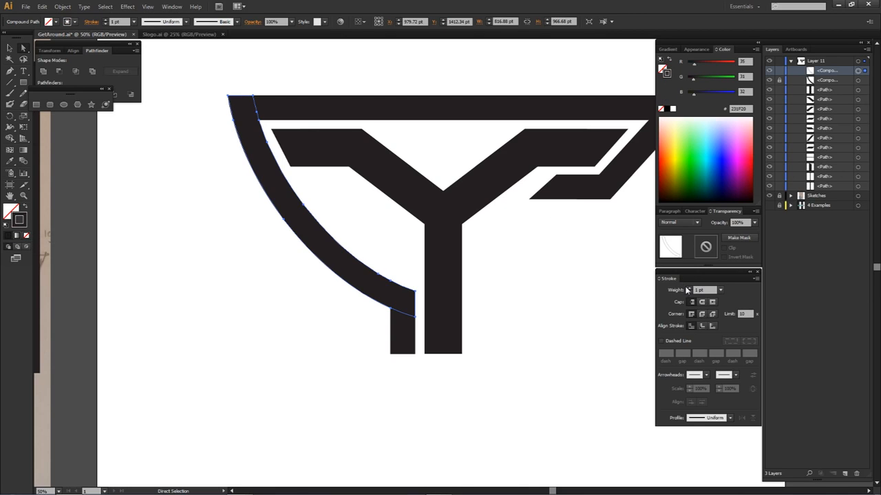
{"action": "left_click", "coordinate": [712, 326]}
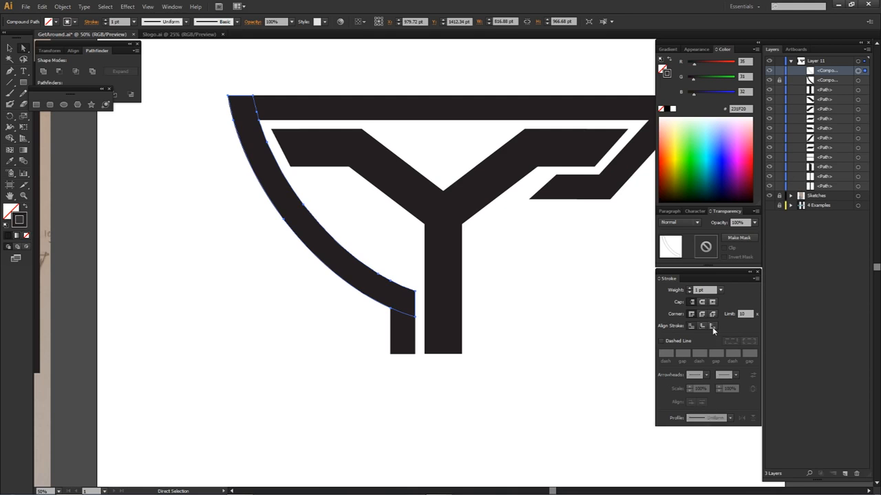
{"action": "left_click", "coordinate": [689, 288]}
{"action": "left_click", "coordinate": [690, 288]}
{"action": "left_click_drag", "start_coordinate": [690, 290], "coordinate": [690, 290]}
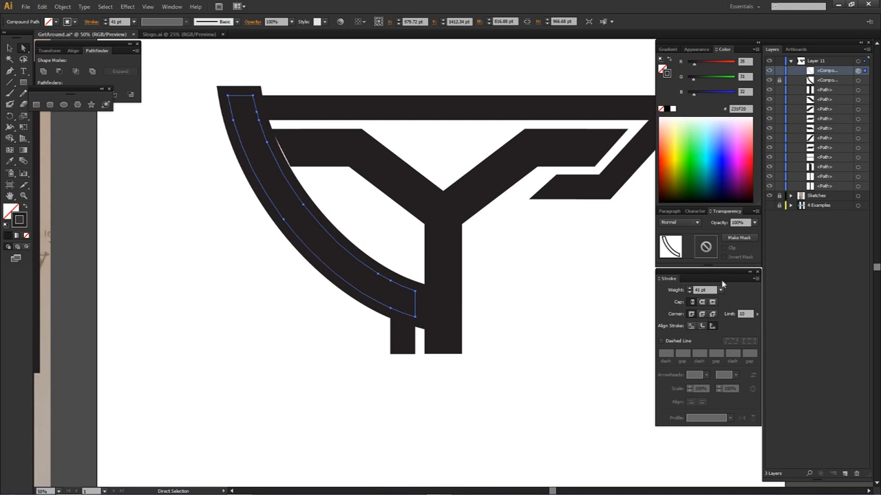
{"action": "left_click_drag", "start_coordinate": [691, 290], "coordinate": [691, 290]}
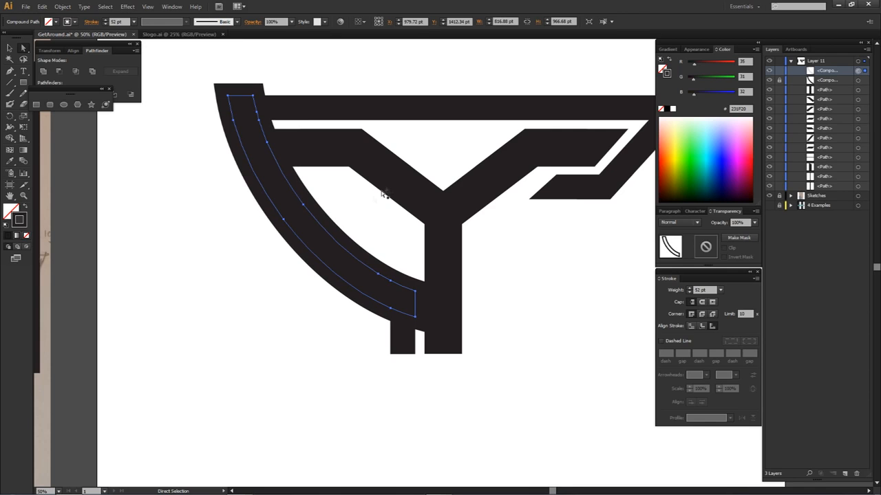
Expand the appearance of the stroked curved copy so its outside stroke becomes a filled shape.
{"action": "left_click", "coordinate": [367, 211]}
{"action": "left_click", "coordinate": [857, 72]}
{"action": "left_click", "coordinate": [63, 6]}
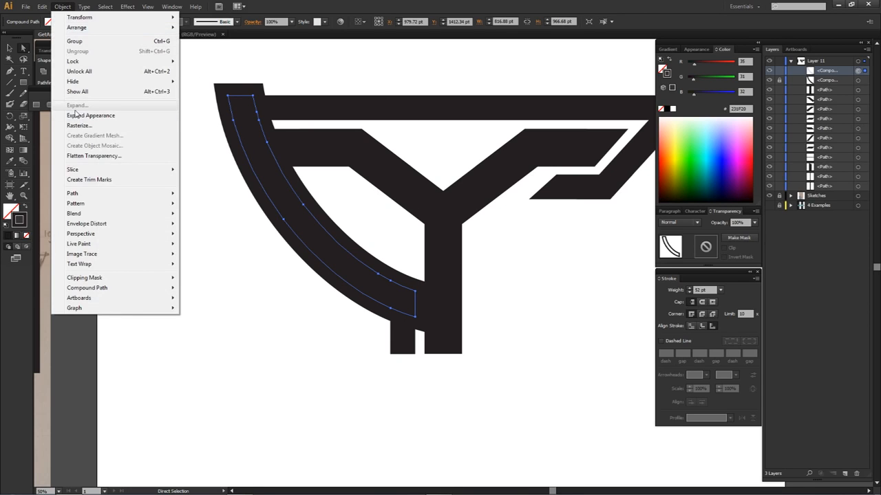
{"action": "left_click", "coordinate": [82, 115]}
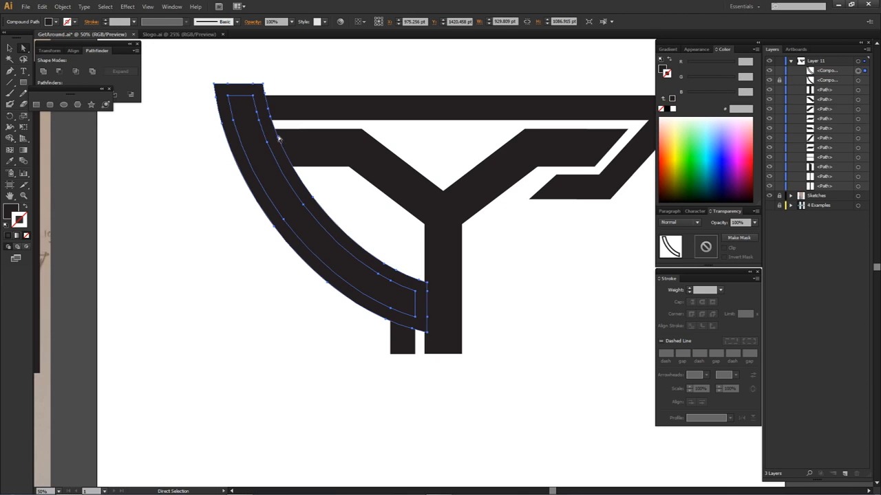
{"action": "scroll", "coordinate": [303, 126], "scroll_direction": "up", "scroll_amount": 3}
{"action": "left_click_drag", "start_coordinate": [303, 126], "coordinate": [139, 249]}
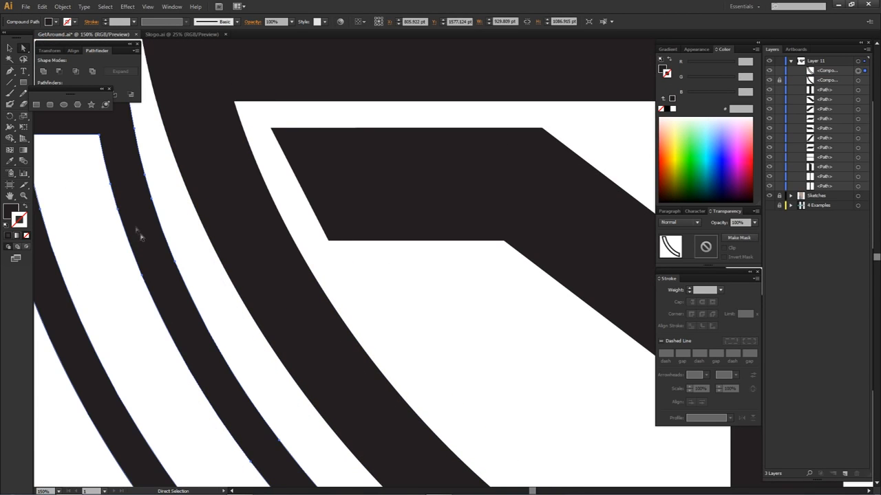
{"action": "key", "text": "v"}
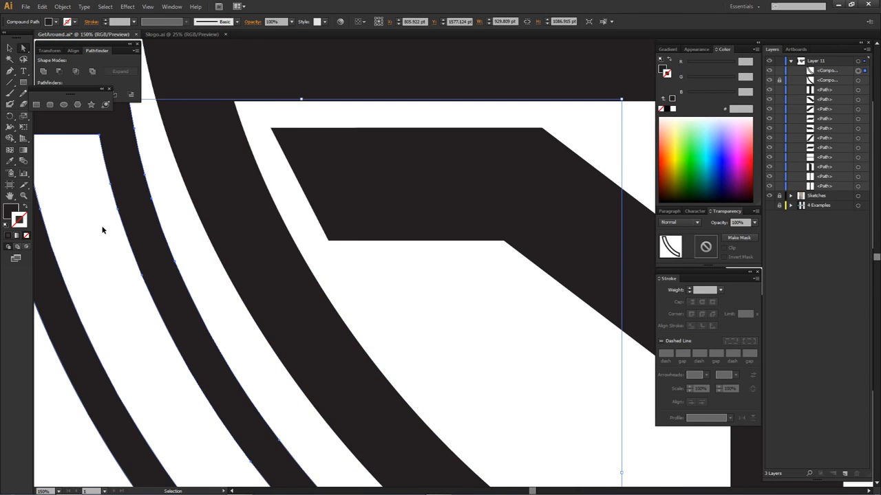
{"action": "key", "text": "ctrl+z"}
Use the Shape Builder to remove the sliver of the Y's left arm that overlaps the expanded curved copy.
{"action": "left_click", "coordinate": [317, 163], "text": "shift"}
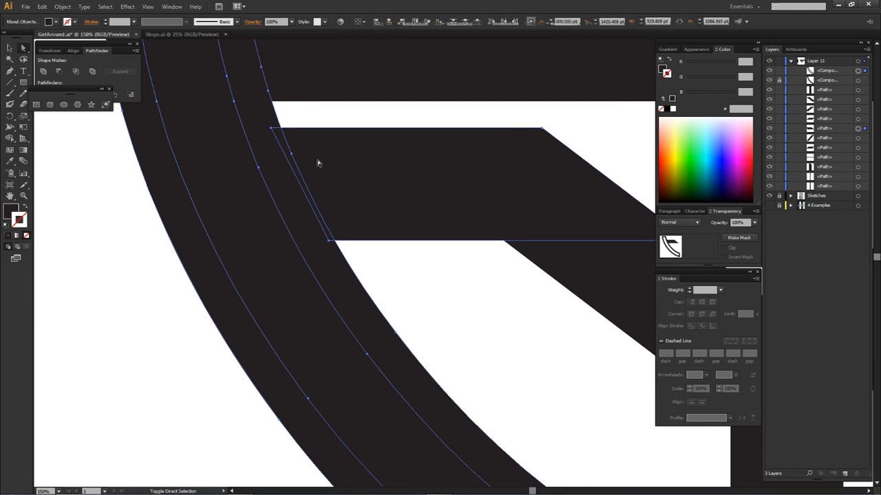
{"action": "key", "text": "shift+m"}
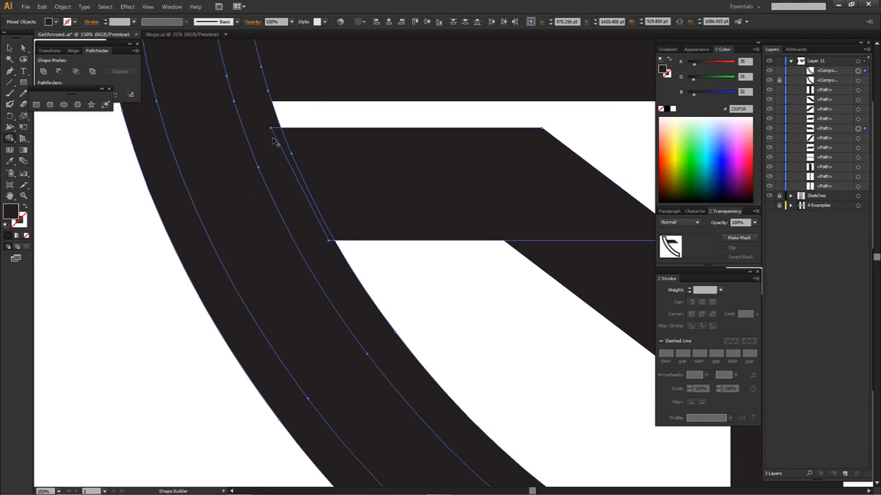
{"action": "scroll", "coordinate": [270, 133], "scroll_direction": "up", "scroll_amount": 4}
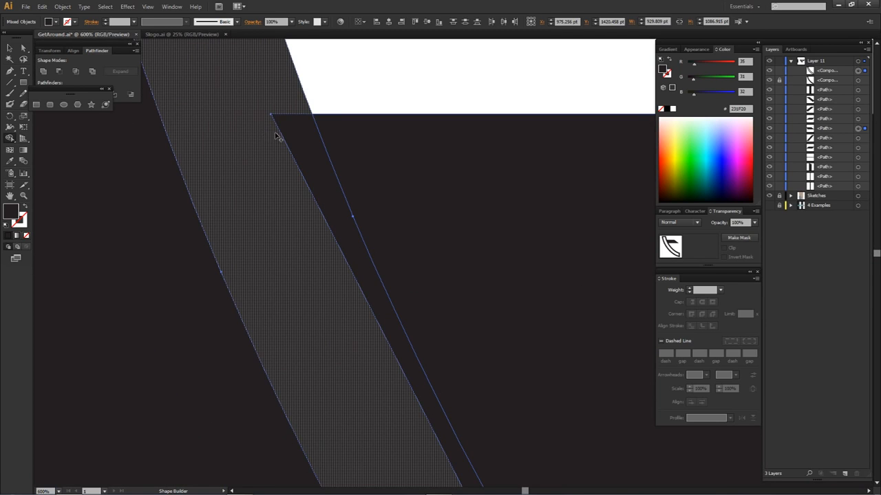
{"action": "left_click", "coordinate": [295, 139], "text": "alt"}
{"action": "scroll", "coordinate": [295, 139], "scroll_direction": "down", "scroll_amount": 5}
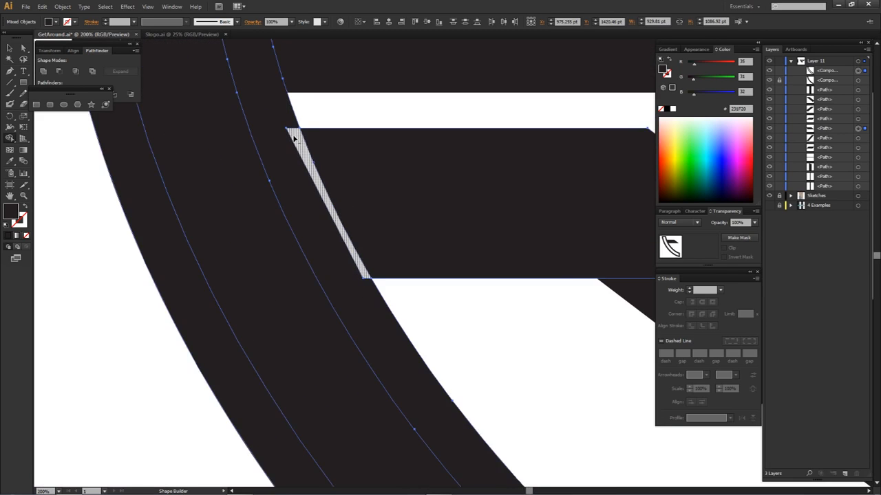
Delete the expanded curved copy used as the trimming guide.
{"action": "key", "text": "a"}
{"action": "left_click", "coordinate": [386, 225]}
{"action": "left_click", "coordinate": [326, 222]}
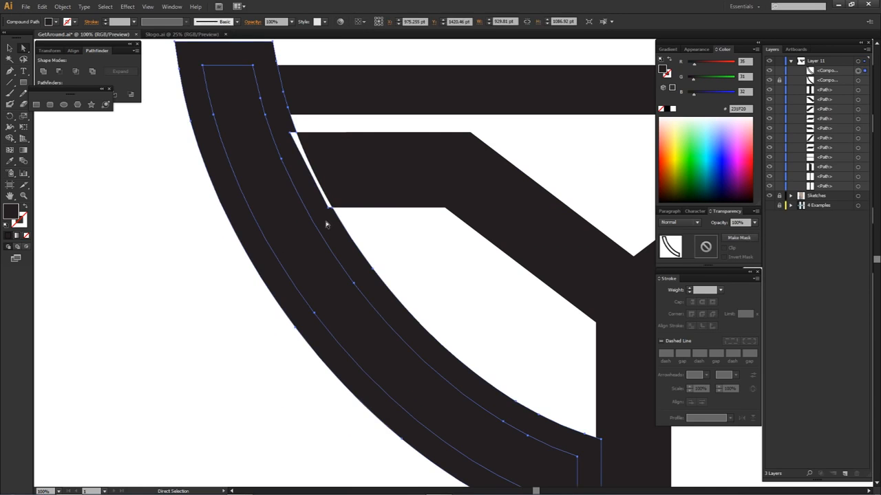
{"action": "key", "text": "Delete"}
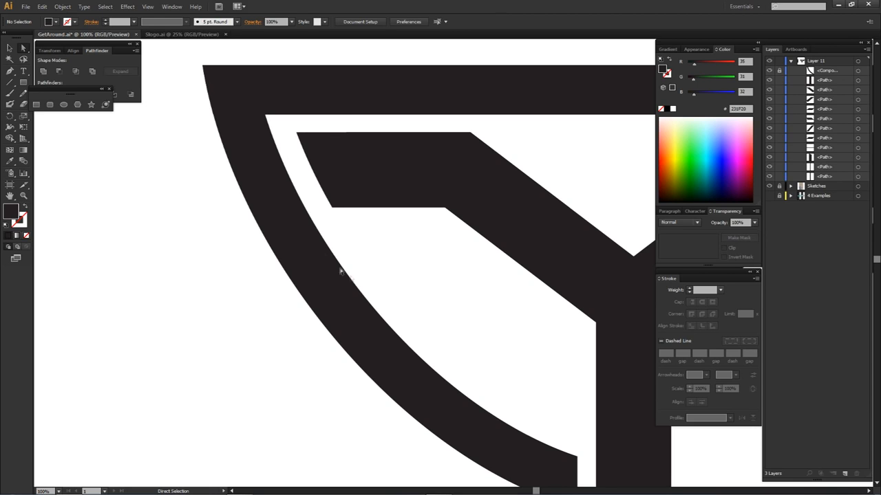
Compare the mark with the finished logos by temporarily showing the 4 Examples layer and hiding Layer 11, and restore the original layer visibility.
{"action": "scroll", "coordinate": [272, 124], "scroll_direction": "down", "scroll_amount": 3}
{"action": "left_click_drag", "start_coordinate": [363, 179], "coordinate": [356, 211]}
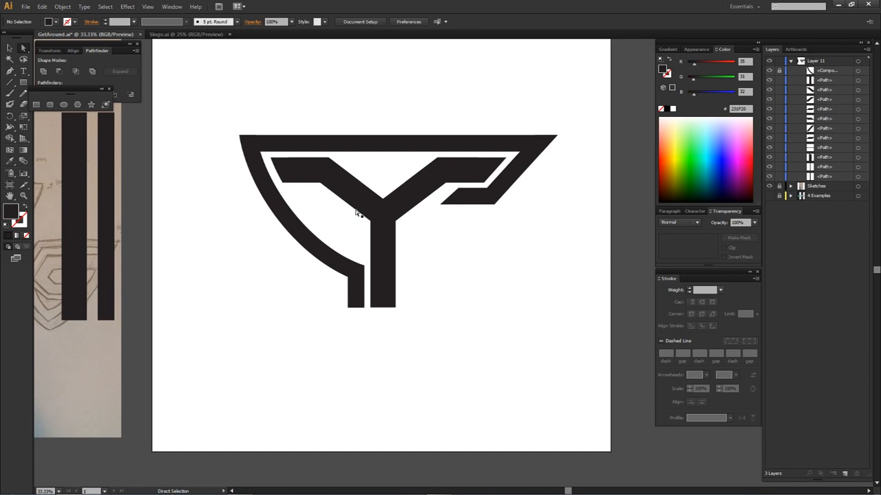
{"action": "mouse_move", "coordinate": [473, 247]}
{"action": "left_mouse_down"}
{"action": "mouse_move", "coordinate": [484, 230]}
{"action": "mouse_move", "coordinate": [450, 321]}
{"action": "left_mouse_up"}
{"action": "scroll", "coordinate": [484, 230], "scroll_direction": "down", "scroll_amount": 1}
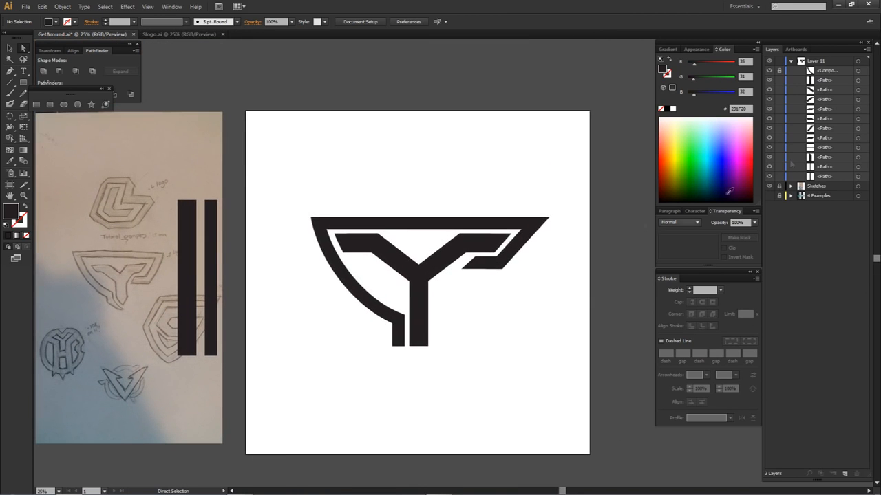
{"action": "left_click", "coordinate": [770, 196]}
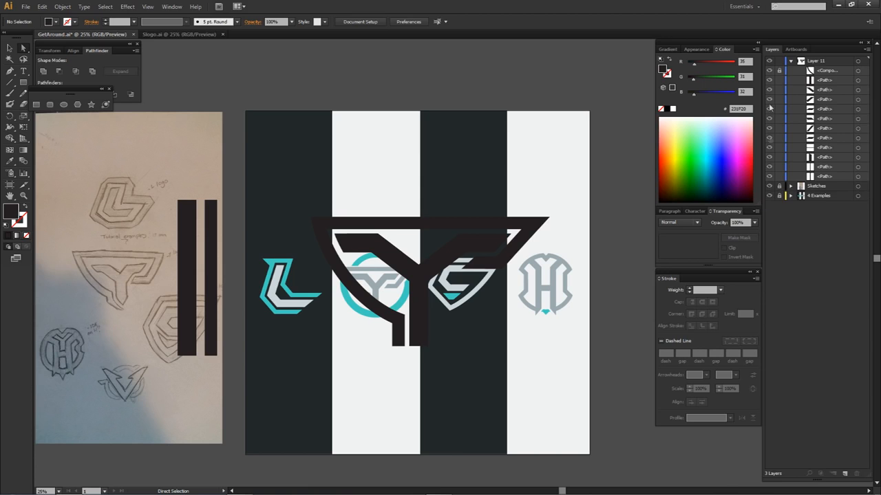
{"action": "left_click", "coordinate": [790, 61]}
{"action": "left_click", "coordinate": [769, 61]}
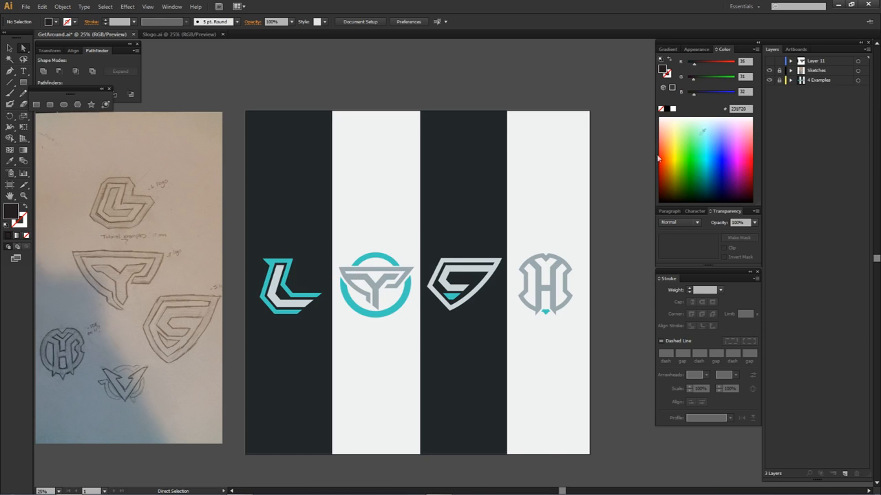
{"action": "left_click", "coordinate": [770, 61]}
{"action": "left_click", "coordinate": [771, 70]}
{"action": "left_click", "coordinate": [770, 80]}
{"action": "left_click", "coordinate": [770, 70]}
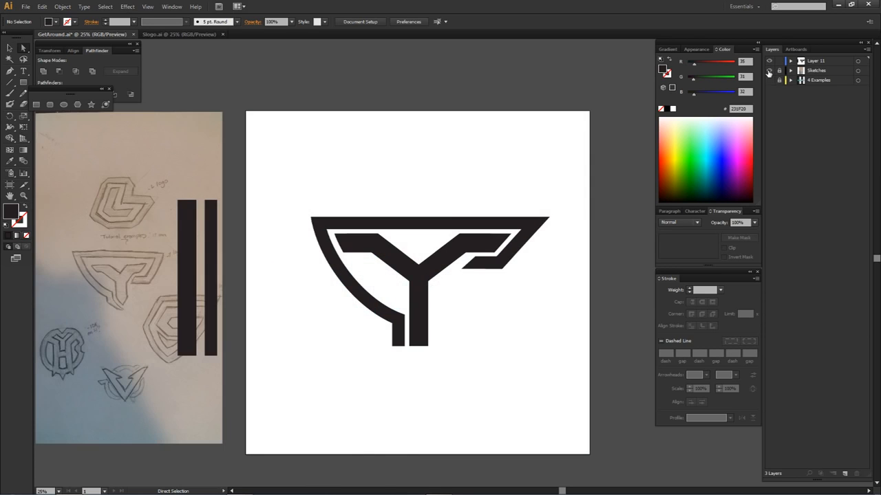
Move the end points of the Y's left arm outward into the curved outline so the arm joins it without a gap.
{"action": "scroll", "coordinate": [335, 238], "scroll_direction": "up", "scroll_amount": 3}
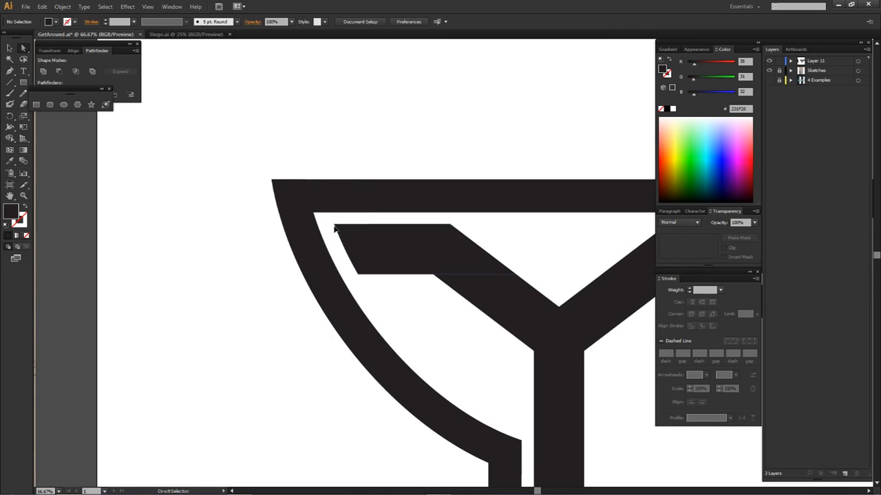
{"action": "left_click", "coordinate": [335, 227]}
{"action": "left_click", "coordinate": [358, 275]}
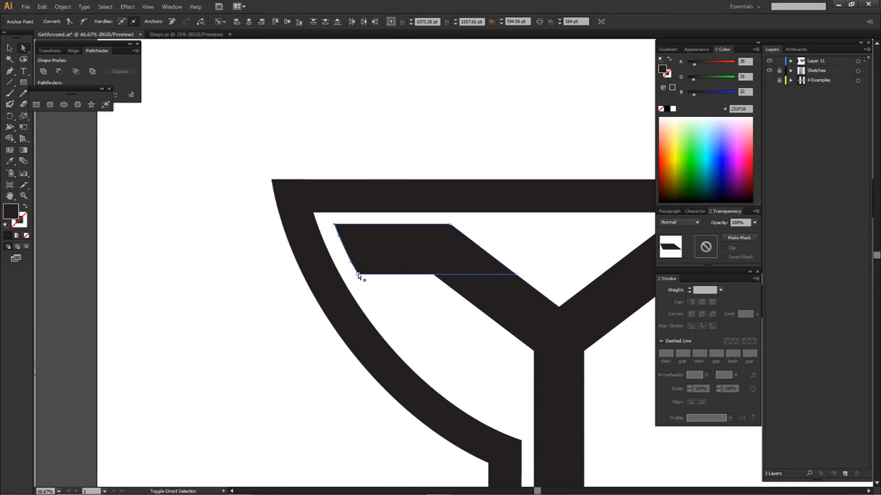
{"action": "left_click_drag", "start_coordinate": [358, 275], "coordinate": [329, 274]}
{"action": "left_click", "coordinate": [374, 282]}
Lengthen the Y's stem and the adjacent narrow bar downward together, and switch to the Pen tool.
{"action": "scroll", "coordinate": [450, 289], "scroll_direction": "down", "scroll_amount": 2}
{"action": "mouse_move", "coordinate": [457, 289]}
{"action": "left_mouse_down"}
{"action": "mouse_move", "coordinate": [376, 203]}
{"action": "mouse_move", "coordinate": [377, 252]}
{"action": "mouse_move", "coordinate": [464, 247]}
{"action": "mouse_move", "coordinate": [472, 275]}
{"action": "mouse_move", "coordinate": [458, 280]}
{"action": "left_mouse_up"}
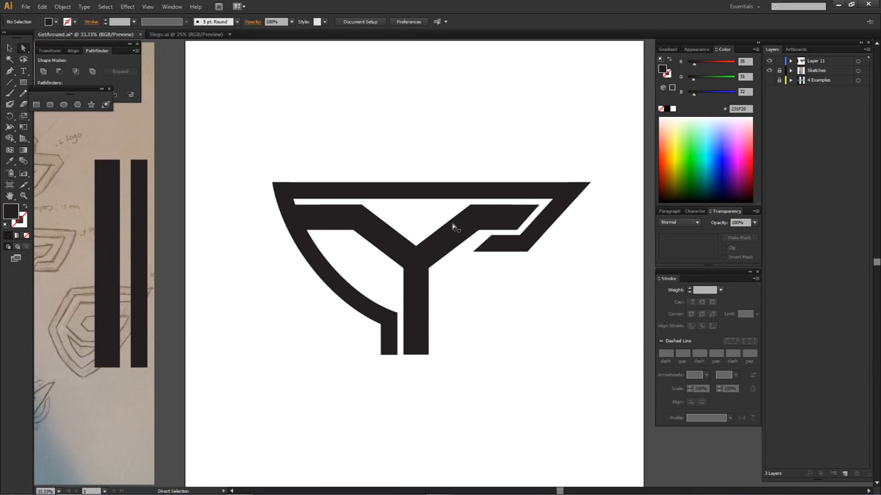
{"action": "left_click_drag", "start_coordinate": [366, 343], "coordinate": [429, 386]}
{"action": "left_click", "coordinate": [443, 364]}
{"action": "key", "text": "p"}
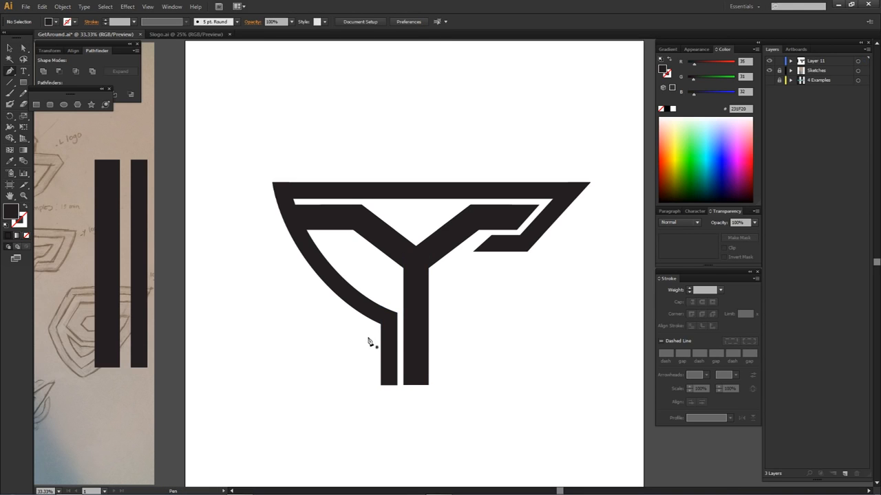
Draw a filled triangle with the Pen tool across the stem's and narrow bar's lower ends, and select it with both bars.
{"action": "left_click", "coordinate": [368, 338]}
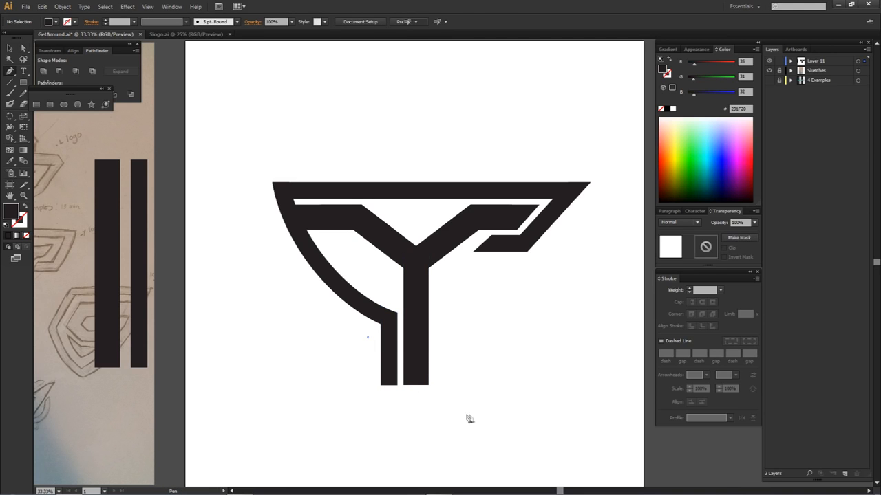
{"action": "left_click", "coordinate": [368, 338]}
{"action": "key", "text": "a"}
{"action": "left_click", "coordinate": [390, 347], "text": "shift"}
{"action": "left_click", "coordinate": [414, 350], "text": "shift"}
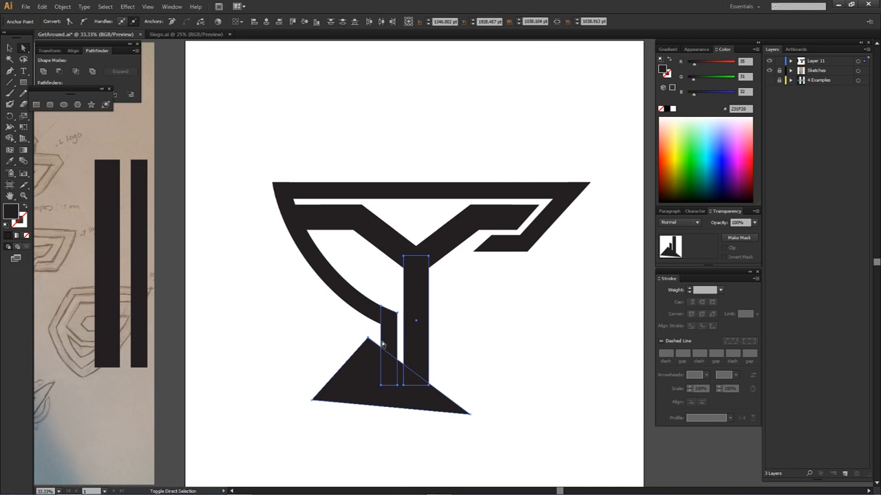
{"action": "left_click", "coordinate": [356, 343]}
{"action": "left_click", "coordinate": [390, 348], "text": "shift"}
{"action": "left_click", "coordinate": [413, 365], "text": "shift"}
{"action": "left_click", "coordinate": [409, 387], "text": "shift"}
Trim the stem and narrow bar to angled lower ends by removing the triangle and its overlaps with the Shape Builder.
{"action": "key", "text": "shift+m"}
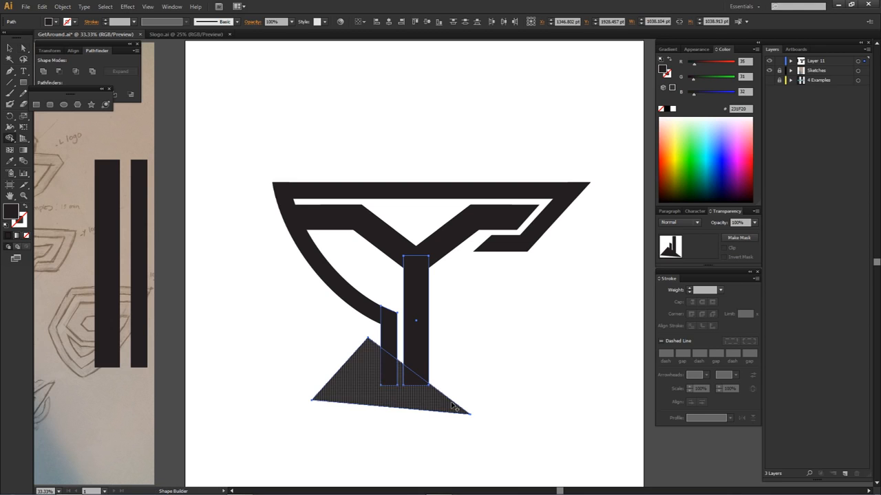
{"action": "left_click", "coordinate": [413, 380], "text": "alt"}
{"action": "left_click", "coordinate": [370, 370], "text": "alt"}
{"action": "key", "text": "a"}
{"action": "left_click", "coordinate": [487, 380]}
{"action": "mouse_move", "coordinate": [544, 357]}
{"action": "left_mouse_down"}
{"action": "mouse_move", "coordinate": [399, 407]}
{"action": "mouse_move", "coordinate": [535, 324]}
{"action": "left_mouse_up"}
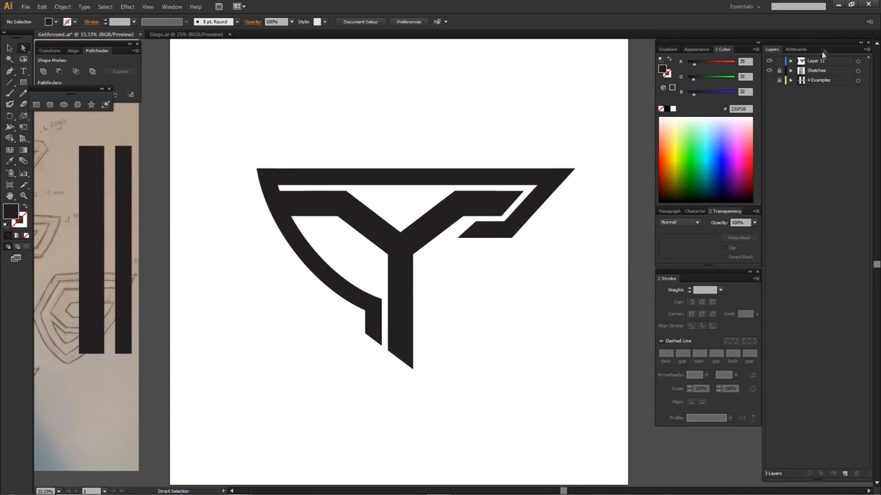
Add a layer above Layer 11 and draw a circle about 1620 pt in diameter centred on the Y's stem.
{"action": "left_click", "coordinate": [826, 61]}
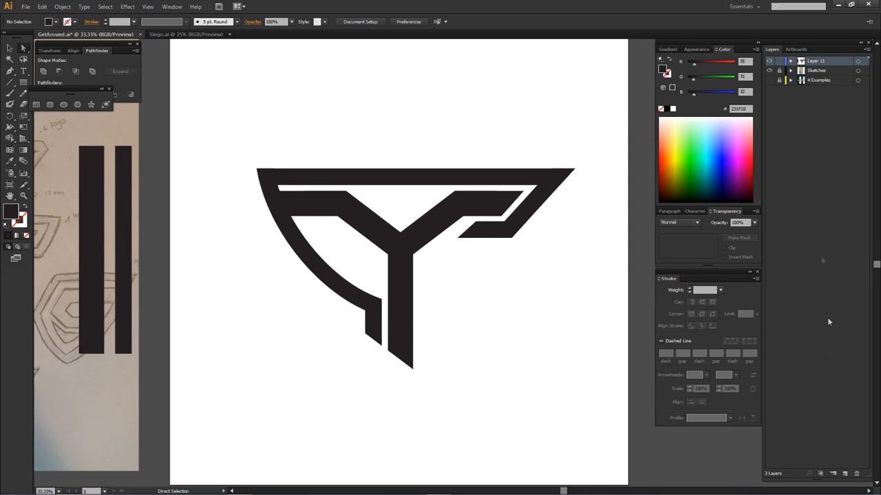
{"action": "left_click", "coordinate": [846, 474]}
{"action": "key", "text": "l"}
{"action": "left_click_drag", "start_coordinate": [24, 83], "coordinate": [74, 104]}
{"action": "left_click_drag", "start_coordinate": [400, 264], "coordinate": [457, 388]}
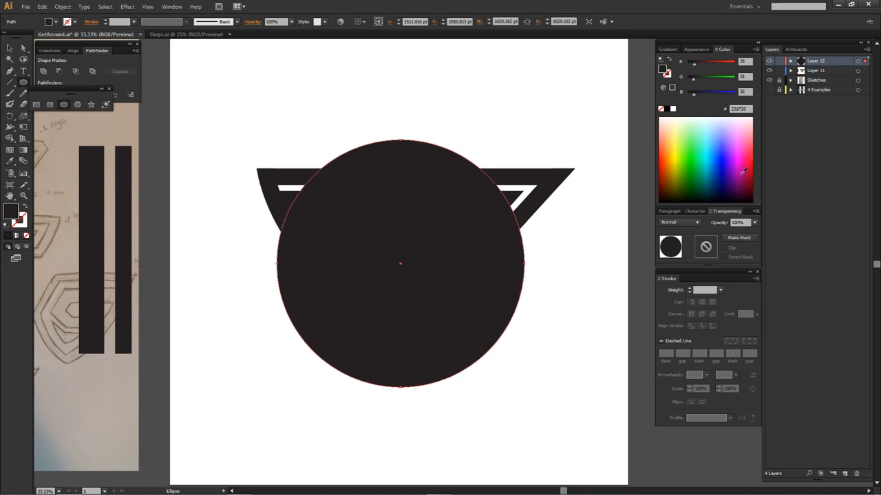
Show the 4 Examples layer and temporarily hide the other layers to check the ring in the finished Y logo.
{"action": "left_click", "coordinate": [770, 89]}
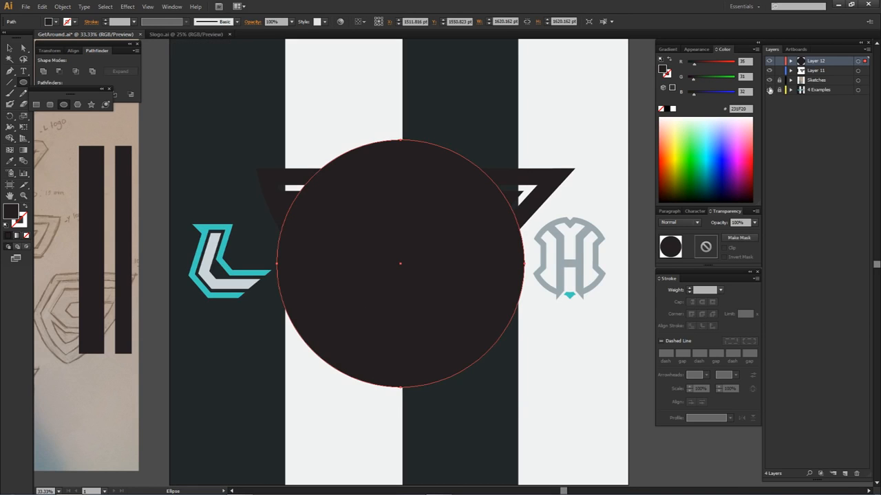
{"action": "left_click_drag", "start_coordinate": [770, 80], "coordinate": [769, 67]}
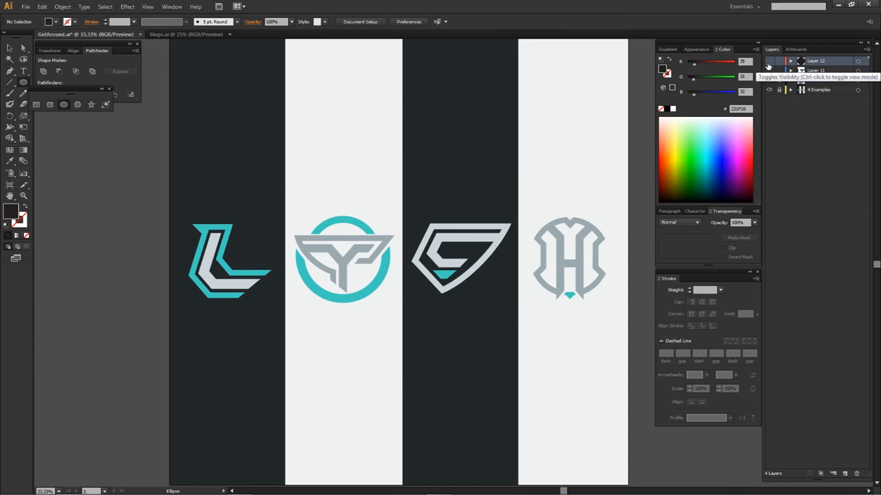
{"action": "left_click_drag", "start_coordinate": [770, 61], "coordinate": [770, 80]}
{"action": "key", "text": "a"}
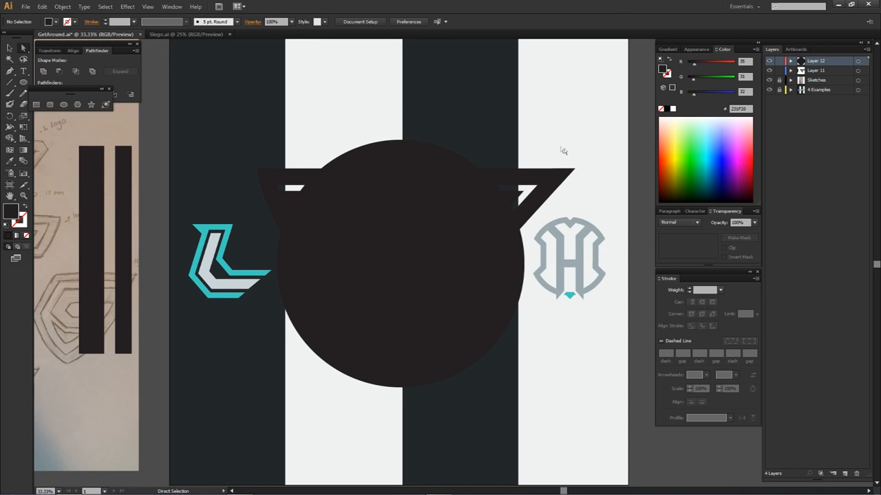
Turn the circle into an unfilled ring with a 110 pt stroke aligned to the inside.
{"action": "left_click", "coordinate": [858, 62]}
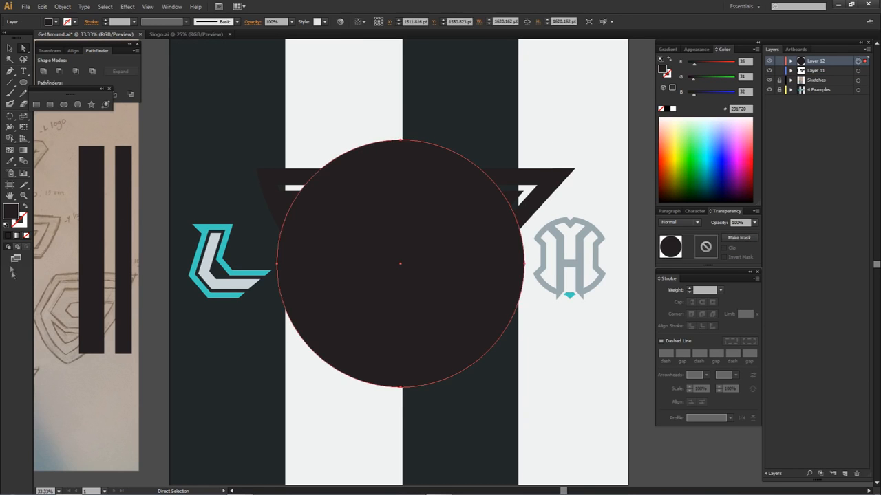
{"action": "left_click", "coordinate": [26, 236]}
{"action": "left_click", "coordinate": [9, 236]}
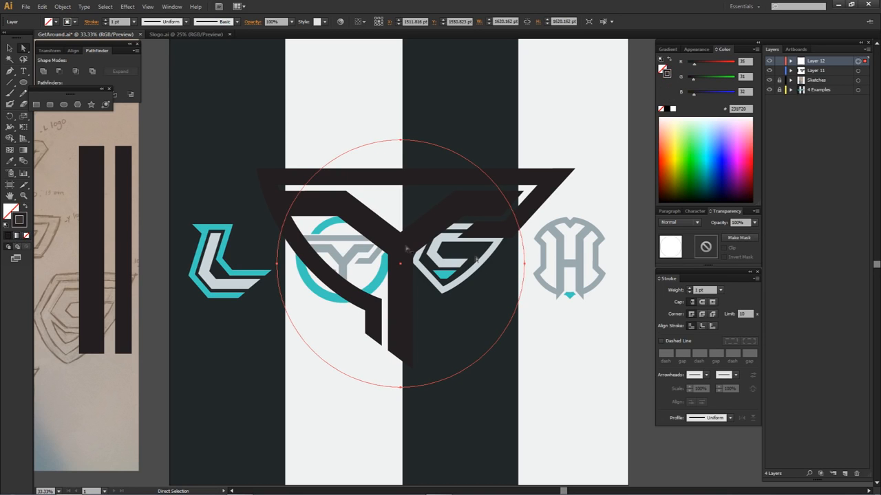
{"action": "left_click", "coordinate": [702, 326]}
{"action": "left_click", "coordinate": [690, 288], "text": "shift"}
{"action": "left_click", "coordinate": [690, 289], "text": "shift"}
{"action": "left_click", "coordinate": [690, 288], "text": "shift"}
{"action": "left_click", "coordinate": [690, 289], "text": "shift"}
{"action": "left_click", "coordinate": [690, 288], "text": "shift"}
{"action": "left_click", "coordinate": [690, 289], "text": "shift"}
{"action": "left_click", "coordinate": [691, 288], "text": "shift"}
{"action": "left_click", "coordinate": [690, 289], "text": "shift"}
{"action": "left_click", "coordinate": [690, 288], "text": "shift"}
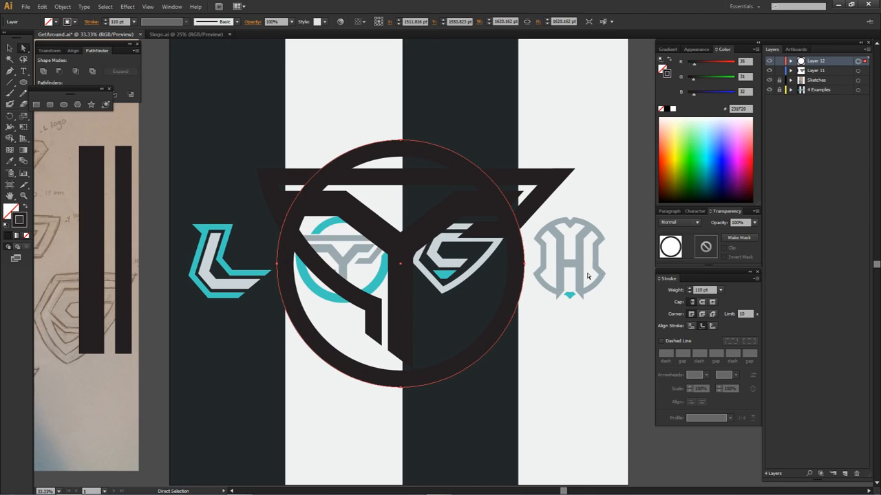
Move the ring slightly upward around the Y and align its stroke to the outside.
{"action": "left_click", "coordinate": [587, 273]}
{"action": "left_click_drag", "start_coordinate": [432, 155], "coordinate": [431, 131]}
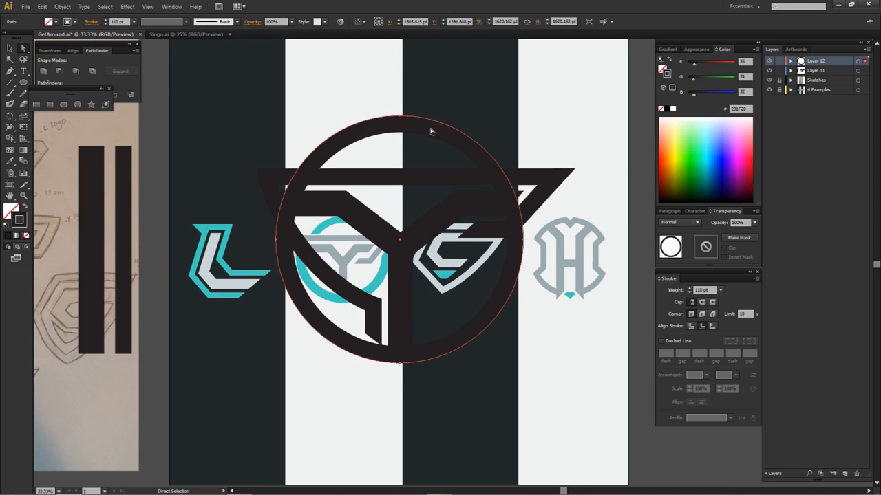
{"action": "left_click_drag", "start_coordinate": [430, 132], "coordinate": [432, 147]}
{"action": "left_click", "coordinate": [711, 324]}
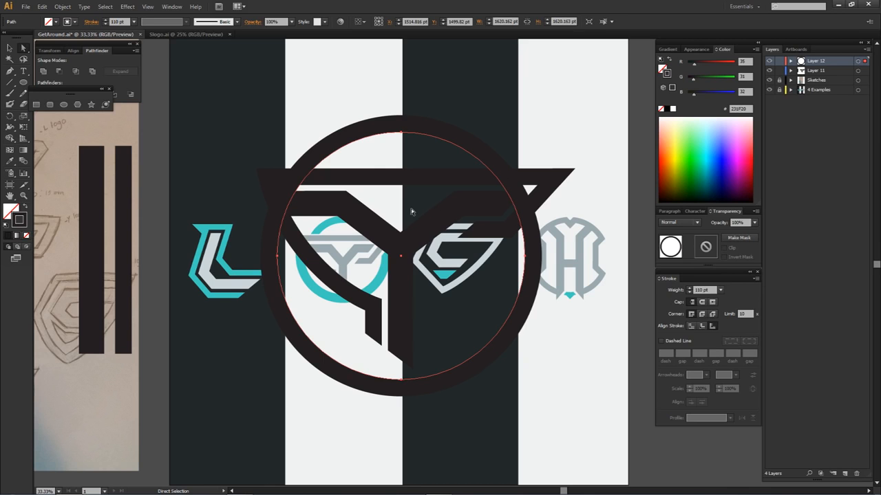
Expand the ring's stroke into a filled shape and select it together with the top bar, left arm and curved outline.
{"action": "left_click", "coordinate": [63, 6]}
{"action": "left_click", "coordinate": [86, 115]}
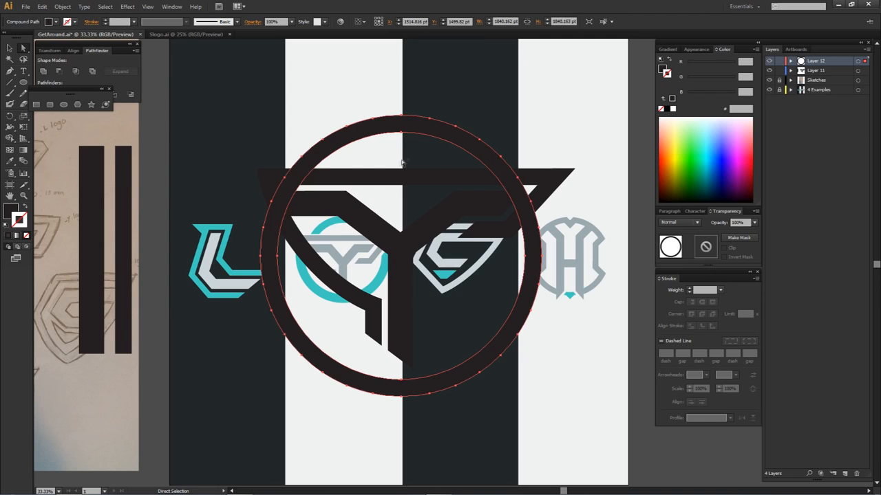
{"action": "left_click", "coordinate": [321, 178], "text": "shift"}
{"action": "left_click", "coordinate": [315, 208], "text": "shift"}
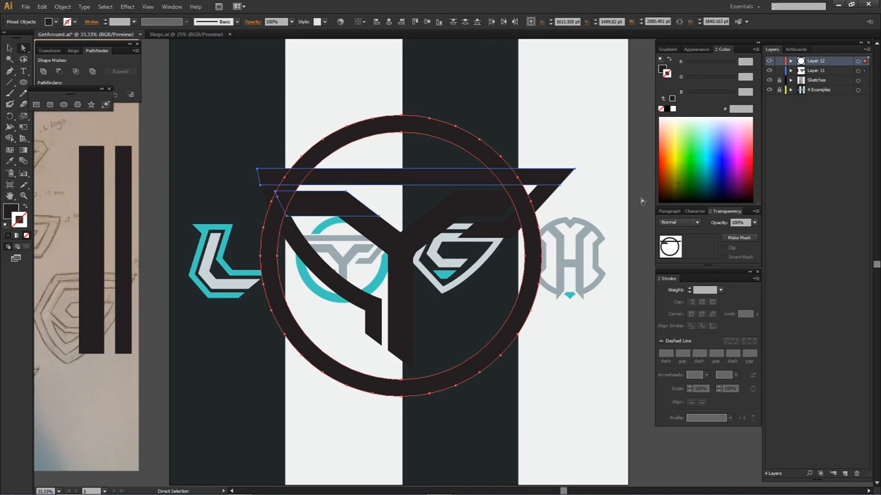
{"action": "left_click", "coordinate": [791, 71]}
{"action": "left_click", "coordinate": [791, 71]}
{"action": "left_click", "coordinate": [291, 231], "text": "shift"}
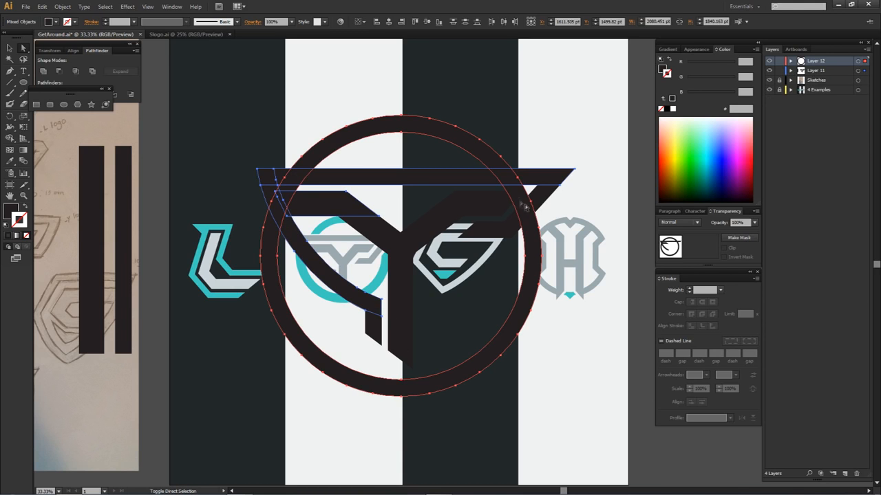
Separate the ring's top arc above the horizontal bar with the Shape Builder, undoing the trial move of the arc.
{"action": "key", "text": "shift+m"}
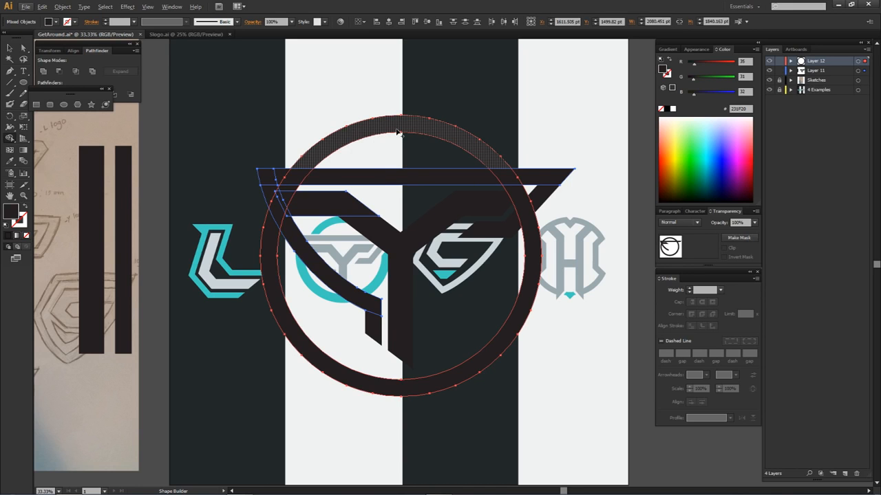
{"action": "left_click", "coordinate": [448, 135]}
{"action": "key", "text": "a"}
{"action": "left_click", "coordinate": [458, 113]}
{"action": "left_click_drag", "start_coordinate": [453, 131], "coordinate": [454, 90]}
{"action": "key", "text": "ctrl+z"}
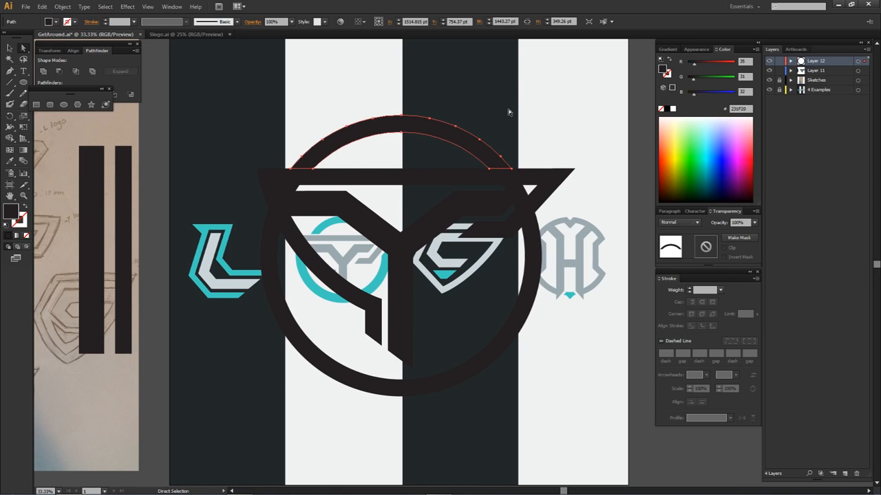
Select the ring with the Y's pieces and separate the lower arc outside the mark with the Shape Builder.
{"action": "left_click_drag", "start_coordinate": [229, 182], "coordinate": [623, 298]}
{"action": "key", "text": "shift+m"}
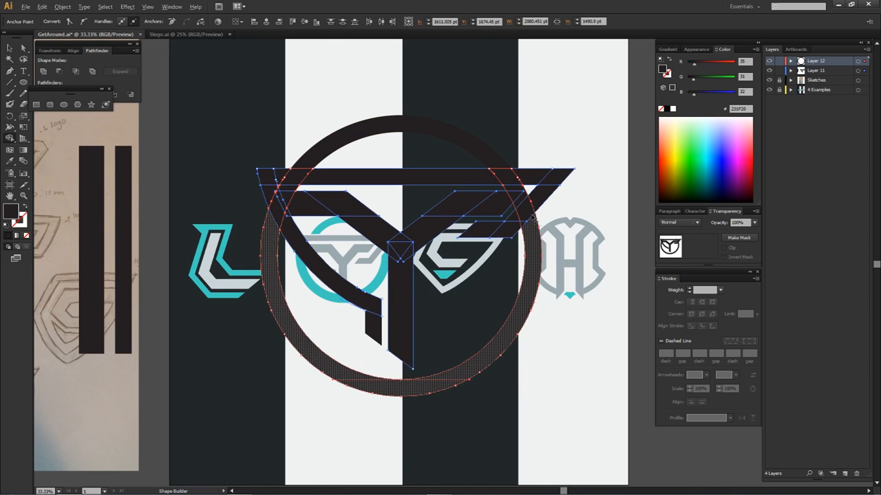
{"action": "scroll", "coordinate": [535, 220], "scroll_direction": "up", "scroll_amount": 4}
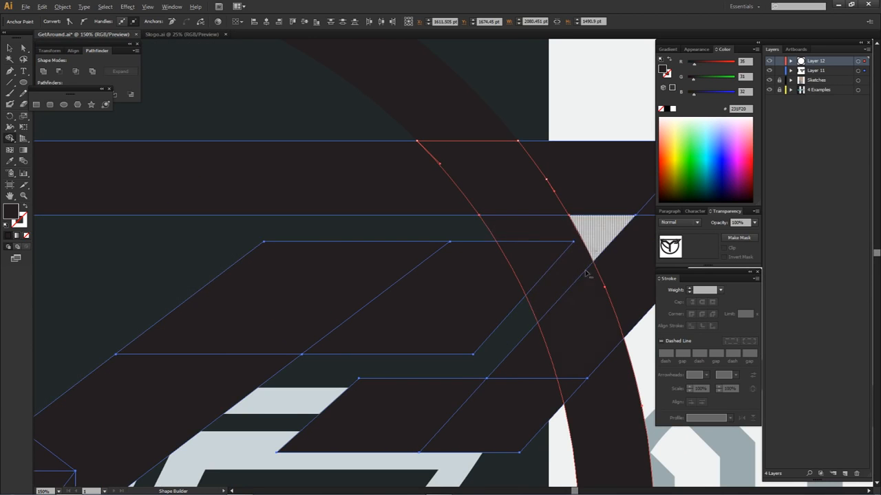
{"action": "scroll", "coordinate": [491, 253], "scroll_direction": "down", "scroll_amount": 3}
{"action": "scroll", "coordinate": [394, 240], "scroll_direction": "up", "scroll_amount": 2}
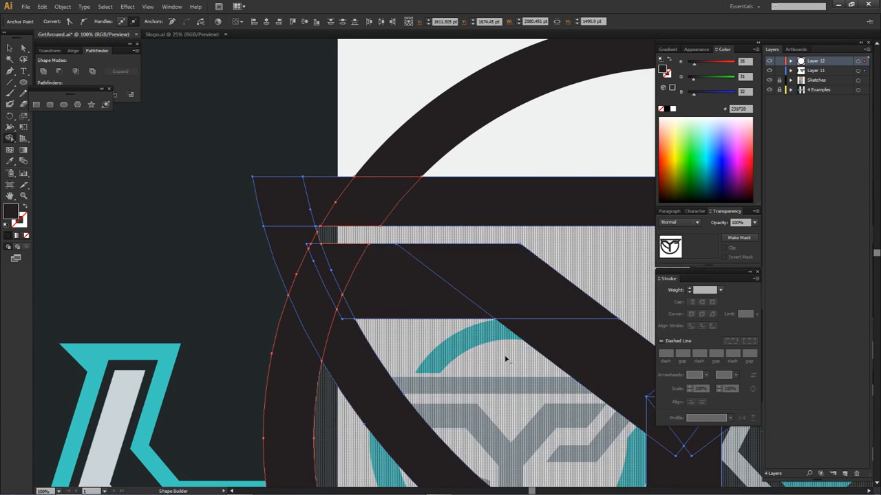
{"action": "scroll", "coordinate": [451, 234], "scroll_direction": "down", "scroll_amount": 3}
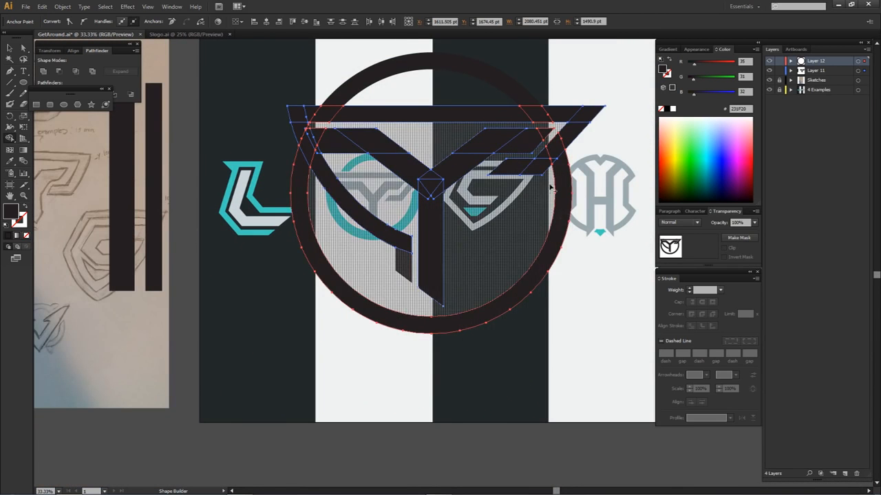
{"action": "left_click", "coordinate": [563, 178]}
{"action": "key", "text": "a"}
{"action": "left_click", "coordinate": [563, 179]}
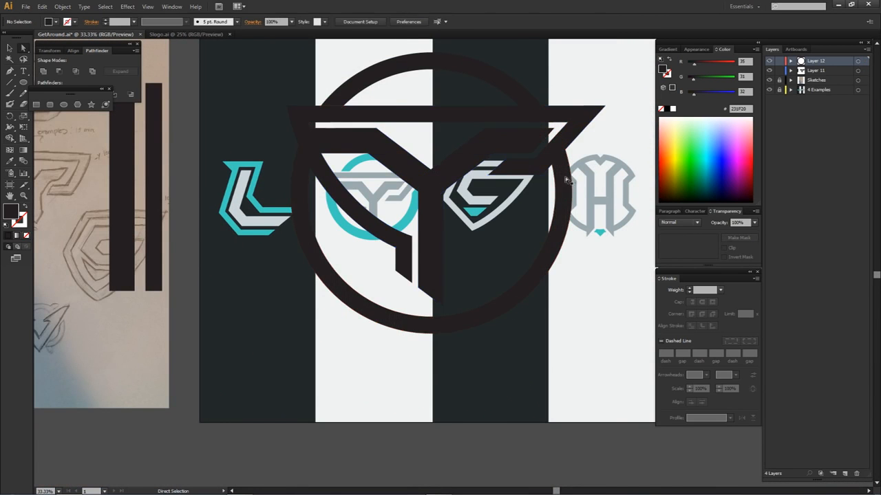
Enlarge the ring's lower arc evenly so its ends clear the Y's curved outline and slanted bar.
{"action": "key", "text": "v"}
{"action": "left_click_drag", "start_coordinate": [572, 146], "coordinate": [605, 134]}
{"action": "left_click", "coordinate": [605, 134]}
Scale the top arc down to about 1171 pt wide, leaving a gap above the Y's horizontal bar.
{"action": "key", "text": "a"}
{"action": "left_click", "coordinate": [449, 68]}
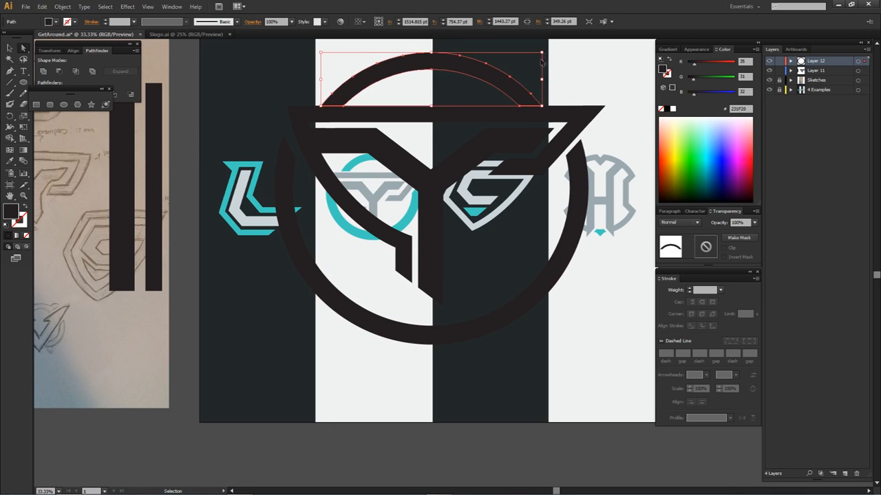
{"action": "left_click_drag", "start_coordinate": [544, 52], "coordinate": [521, 58]}
{"action": "left_click_drag", "start_coordinate": [535, 121], "coordinate": [518, 132]}
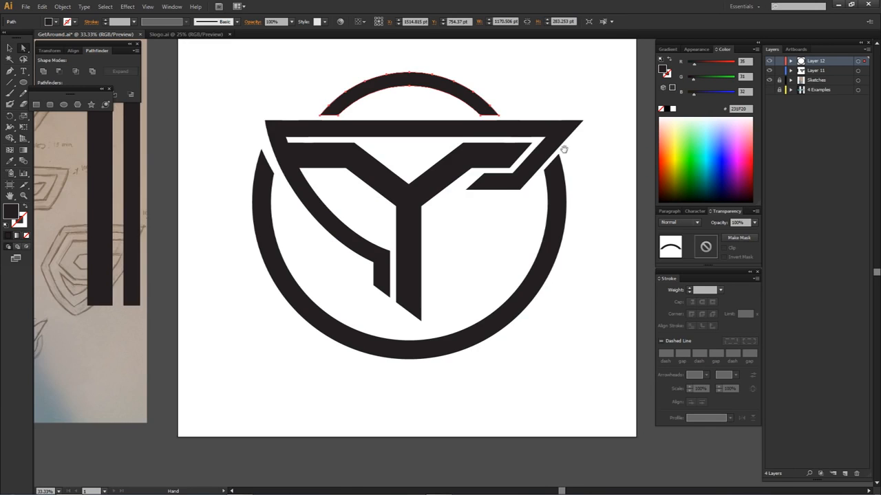
{"action": "left_click_drag", "start_coordinate": [584, 80], "coordinate": [571, 99]}
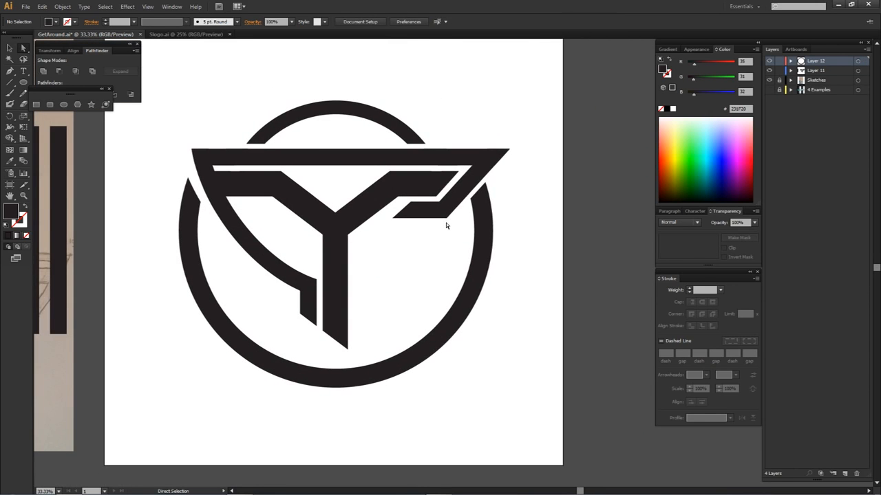
Duplicate the curved outline's compound path within Layer 11 and lock the original beneath the copy.
{"action": "scroll", "coordinate": [166, 181], "scroll_direction": "up", "scroll_amount": 5}
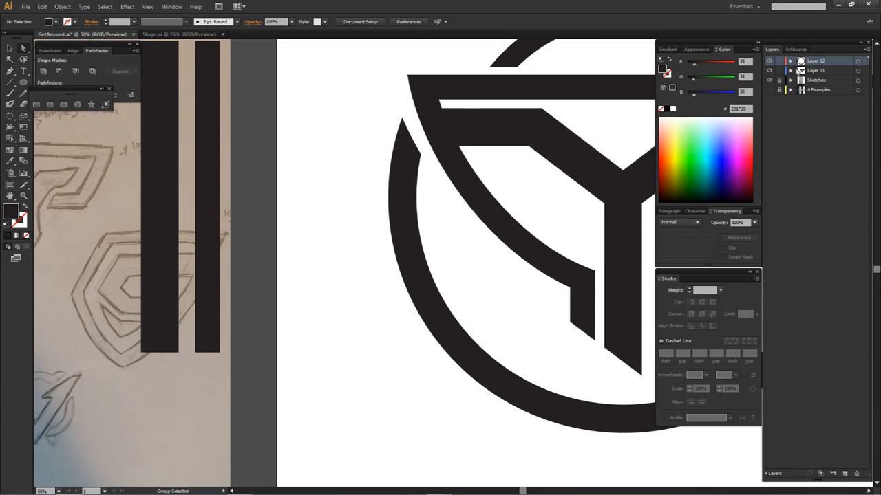
{"action": "left_click", "coordinate": [789, 71]}
{"action": "left_click", "coordinate": [452, 169]}
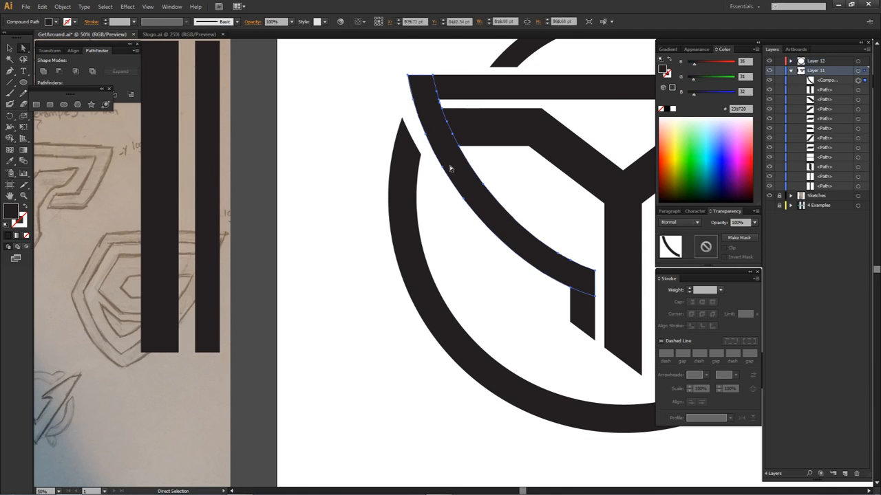
{"action": "mouse_move", "coordinate": [832, 82]}
{"action": "left_mouse_down"}
{"action": "mouse_move", "coordinate": [848, 460]}
{"action": "mouse_move", "coordinate": [828, 80]}
{"action": "left_mouse_up"}
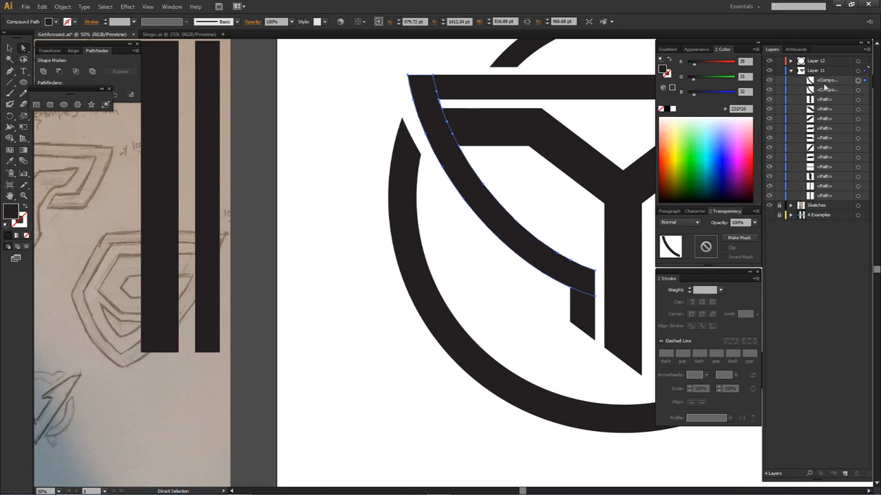
{"action": "left_click", "coordinate": [804, 91]}
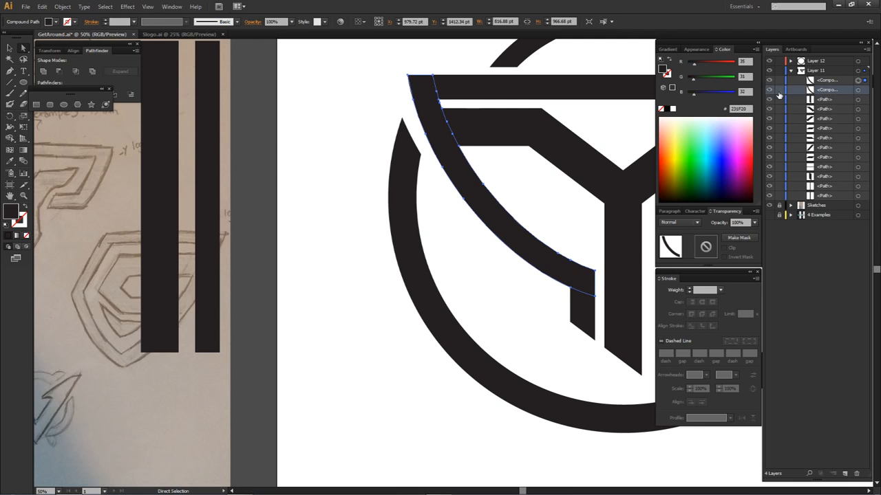
Convert the curved copy to an unfilled path with a 70 pt stroke aligned to the outside.
{"action": "key", "text": "shift+x"}
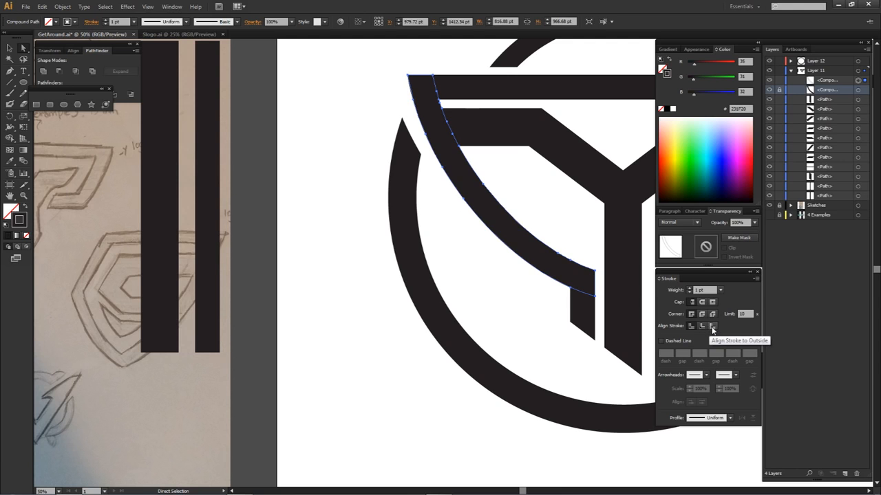
{"action": "left_click", "coordinate": [712, 326]}
{"action": "left_click", "coordinate": [690, 289]}
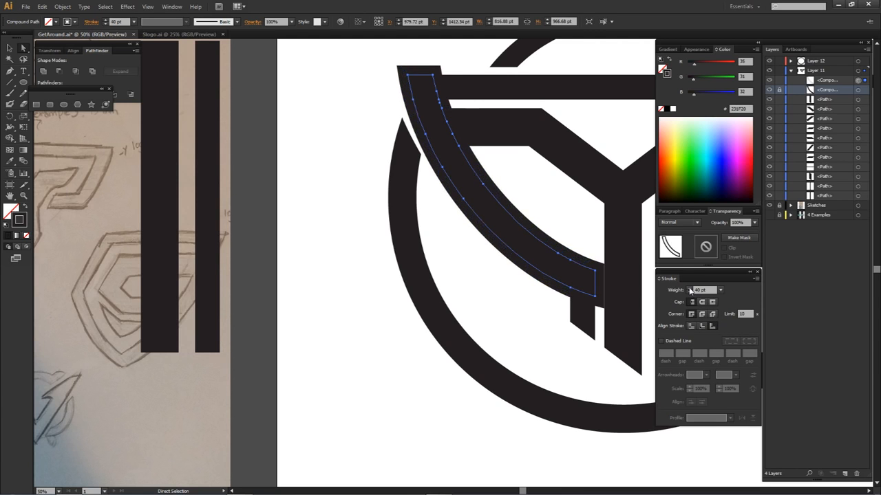
{"action": "left_click", "coordinate": [691, 290]}
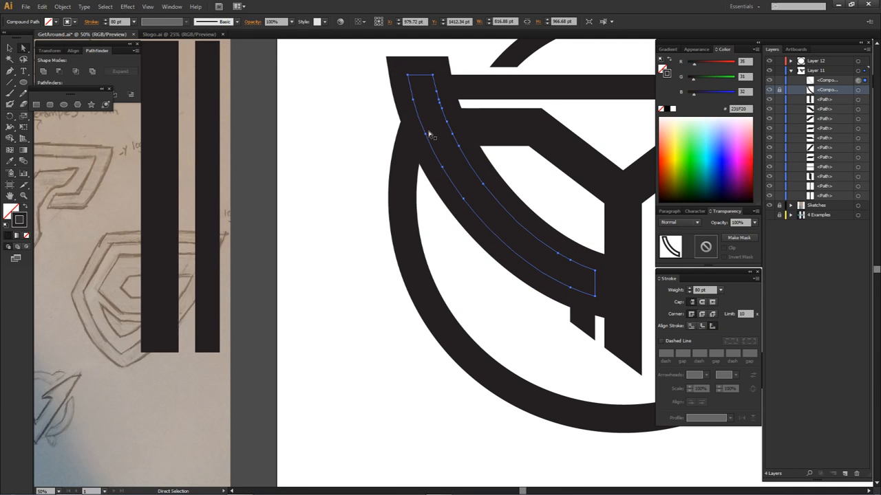
{"action": "left_click", "coordinate": [668, 293]}
{"action": "key", "text": "Return"}
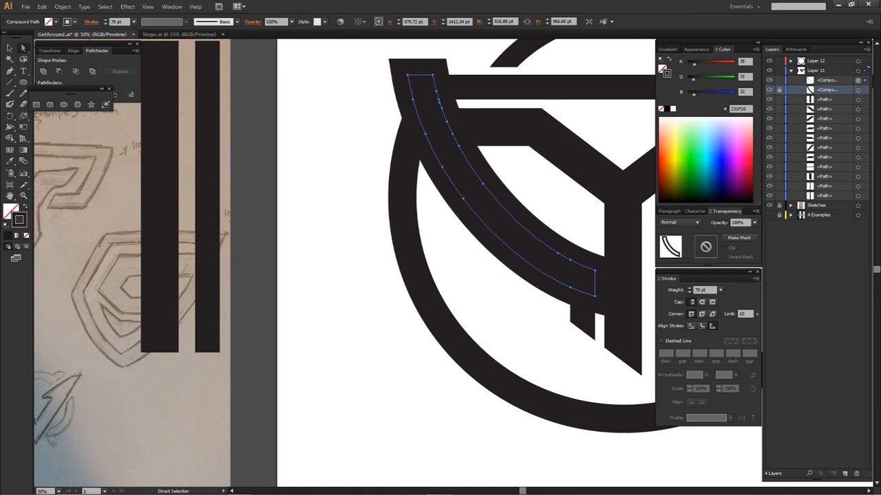
Expand the curved copy's outer stroke and use Shape Builder to cut its overlap out of the ring's lower arc.
{"action": "left_click", "coordinate": [62, 7]}
{"action": "left_click", "coordinate": [90, 115]}
{"action": "left_click", "coordinate": [446, 205]}
{"action": "left_click", "coordinate": [407, 168]}
{"action": "left_click", "coordinate": [421, 144], "text": "shift"}
{"action": "key", "text": "shift+m"}
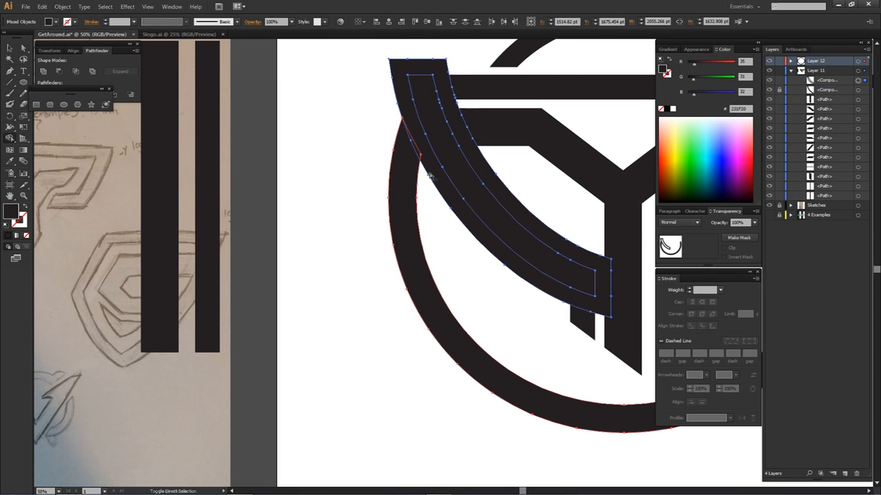
{"action": "scroll", "coordinate": [421, 144], "scroll_direction": "up", "scroll_amount": 4}
{"action": "scroll", "coordinate": [399, 213], "scroll_direction": "down", "scroll_amount": 3}
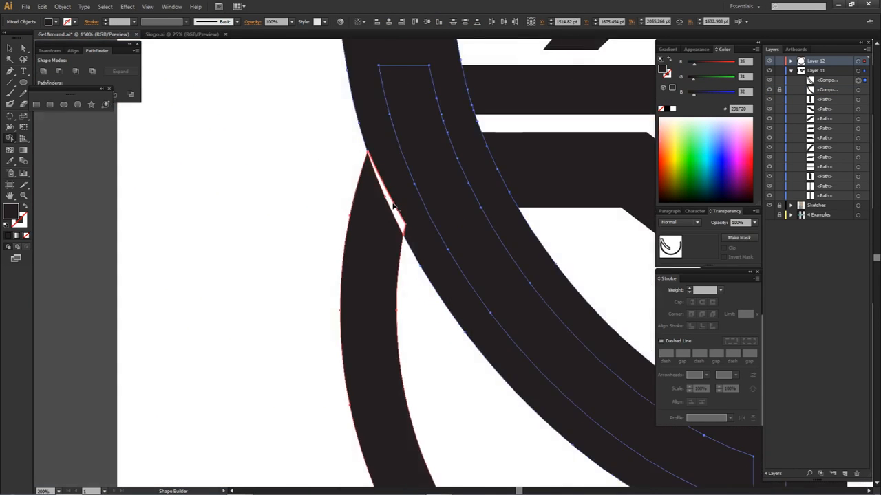
Delete the expanded curved copy from Layer 11.
{"action": "key", "text": "a"}
{"action": "left_click_drag", "start_coordinate": [828, 81], "coordinate": [856, 473]}
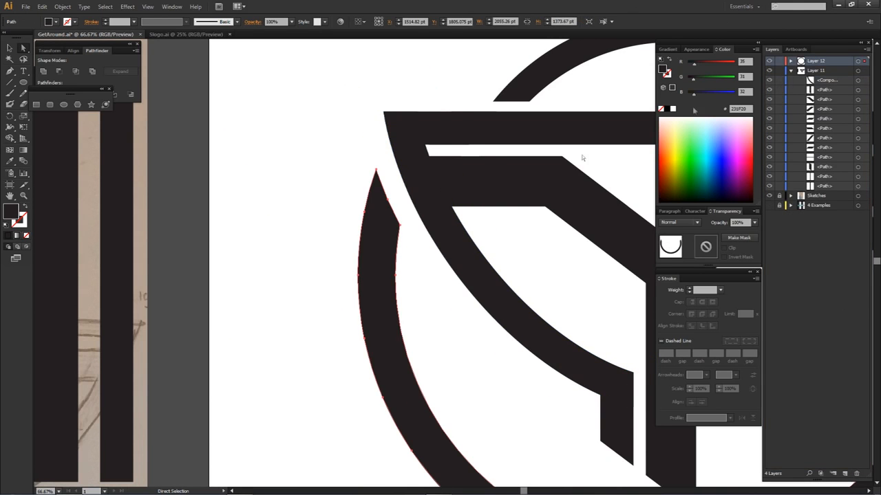
{"action": "left_click", "coordinate": [448, 232]}
{"action": "left_click", "coordinate": [391, 177]}
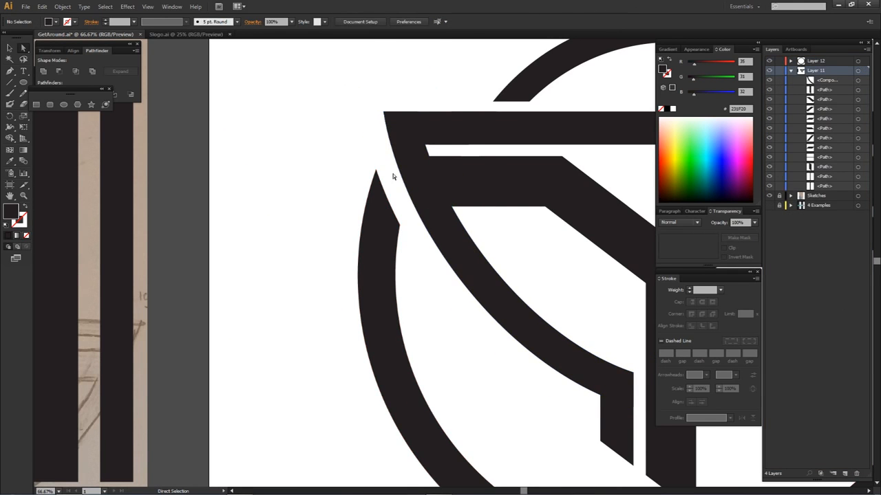
{"action": "scroll", "coordinate": [454, 261], "scroll_direction": "down", "scroll_amount": 2}
{"action": "left_click_drag", "start_coordinate": [527, 265], "coordinate": [252, 251]}
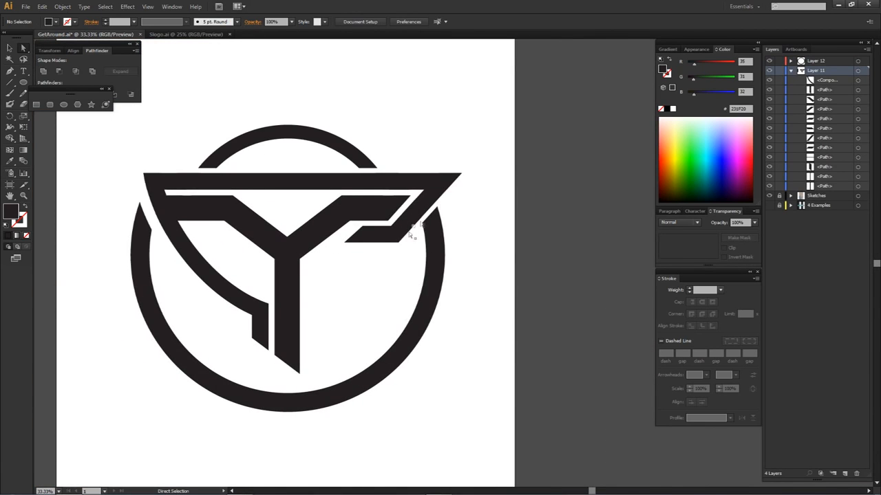
Duplicate the slanted bar's path within Layer 11 and lock the original beneath the copy.
{"action": "key", "text": "v"}
{"action": "left_click", "coordinate": [412, 222]}
{"action": "left_click", "coordinate": [462, 210]}
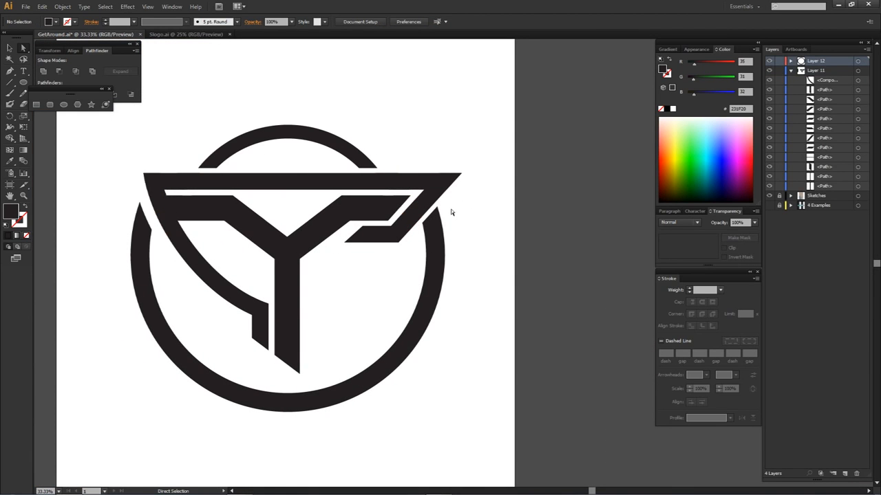
{"action": "left_click_drag", "start_coordinate": [448, 232], "coordinate": [517, 220]}
{"action": "scroll", "coordinate": [511, 202], "scroll_direction": "down", "scroll_amount": 1}
{"action": "scroll", "coordinate": [502, 155], "scroll_direction": "up", "scroll_amount": 2}
{"action": "left_click", "coordinate": [526, 183]}
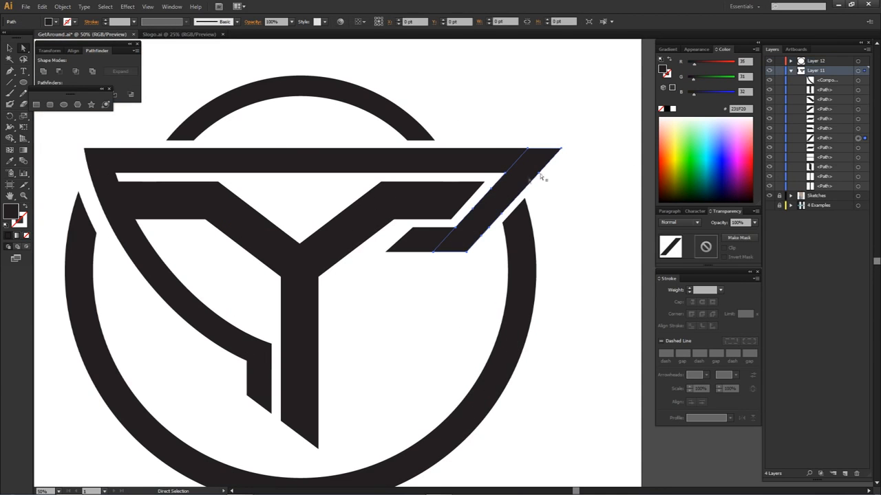
{"action": "left_click_drag", "start_coordinate": [835, 137], "coordinate": [829, 132]}
{"action": "left_click", "coordinate": [780, 148]}
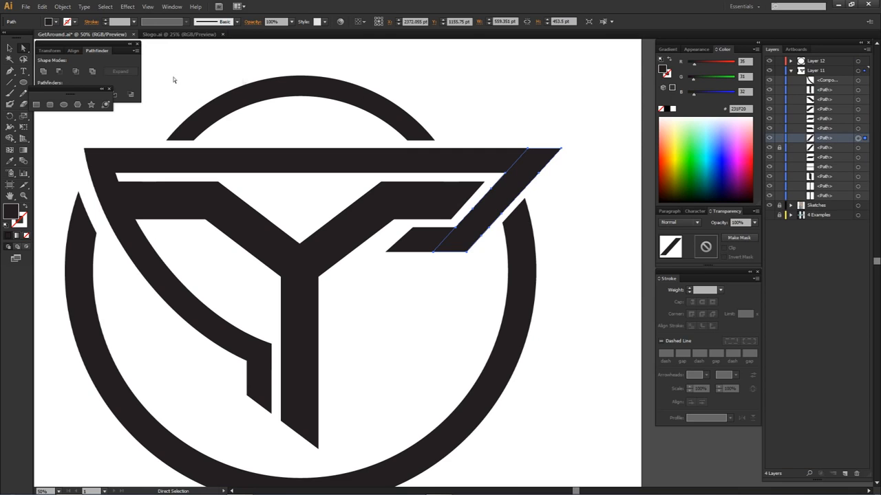
Convert the slanted bar's copy to an unfilled path with a 70 pt stroke aligned to the outside.
{"action": "left_click", "coordinate": [26, 236]}
{"action": "left_click", "coordinate": [22, 224]}
{"action": "left_click", "coordinate": [8, 236]}
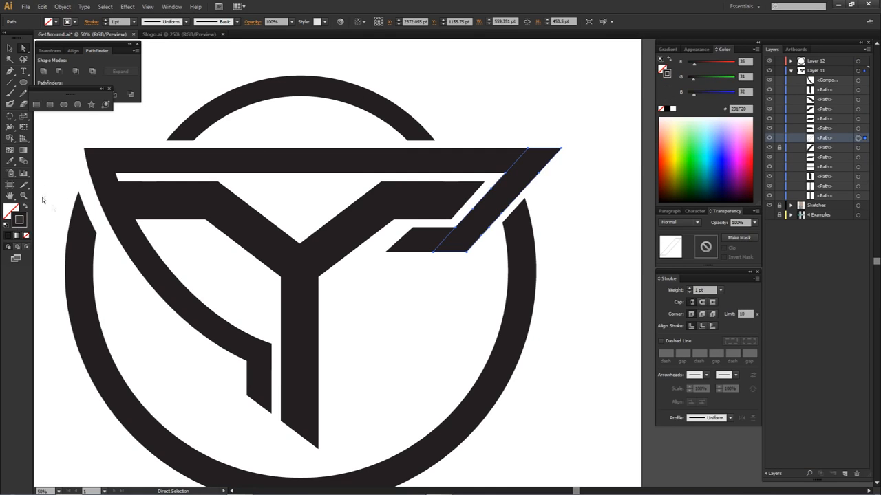
{"action": "left_click", "coordinate": [709, 290]}
{"action": "type", "text": "70"}
{"action": "key", "text": "Return"}
{"action": "left_click", "coordinate": [712, 326]}
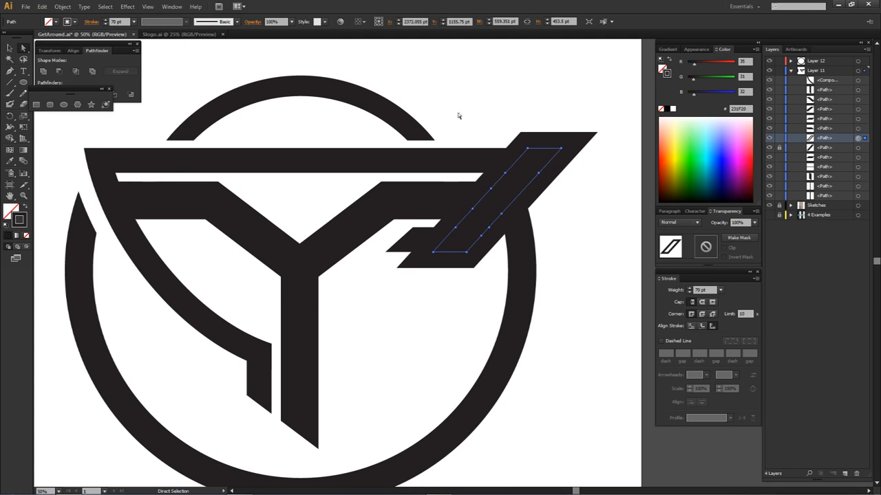
Expand the slanted copy's stroke and use Shape Builder to remove its overlap from the lower arc's right end.
{"action": "left_click", "coordinate": [62, 6]}
{"action": "left_click", "coordinate": [80, 115]}
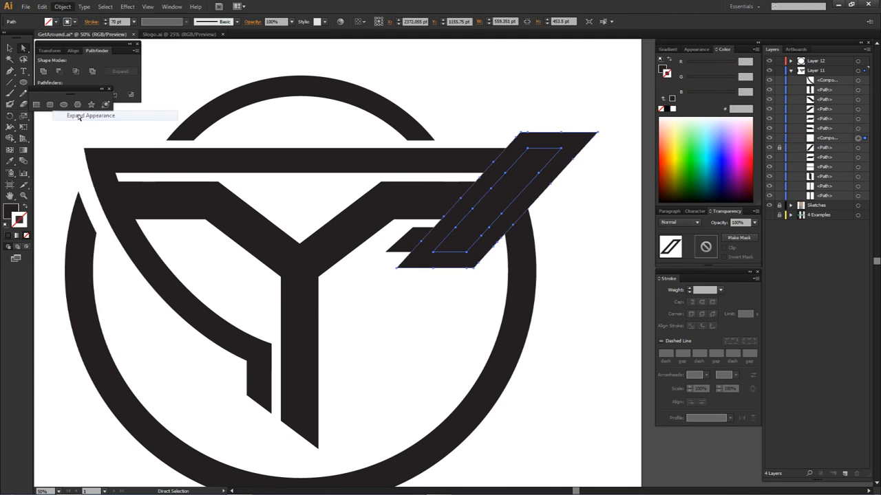
{"action": "left_click", "coordinate": [526, 231], "text": "shift"}
{"action": "key", "text": "shift+m"}
{"action": "left_click", "coordinate": [516, 212], "text": "alt"}
{"action": "key", "text": "a"}
{"action": "left_click", "coordinate": [545, 214]}
Delete the expanded copy of the slanted bar from Layer 11.
{"action": "left_click", "coordinate": [826, 148]}
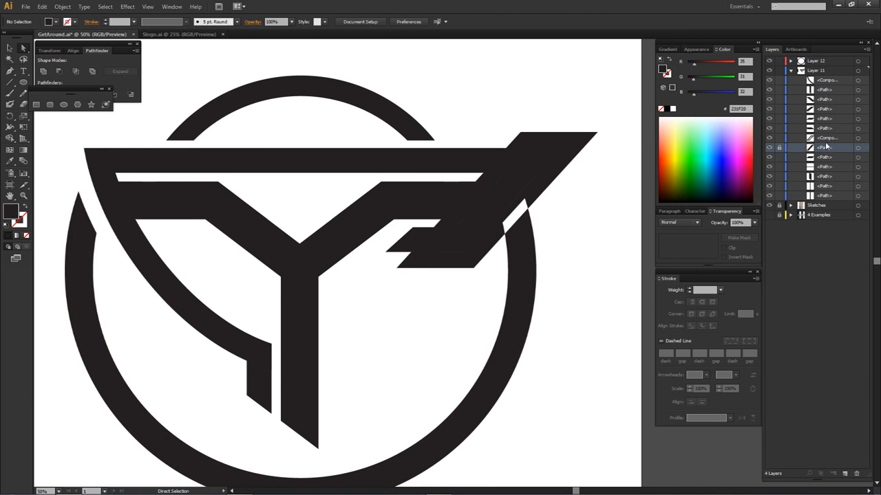
{"action": "left_click_drag", "start_coordinate": [827, 143], "coordinate": [857, 474]}
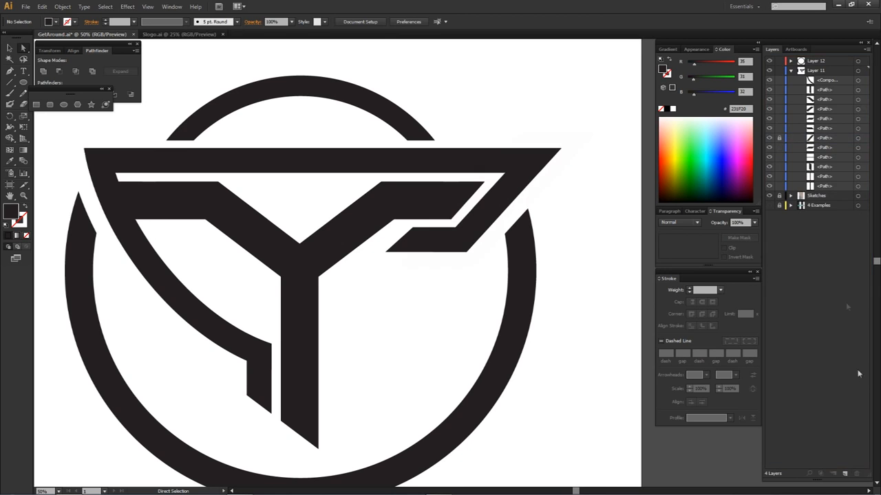
{"action": "key", "text": "ctrl+0"}
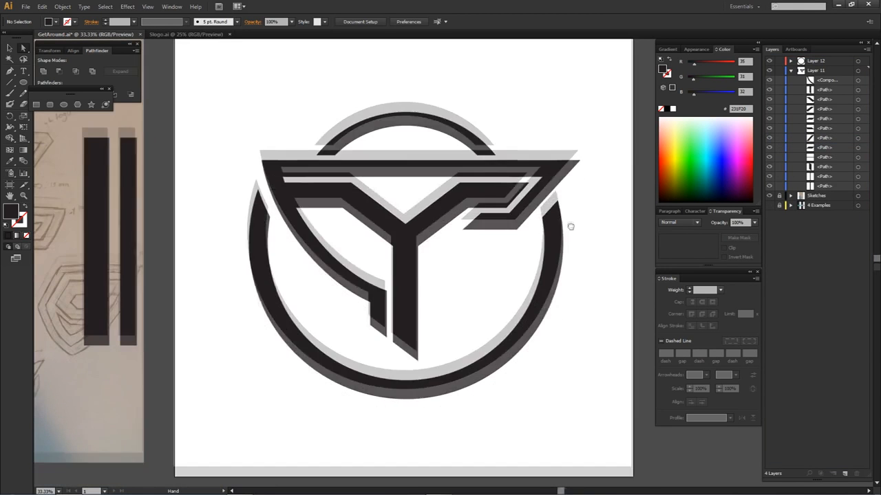
{"action": "left_click_drag", "start_coordinate": [463, 158], "coordinate": [426, 126]}
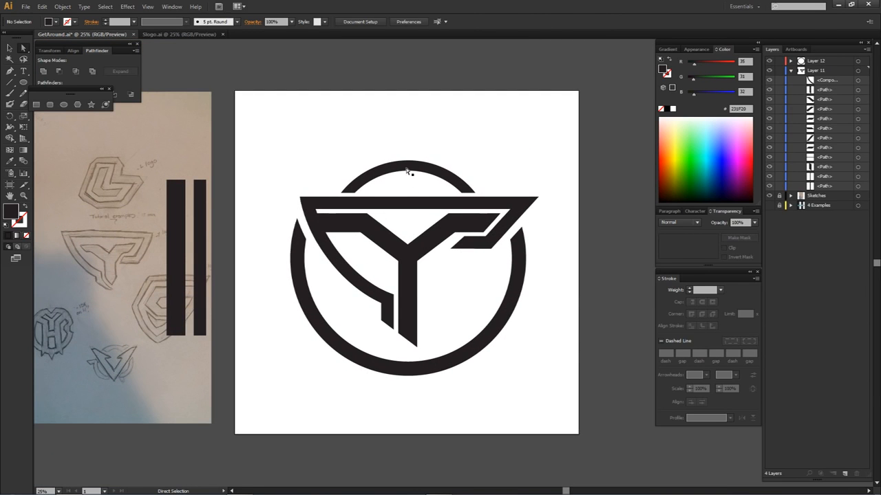
Enlarge the ring's top arc to about 1451 pt wide and raise it clear of the Y's horizontal bar.
{"action": "left_click", "coordinate": [408, 172]}
{"action": "key", "text": "shift+Up"}
{"action": "key", "text": "shift+Up"}
{"action": "key", "text": "shift+Up"}
{"action": "key", "text": "shift+Up"}
{"action": "left_click_drag", "start_coordinate": [430, 180], "coordinate": [480, 157]}
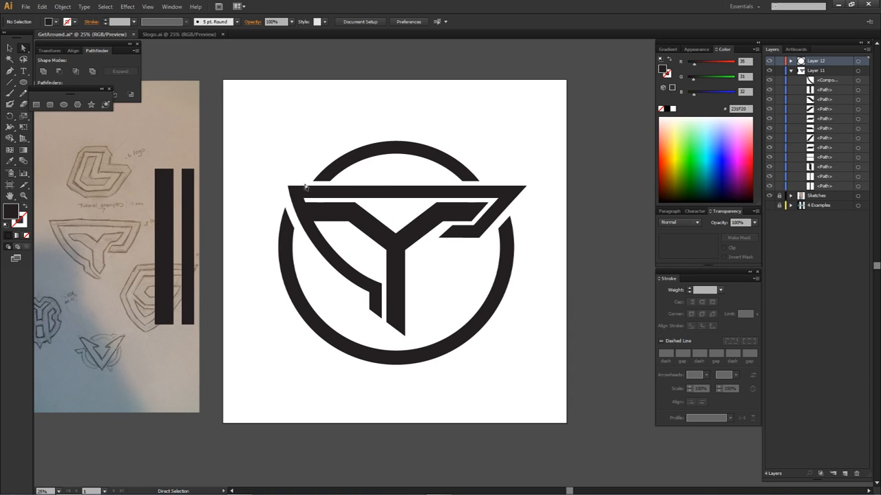
{"action": "left_click", "coordinate": [345, 192]}
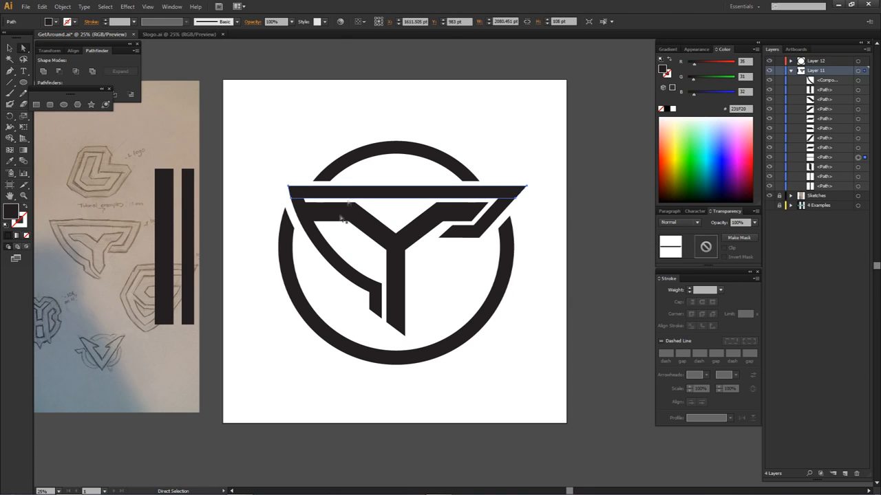
{"action": "left_click", "coordinate": [311, 234], "text": "shift"}
{"action": "left_click", "coordinate": [372, 299], "text": "shift"}
{"action": "left_click_drag", "start_coordinate": [364, 287], "coordinate": [354, 231]}
{"action": "left_click_drag", "start_coordinate": [371, 114], "coordinate": [373, 193]}
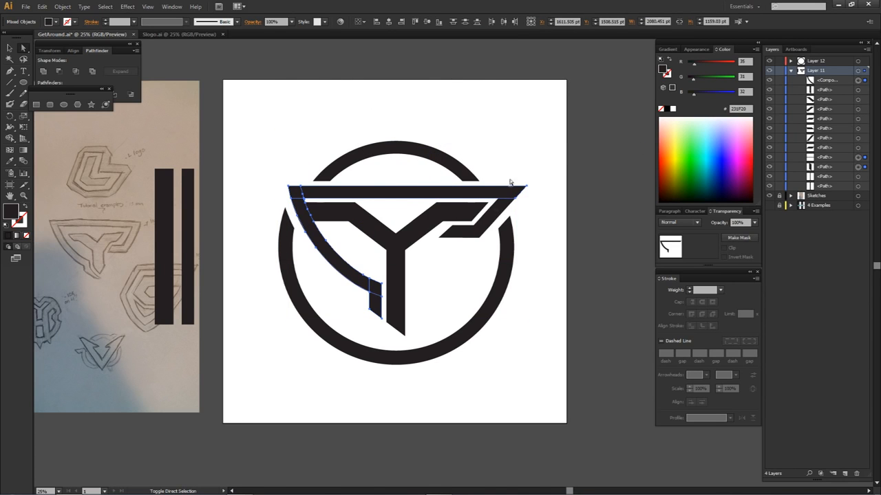
{"action": "key", "text": "ctrl+z"}
{"action": "key", "text": "ctrl+z"}
{"action": "left_click", "coordinate": [486, 217]}
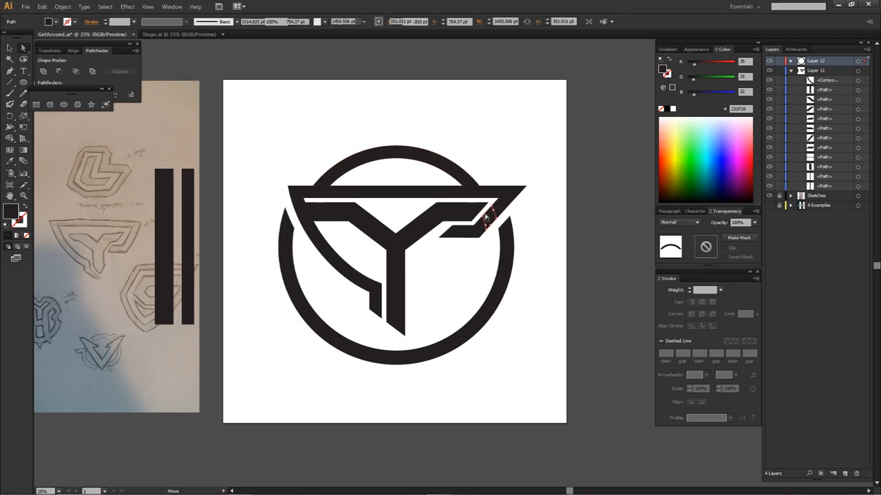
{"action": "key", "text": "Delete"}
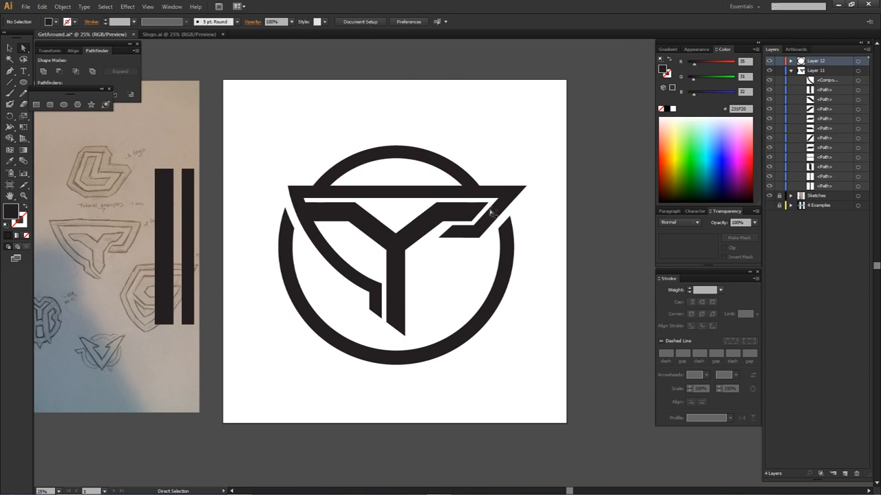
Unite the horizontal bar, curved outline, lower stub, slanted bar and its short foot into one outline shape.
{"action": "left_click", "coordinate": [487, 217]}
{"action": "left_click", "coordinate": [465, 231], "text": "shift"}
{"action": "left_click", "coordinate": [457, 192], "text": "shift"}
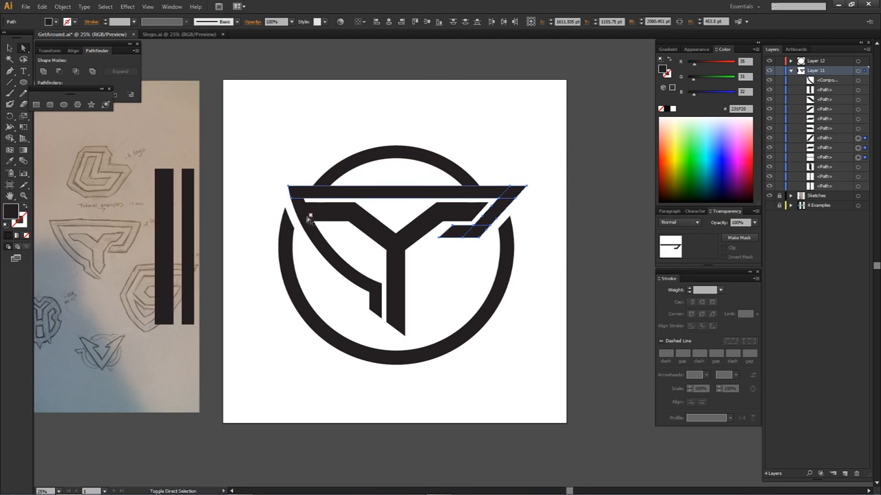
{"action": "left_click", "coordinate": [375, 302], "text": "shift"}
{"action": "left_click_drag", "start_coordinate": [360, 284], "coordinate": [423, 162]}
{"action": "key", "text": "ctrl+z"}
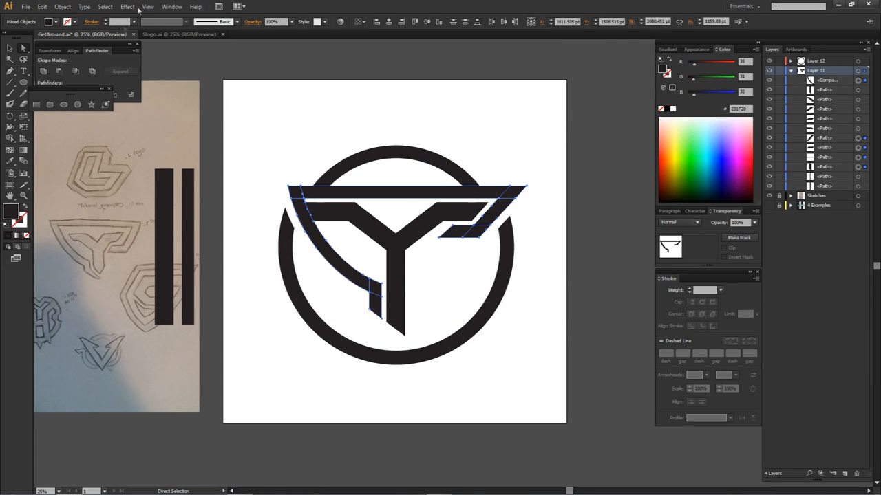
{"action": "left_click_drag", "start_coordinate": [103, 51], "coordinate": [142, 60]}
{"action": "left_click", "coordinate": [172, 7]}
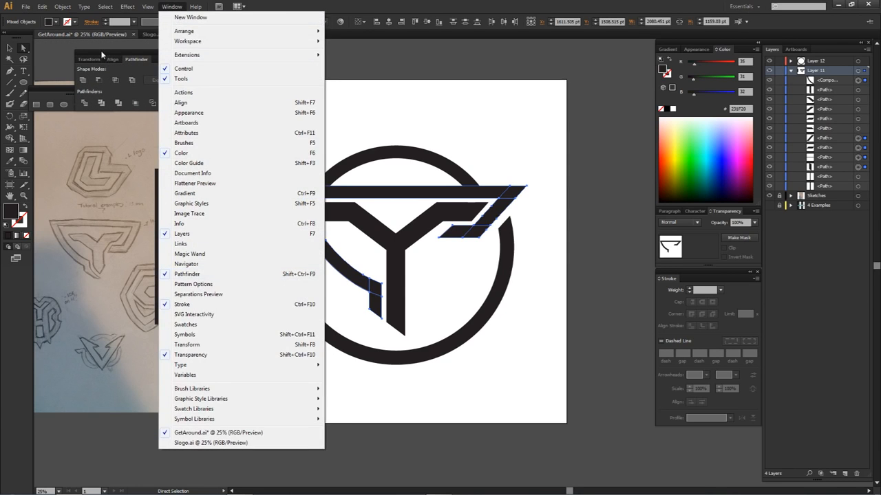
{"action": "left_click", "coordinate": [100, 50]}
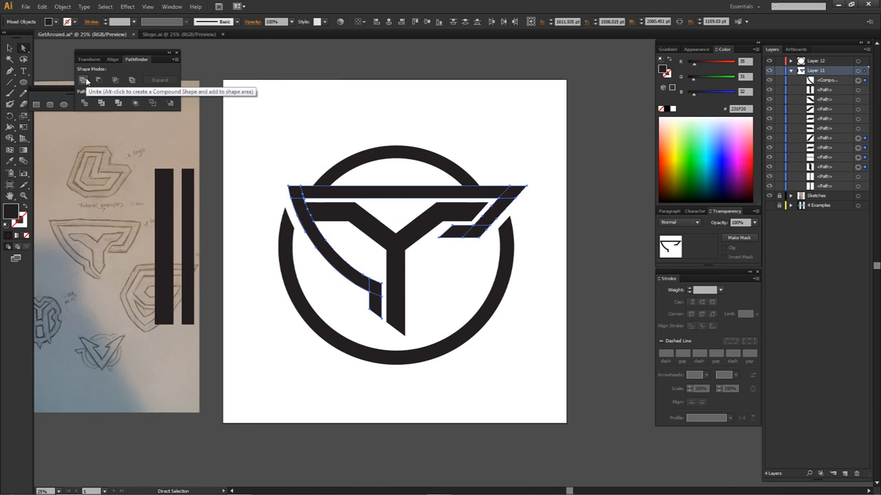
{"action": "left_click", "coordinate": [86, 82]}
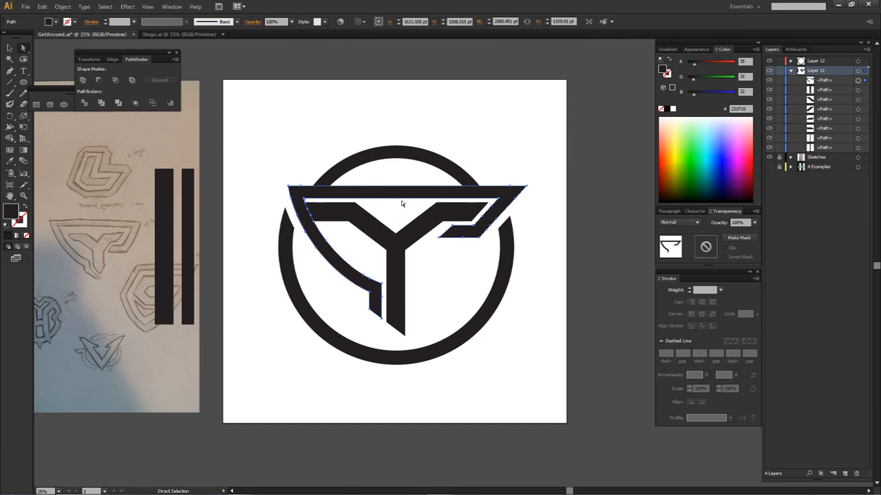
{"action": "left_click", "coordinate": [374, 176]}
{"action": "left_click_drag", "start_coordinate": [378, 191], "coordinate": [372, 103]}
{"action": "key", "text": "ctrl+z"}
{"action": "left_click_drag", "start_coordinate": [370, 193], "coordinate": [413, 78]}
{"action": "key", "text": "ctrl+z"}
{"action": "left_click_drag", "start_coordinate": [387, 191], "coordinate": [445, 81]}
{"action": "key", "text": "ctrl+z"}
{"action": "left_click", "coordinate": [395, 172]}
{"action": "key", "text": "a"}
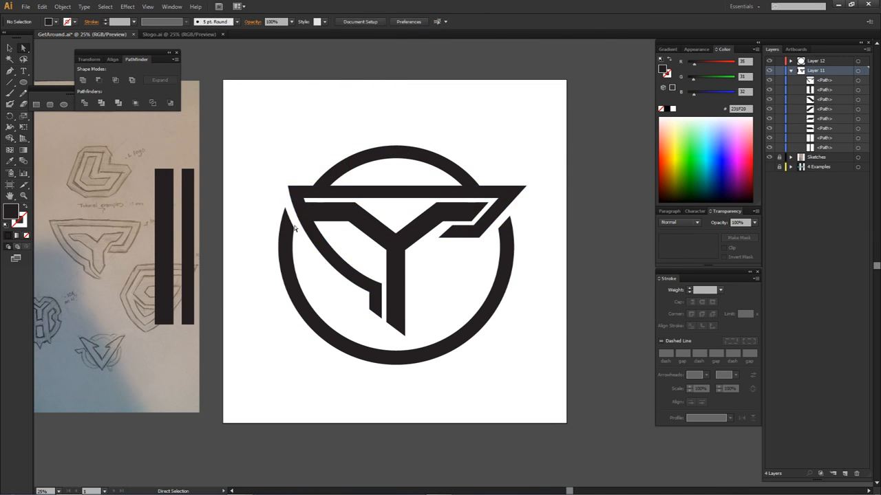
{"action": "left_click", "coordinate": [301, 227]}
{"action": "key", "text": "Delete"}
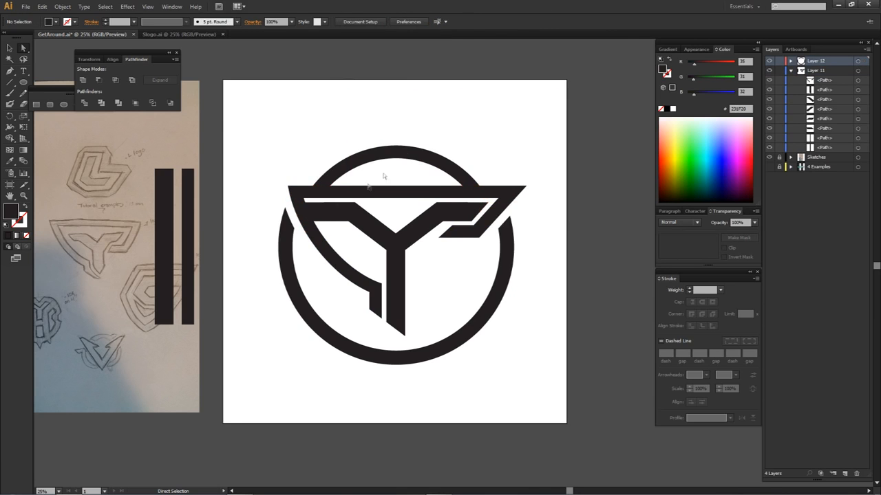
Raise the ring's top arc to leave an even gap above the Y's horizontal bar.
{"action": "left_click", "coordinate": [412, 146]}
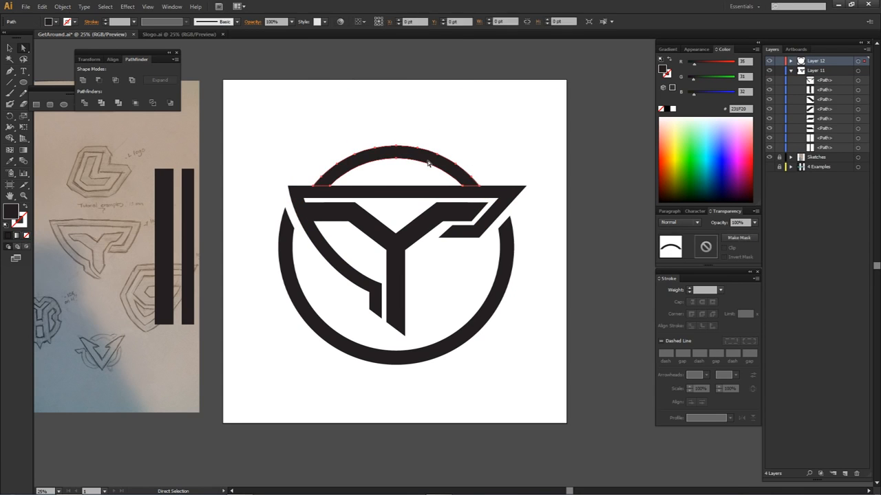
{"action": "key", "text": "ctrl+shift+a"}
{"action": "left_click_drag", "start_coordinate": [499, 151], "coordinate": [467, 161]}
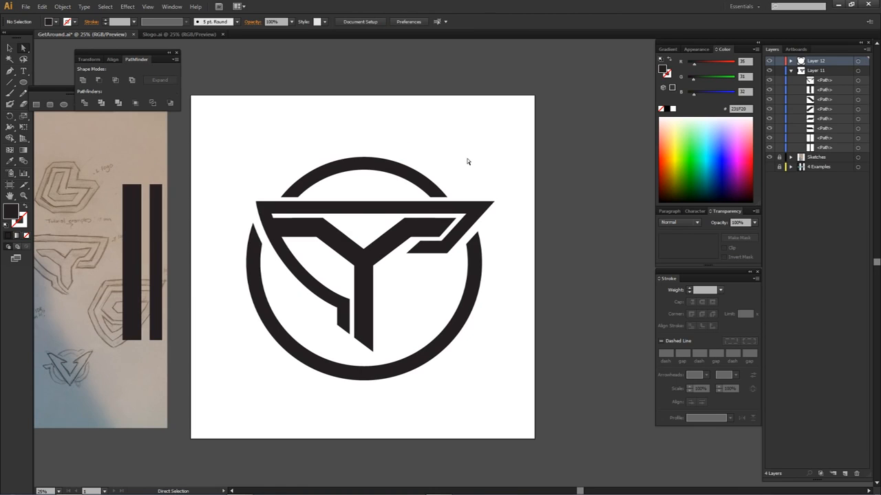
Unite the outline shape with the Y's arms, stem and inner pieces into a single path.
{"action": "left_click", "coordinate": [389, 214]}
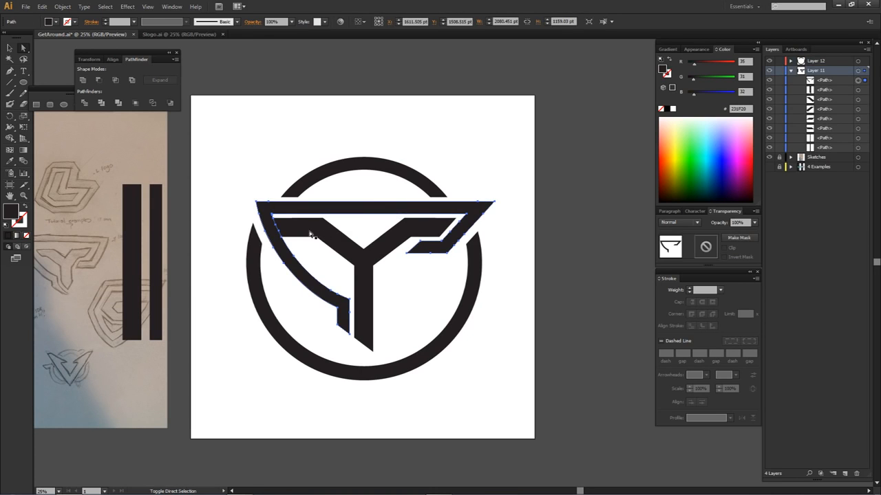
{"action": "left_click", "coordinate": [289, 231]}
{"action": "left_click", "coordinate": [360, 289], "text": "shift"}
{"action": "left_click", "coordinate": [387, 244], "text": "shift"}
{"action": "left_click", "coordinate": [436, 234], "text": "shift"}
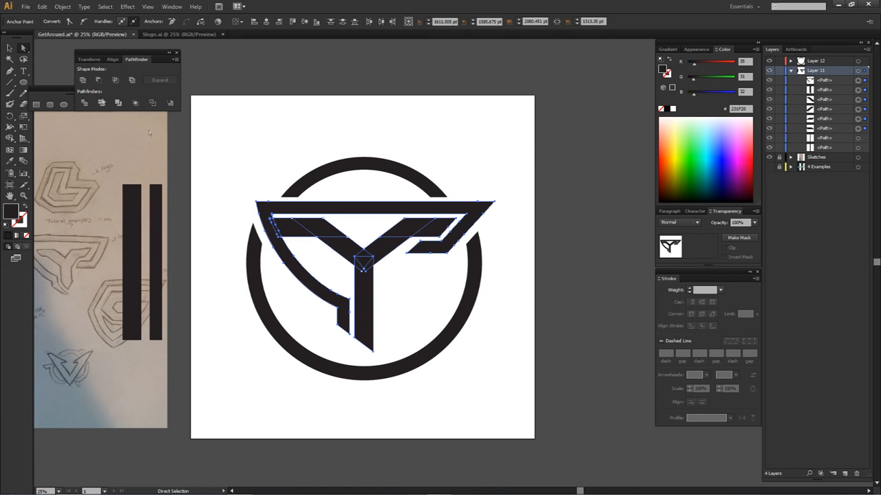
{"action": "left_click", "coordinate": [84, 81]}
{"action": "left_click_drag", "start_coordinate": [382, 247], "coordinate": [415, 120]}
{"action": "key", "text": "ctrl+z"}
{"action": "left_click", "coordinate": [432, 198]}
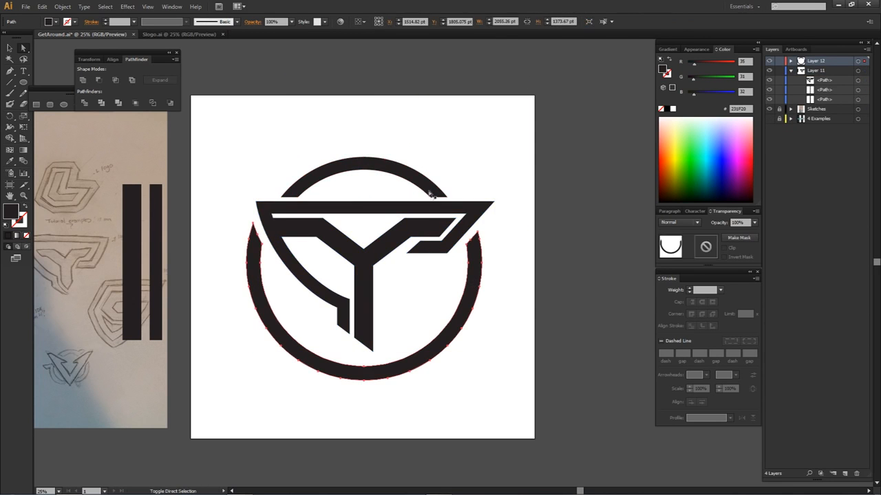
Set the united Y mark's fill to the blue-grey colour 8EA4AD.
{"action": "left_click", "coordinate": [410, 234]}
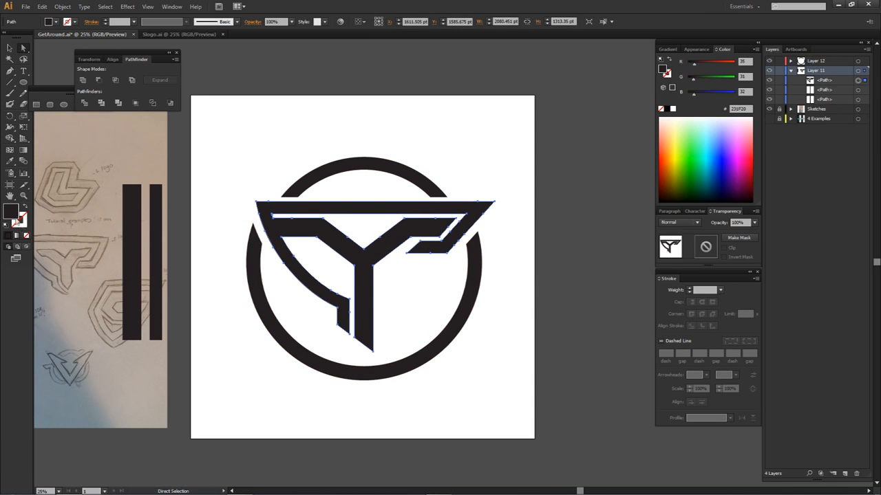
{"action": "double_click", "coordinate": [12, 214]}
{"action": "mouse_move", "coordinate": [525, 179]}
{"action": "left_mouse_down"}
{"action": "mouse_move", "coordinate": [531, 150]}
{"action": "mouse_move", "coordinate": [534, 163]}
{"action": "left_mouse_up"}
{"action": "left_click_drag", "start_coordinate": [647, 189], "coordinate": [646, 179]}
{"action": "left_click", "coordinate": [539, 183]}
{"action": "left_click_drag", "start_coordinate": [540, 184], "coordinate": [542, 177]}
{"action": "left_click_drag", "start_coordinate": [646, 180], "coordinate": [647, 175]}
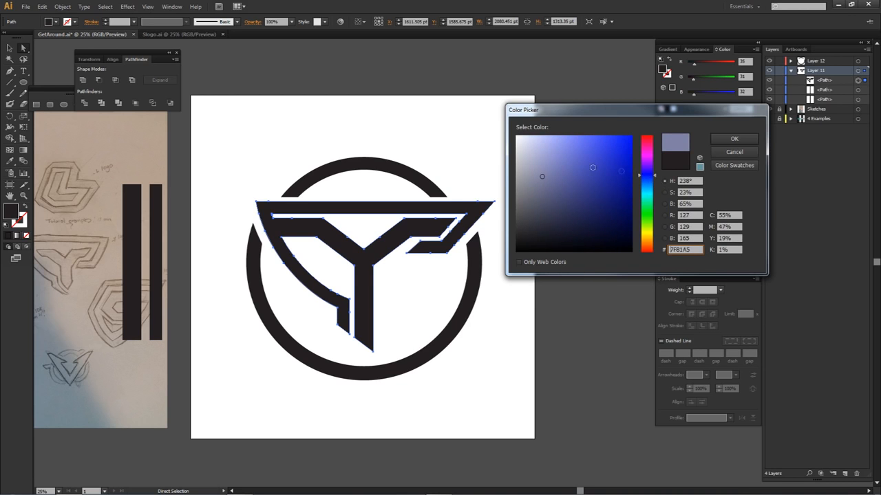
{"action": "left_click", "coordinate": [647, 187]}
{"action": "left_click", "coordinate": [536, 173]}
{"action": "left_click", "coordinate": [734, 138]}
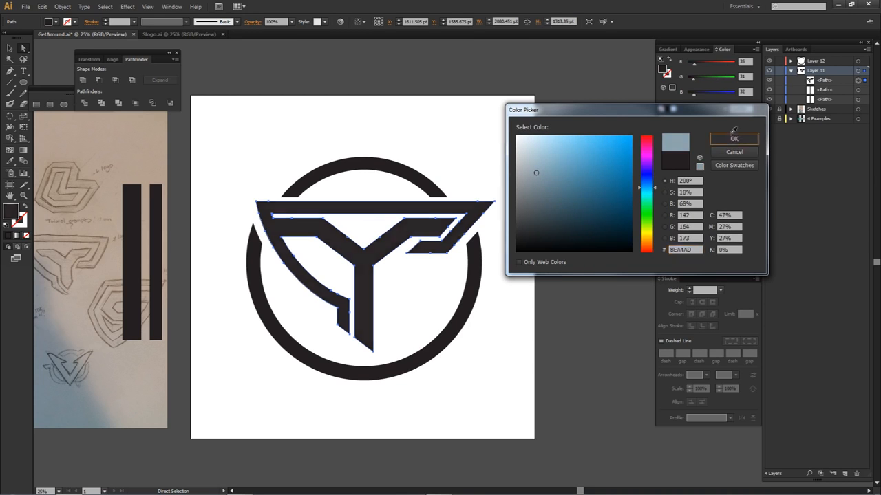
Set the split ring's fill to the pinkish-red colour E53366.
{"action": "left_click", "coordinate": [492, 174]}
{"action": "left_click", "coordinate": [410, 170]}
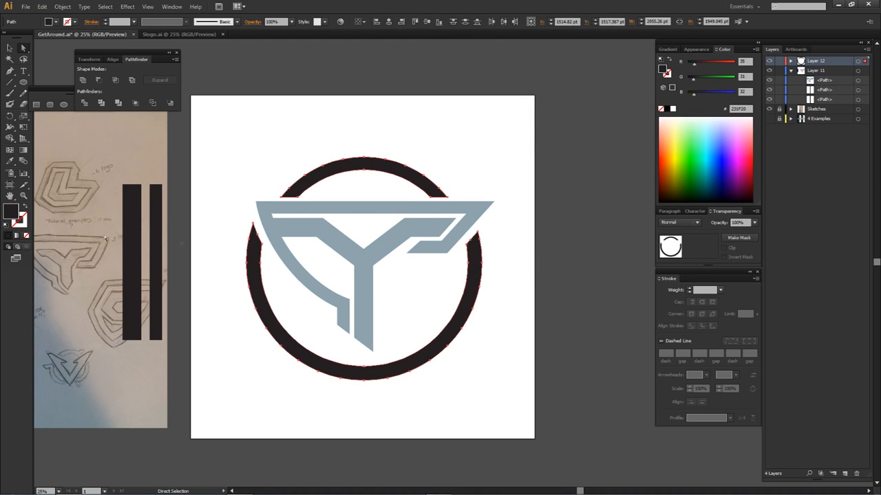
{"action": "double_click", "coordinate": [10, 211]}
{"action": "left_click", "coordinate": [582, 161]}
{"action": "left_click", "coordinate": [606, 147]}
{"action": "left_click", "coordinate": [735, 139]}
{"action": "left_click", "coordinate": [481, 129]}
{"action": "left_click_drag", "start_coordinate": [469, 179], "coordinate": [485, 208]}
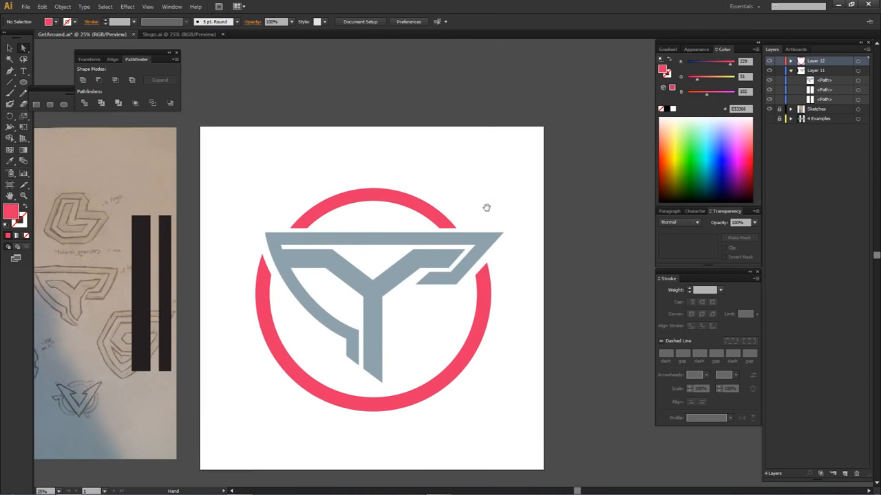
Create a new layer and nest Layer 11 and Layer 12 inside it.
{"action": "left_click", "coordinate": [790, 71]}
{"action": "left_click", "coordinate": [844, 474]}
{"action": "left_click", "coordinate": [815, 72]}
{"action": "left_click", "coordinate": [816, 81], "text": "shift"}
{"action": "left_click_drag", "start_coordinate": [820, 75], "coordinate": [812, 62]}
Shrink the whole logo around its centre to about a third of its size to preview it small.
{"action": "left_click_drag", "start_coordinate": [209, 161], "coordinate": [490, 329]}
{"action": "scroll", "coordinate": [519, 418], "scroll_direction": "down", "scroll_amount": 1}
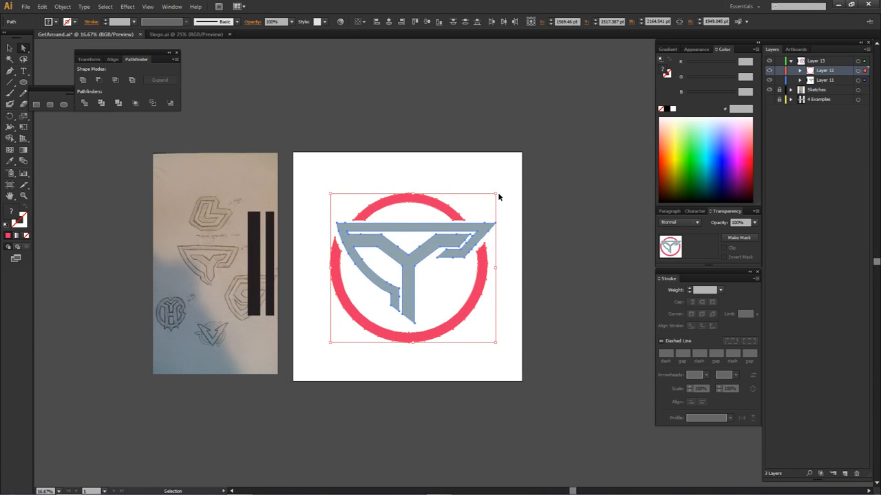
{"action": "left_click_drag", "start_coordinate": [496, 194], "coordinate": [602, 110]}
{"action": "left_click", "coordinate": [428, 253]}
{"action": "left_click", "coordinate": [512, 238]}
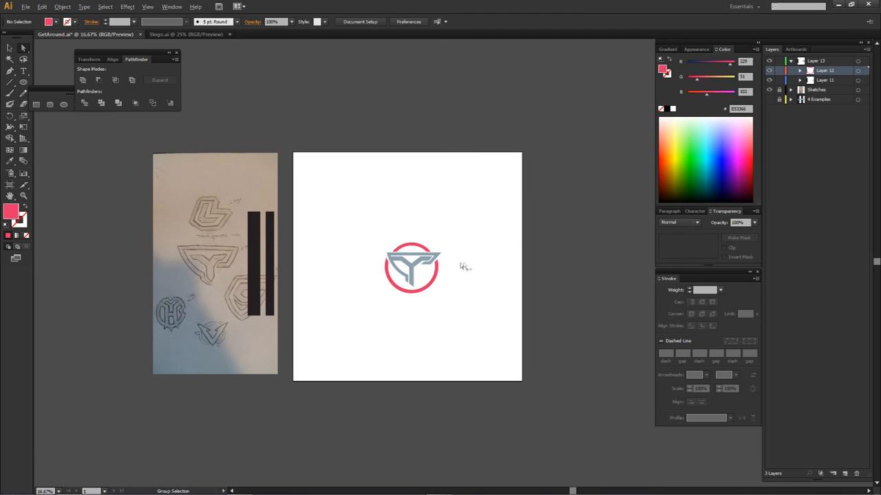
{"action": "scroll", "coordinate": [462, 264], "scroll_direction": "up", "scroll_amount": 3}
{"action": "scroll", "coordinate": [386, 279], "scroll_direction": "down", "scroll_amount": 3}
{"action": "left_click_drag", "start_coordinate": [371, 325], "coordinate": [388, 318]}
Scale the whole logo down around its centre until the Y mark is about 1404 pt wide.
{"action": "left_click_drag", "start_coordinate": [350, 243], "coordinate": [428, 341]}
{"action": "left_click_drag", "start_coordinate": [415, 257], "coordinate": [474, 225]}
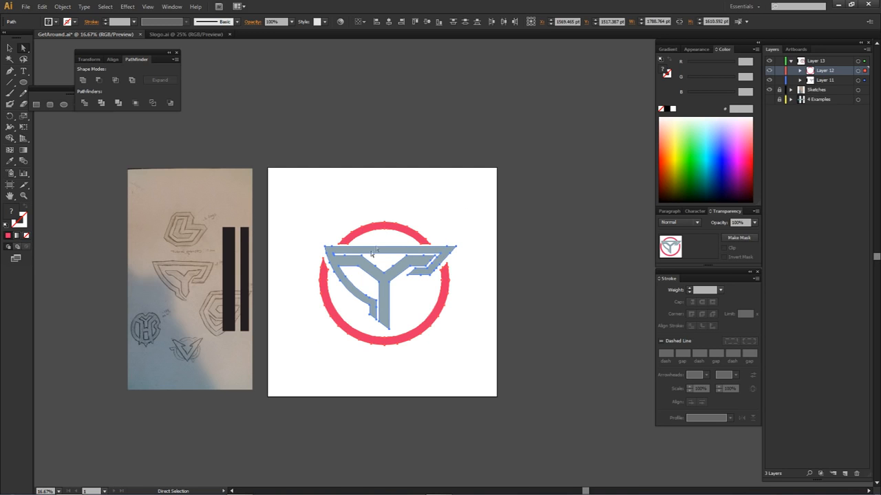
{"action": "key", "text": "ctrl+plus"}
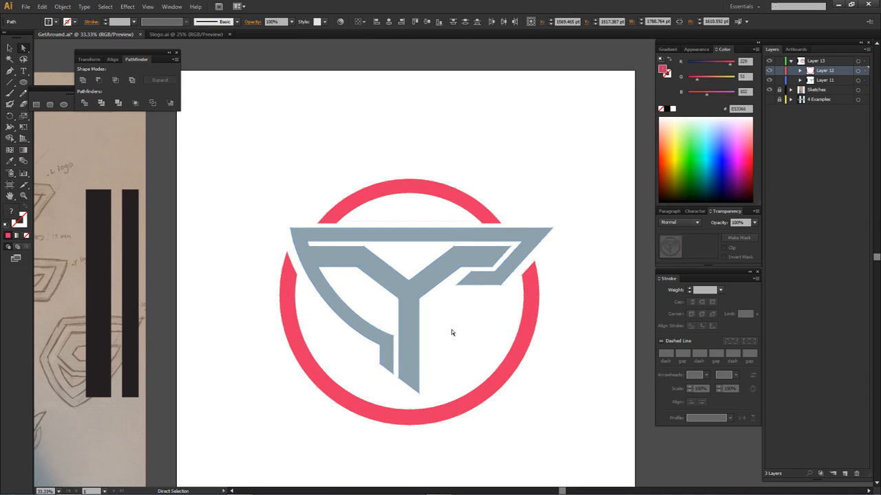
{"action": "left_click", "coordinate": [435, 296]}
{"action": "key", "text": "ctrl+minus"}
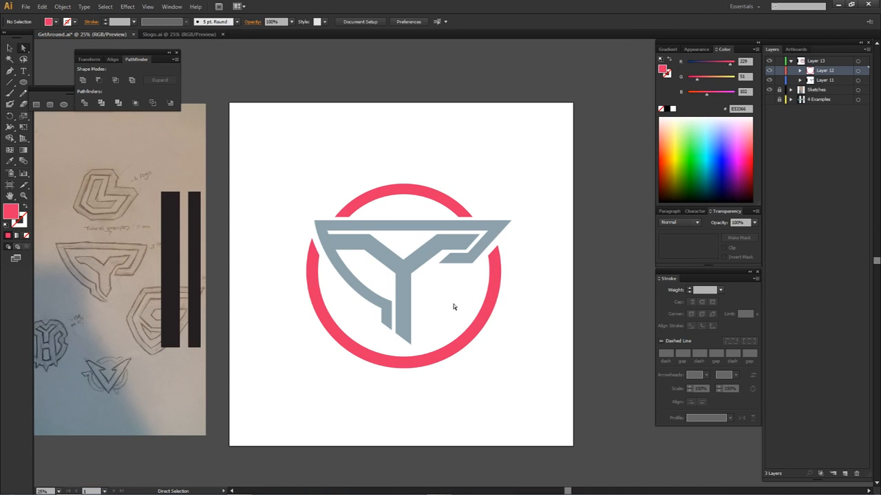
{"action": "left_click_drag", "start_coordinate": [269, 161], "coordinate": [520, 386]}
{"action": "left_click_drag", "start_coordinate": [515, 181], "coordinate": [493, 196]}
{"action": "left_click", "coordinate": [501, 189]}
{"action": "left_click_drag", "start_coordinate": [494, 228], "coordinate": [511, 226]}
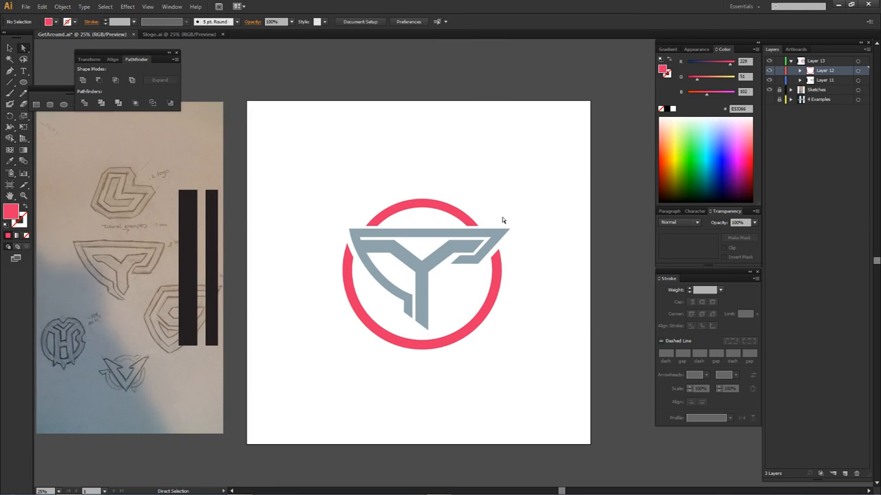
Lower the bottom ends of the Y's stem and adjacent stub slightly towards the ring.
{"action": "left_click_drag", "start_coordinate": [397, 311], "coordinate": [428, 333]}
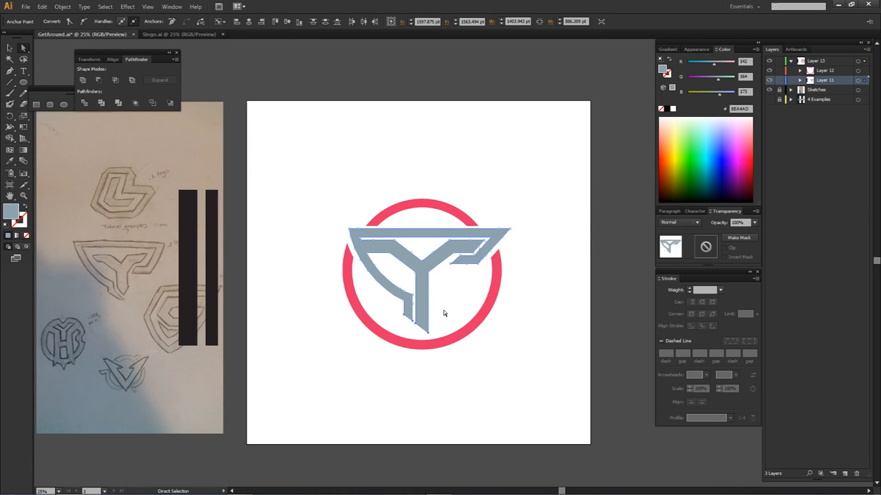
{"action": "left_click", "coordinate": [447, 313]}
{"action": "left_click_drag", "start_coordinate": [472, 309], "coordinate": [437, 279]}
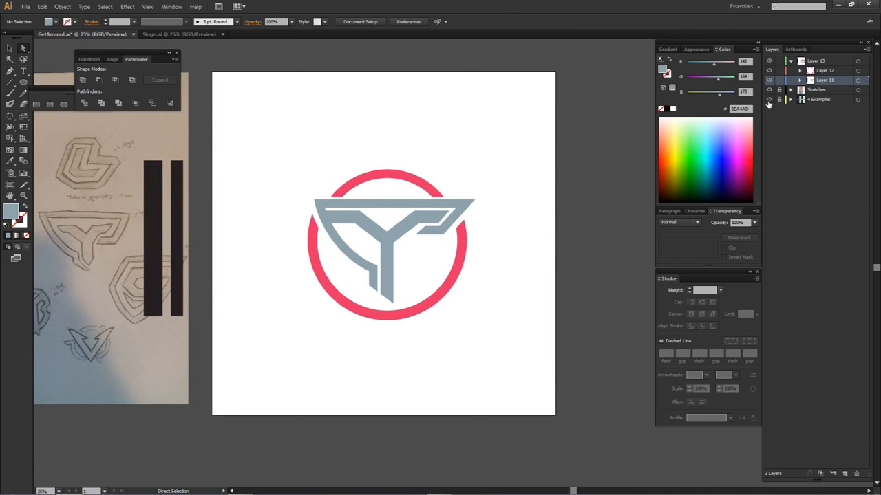
Show the 4 Examples layer, shrink the finished Y logo and place it below the example Y logo.
{"action": "left_click", "coordinate": [768, 100]}
{"action": "left_click_drag", "start_coordinate": [316, 194], "coordinate": [503, 357]}
{"action": "left_click_drag", "start_coordinate": [401, 229], "coordinate": [516, 173]}
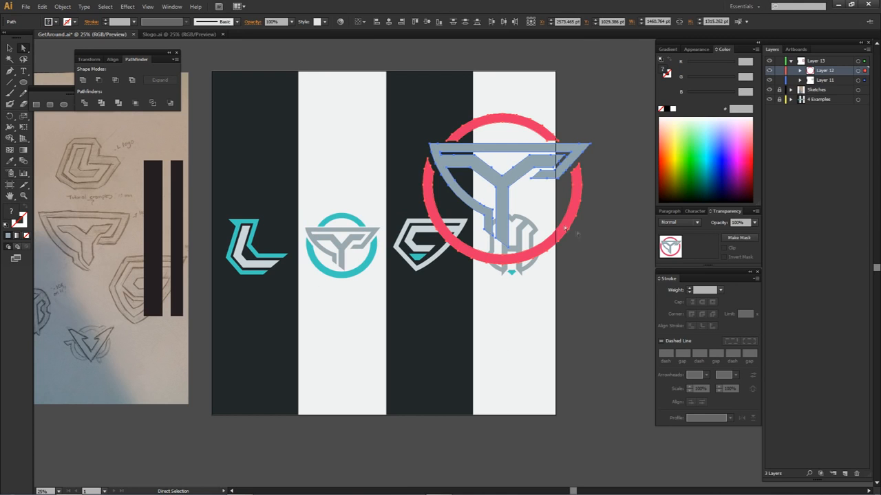
{"action": "left_click", "coordinate": [474, 131]}
{"action": "left_click_drag", "start_coordinate": [416, 106], "coordinate": [601, 290]}
{"action": "left_click_drag", "start_coordinate": [514, 167], "coordinate": [361, 368]}
{"action": "left_click_drag", "start_coordinate": [438, 314], "coordinate": [344, 317]}
{"action": "left_click", "coordinate": [406, 349]}
{"action": "key", "text": "space"}
{"action": "left_click_drag", "start_coordinate": [406, 349], "coordinate": [382, 363]}
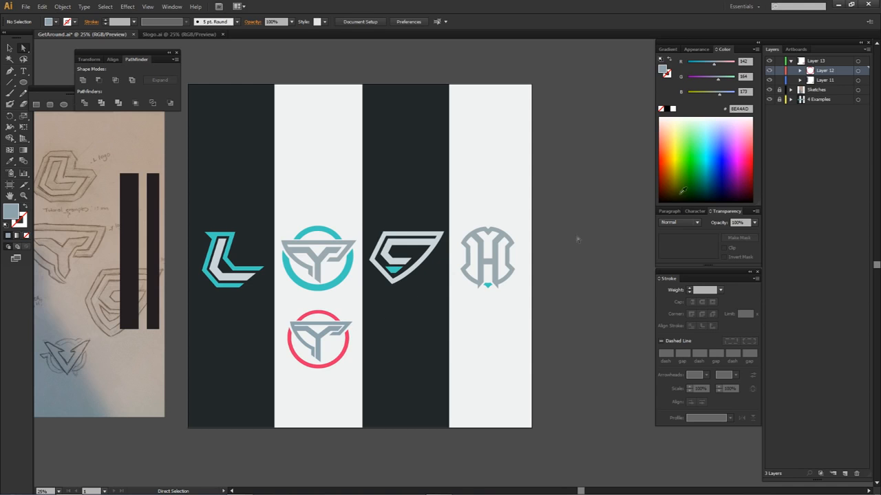
Collapse, lock and hide Layer 13, and hide the Sketches and 4 Examples layers.
{"action": "left_click", "coordinate": [791, 61]}
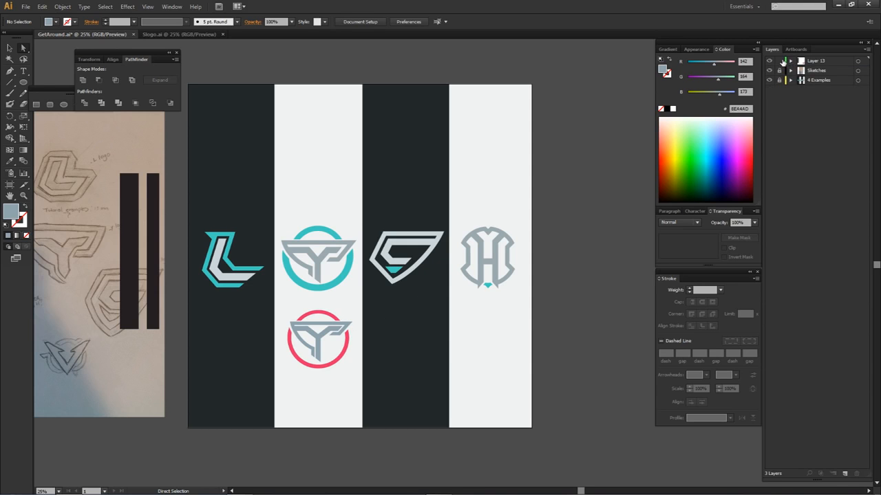
{"action": "left_click", "coordinate": [770, 61]}
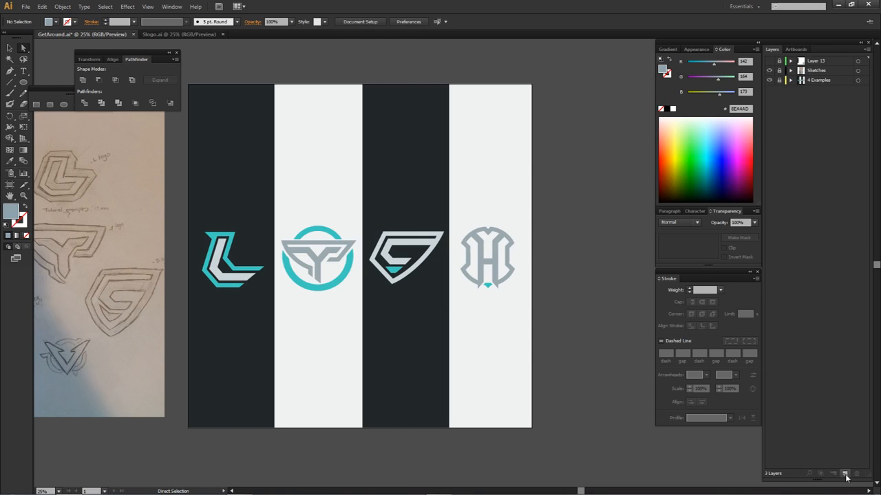
{"action": "left_click", "coordinate": [769, 71]}
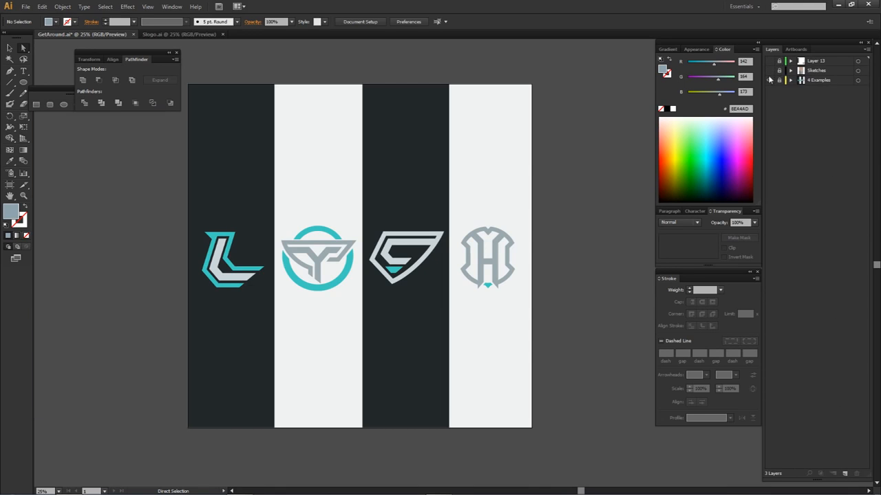
{"action": "left_click", "coordinate": [769, 80]}
Create a new layer above Layer 13 and draw a vertical bar about 180 by 1460 pt beside the artboard.
{"action": "left_click", "coordinate": [813, 63]}
{"action": "left_click", "coordinate": [844, 473]}
{"action": "key", "text": "ctrl+y"}
{"action": "key", "text": "m"}
{"action": "left_click_drag", "start_coordinate": [154, 342], "coordinate": [161, 348]}
{"action": "key", "text": "a"}
Duplicate the vertical bar twice onto the artboard as the two parallel uprights of an H.
{"action": "left_click", "coordinate": [164, 291]}
{"action": "left_click", "coordinate": [153, 293], "text": "ctrl"}
{"action": "left_click_drag", "start_coordinate": [161, 264], "coordinate": [400, 272]}
{"action": "left_click", "coordinate": [165, 266]}
{"action": "left_click", "coordinate": [448, 261]}
Duplicate the bar again, rotate it to horizontal and place it across the middle of both uprights.
{"action": "left_click_drag", "start_coordinate": [151, 230], "coordinate": [246, 230]}
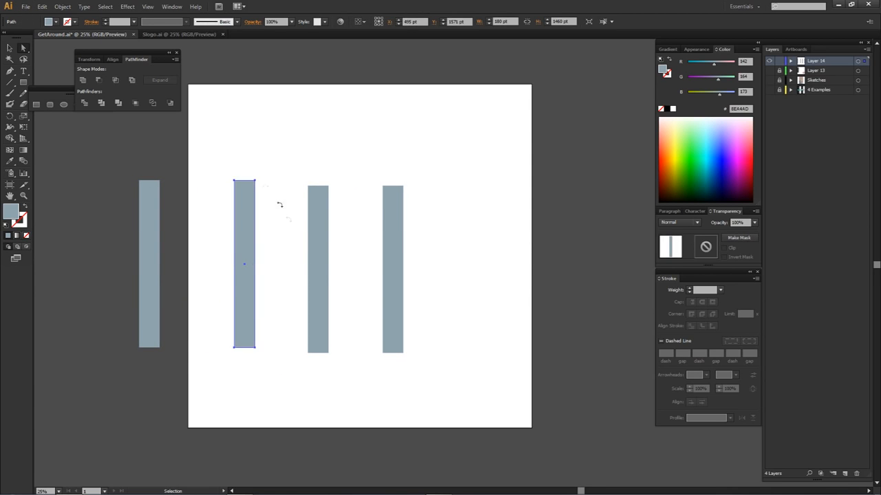
{"action": "left_click_drag", "start_coordinate": [279, 204], "coordinate": [303, 298]}
{"action": "left_click_drag", "start_coordinate": [267, 271], "coordinate": [387, 271]}
Trim the crossbar's overhanging ends outside both uprights with the Shape Builder.
{"action": "left_click", "coordinate": [324, 243], "text": "shift"}
{"action": "left_click", "coordinate": [396, 246], "text": "shift"}
{"action": "key", "text": "shift+m"}
{"action": "left_click", "coordinate": [417, 264], "text": "alt"}
{"action": "left_click", "coordinate": [293, 259], "text": "alt"}
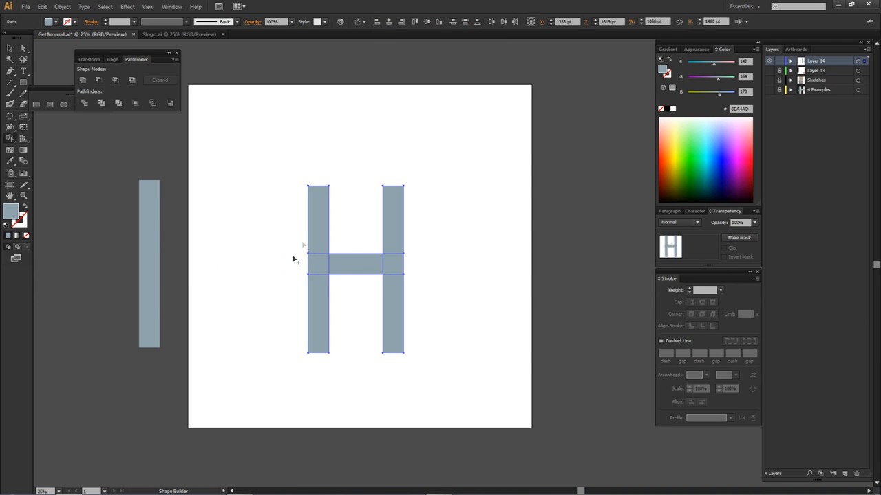
{"action": "key", "text": "a"}
{"action": "left_click", "coordinate": [452, 224]}
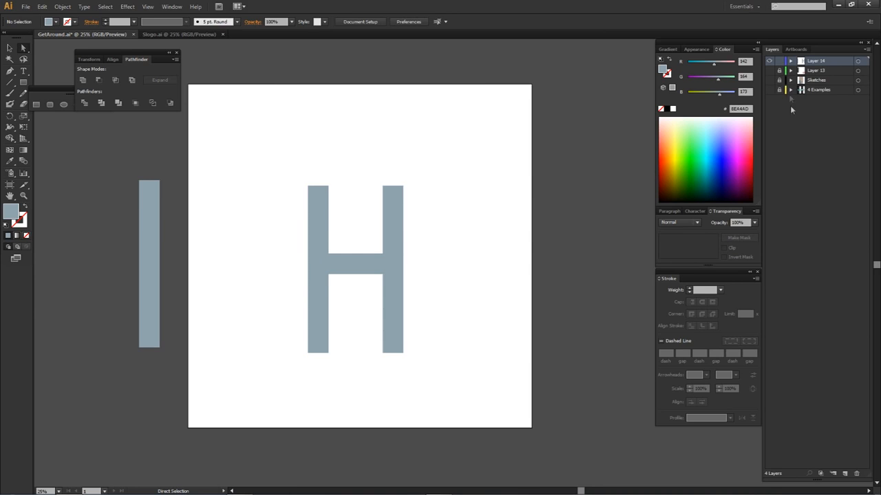
Shorten the H's uprights at both ends to about 1004 pt tall and reposition the letter slightly lower.
{"action": "left_click", "coordinate": [770, 90]}
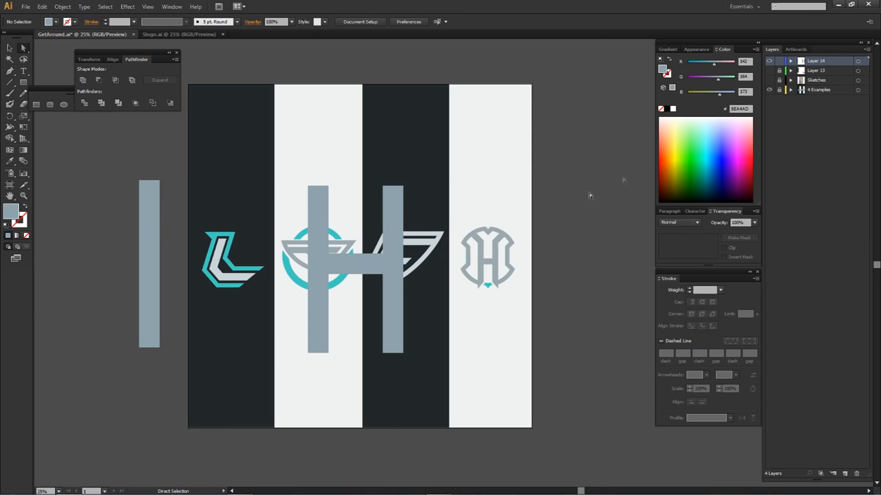
{"action": "left_click", "coordinate": [770, 90]}
{"action": "left_click_drag", "start_coordinate": [251, 156], "coordinate": [403, 208]}
{"action": "left_click_drag", "start_coordinate": [403, 353], "coordinate": [405, 323]}
{"action": "left_click_drag", "start_coordinate": [242, 184], "coordinate": [456, 370]}
{"action": "left_click_drag", "start_coordinate": [395, 259], "coordinate": [397, 269]}
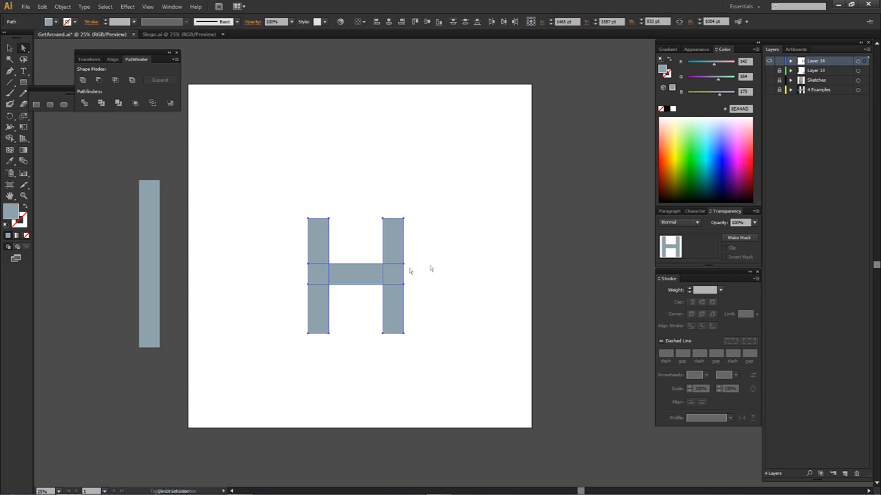
{"action": "left_click", "coordinate": [409, 272]}
Duplicate the spare bar, rotate it 45° and attach it to the top of the H's right upright.
{"action": "left_click_drag", "start_coordinate": [160, 231], "coordinate": [256, 230]}
{"action": "left_click_drag", "start_coordinate": [262, 179], "coordinate": [318, 210]}
{"action": "key", "text": "a"}
{"action": "left_click_drag", "start_coordinate": [183, 317], "coordinate": [332, 205]}
Reflect the second diagonal bar across the vertical axis and align it to the top of the left upright.
{"action": "left_click", "coordinate": [430, 232]}
{"action": "right_click", "coordinate": [331, 208]}
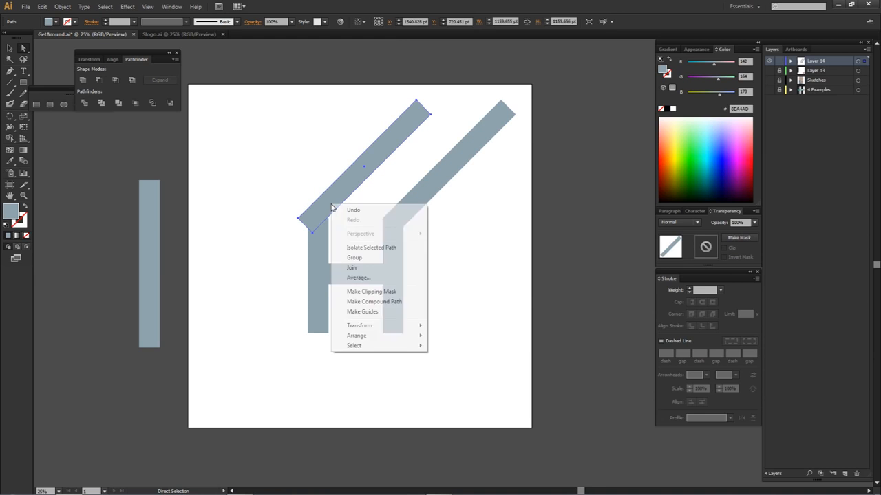
{"action": "mouse_move", "coordinate": [370, 329]}
{"action": "left_click", "coordinate": [455, 363]}
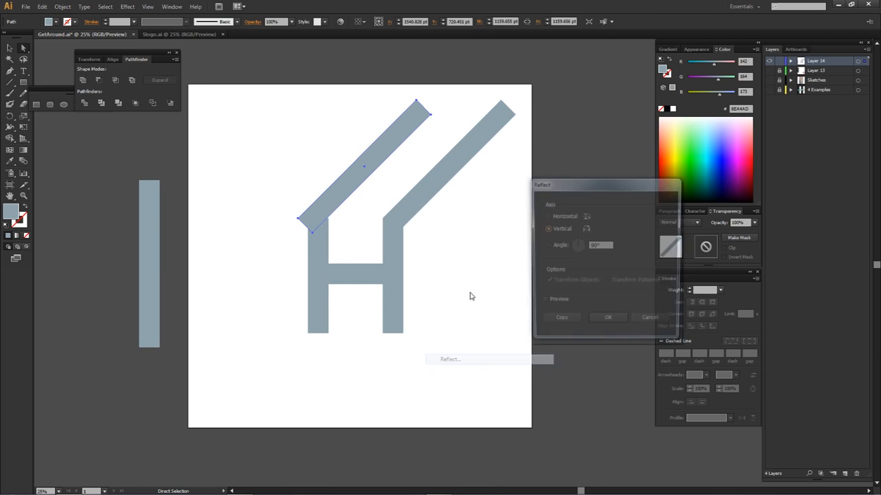
{"action": "left_click", "coordinate": [608, 322]}
{"action": "left_click_drag", "start_coordinate": [431, 221], "coordinate": [328, 220]}
{"action": "left_click", "coordinate": [347, 202]}
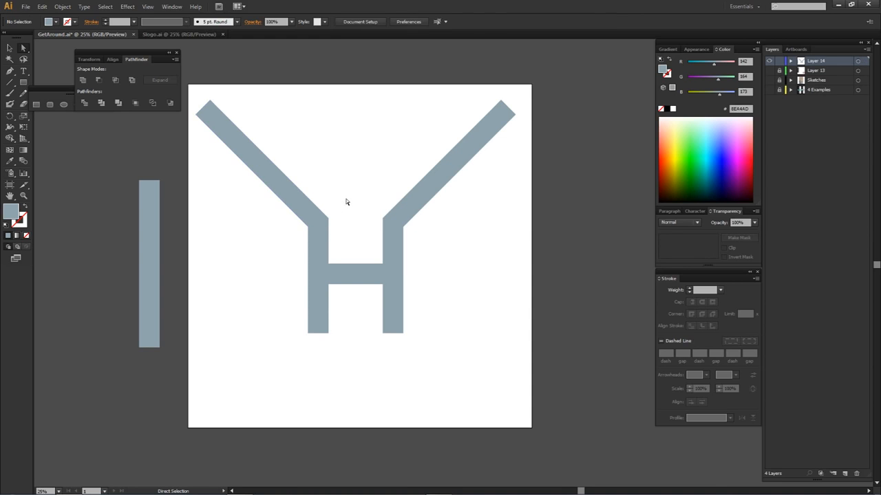
Move the H's left upright and diagonal arm inward to narrow the gap between the uprights.
{"action": "left_click_drag", "start_coordinate": [186, 82], "coordinate": [346, 351]}
{"action": "left_click_drag", "start_coordinate": [328, 220], "coordinate": [357, 246]}
{"action": "left_click", "coordinate": [361, 217]}
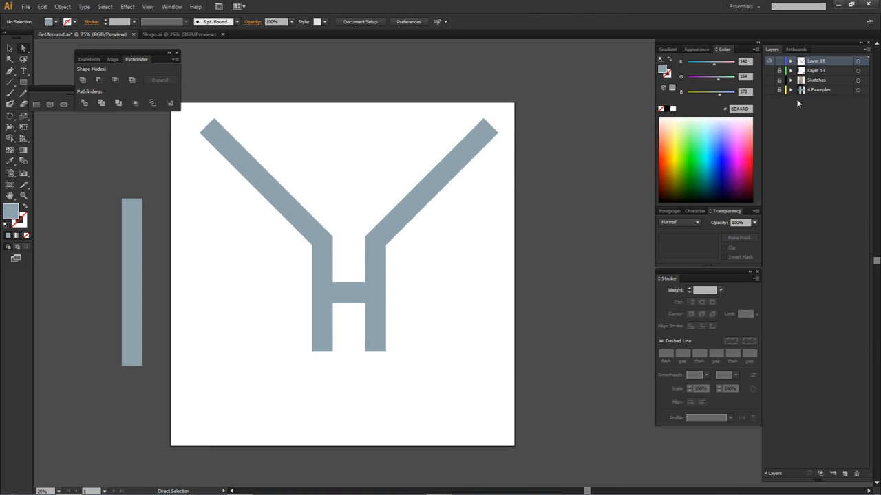
Pull the outer bottom corners of both H legs down to give them mirrored slanted ends.
{"action": "left_click_drag", "start_coordinate": [313, 353], "coordinate": [312, 372]}
{"action": "left_click_drag", "start_coordinate": [386, 352], "coordinate": [385, 373]}
{"action": "left_click", "coordinate": [369, 377]}
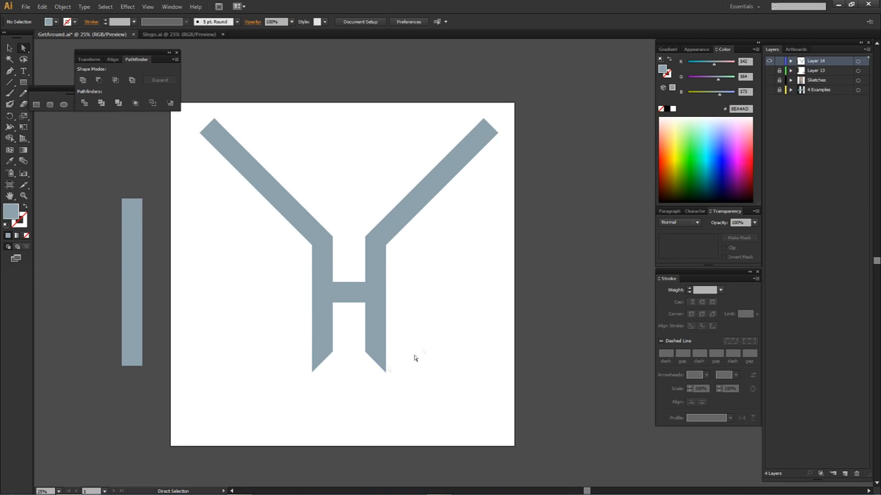
Compare the H with the Sketches layer, Layer 13 and the 4 Examples layer, leaving only the examples shown.
{"action": "left_click_drag", "start_coordinate": [453, 307], "coordinate": [449, 319]}
{"action": "left_click_drag", "start_coordinate": [496, 275], "coordinate": [463, 255]}
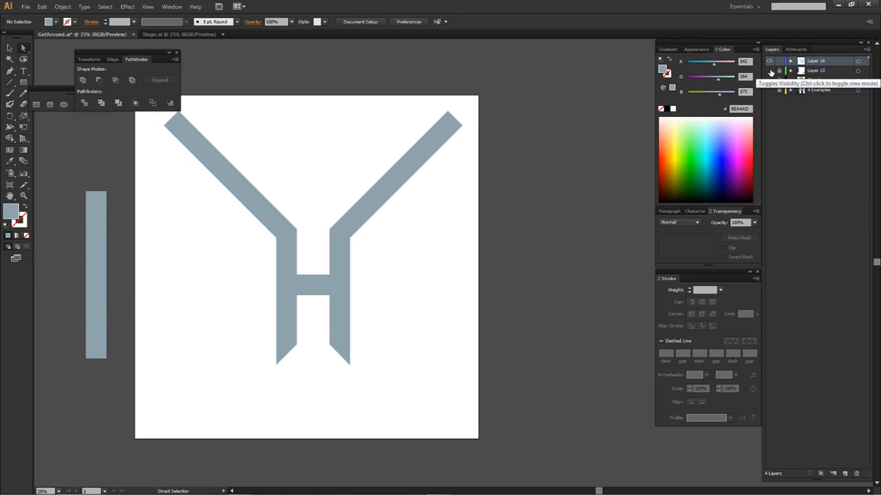
{"action": "left_click", "coordinate": [769, 80]}
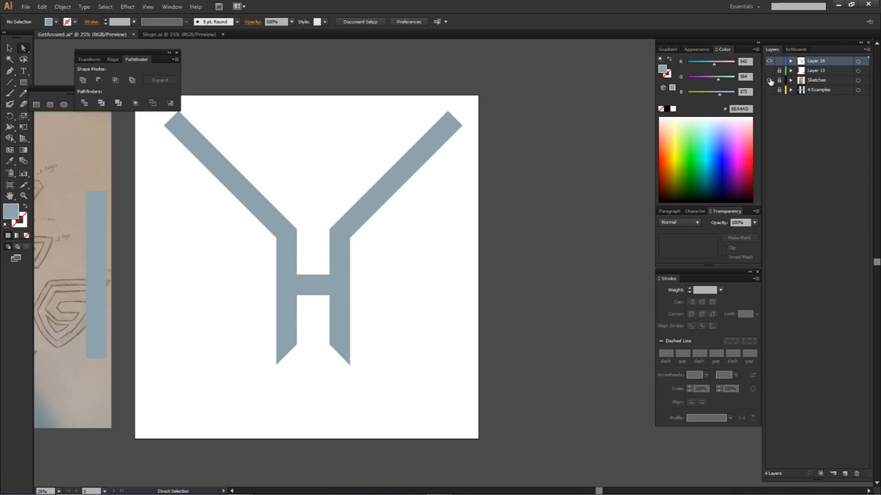
{"action": "left_click_drag", "start_coordinate": [363, 215], "coordinate": [508, 193]}
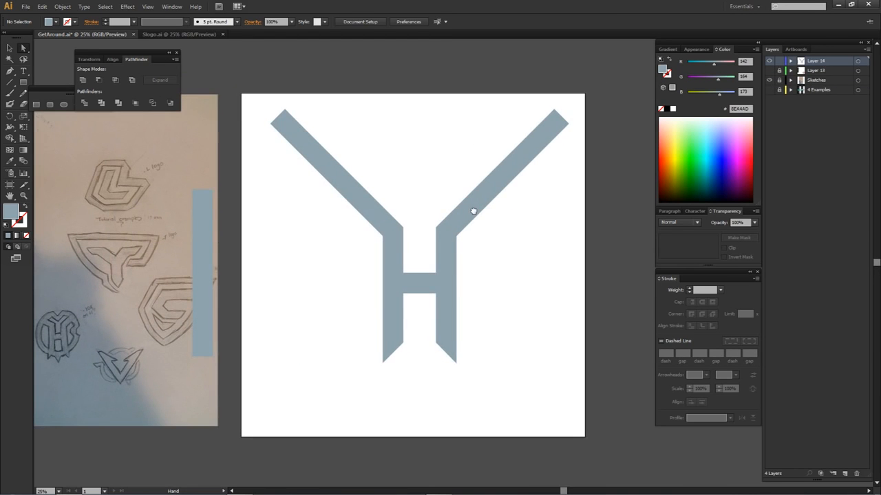
{"action": "left_click", "coordinate": [768, 80]}
{"action": "left_click", "coordinate": [769, 70]}
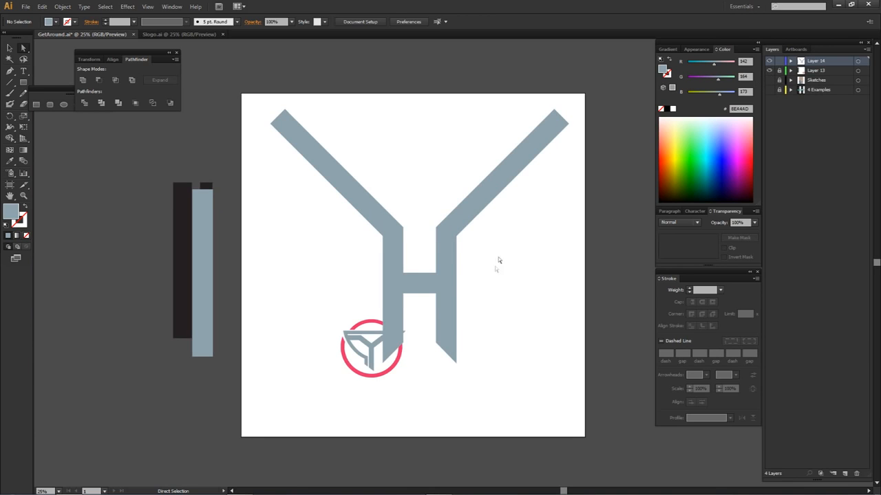
{"action": "left_click", "coordinate": [769, 70]}
{"action": "left_click", "coordinate": [769, 90]}
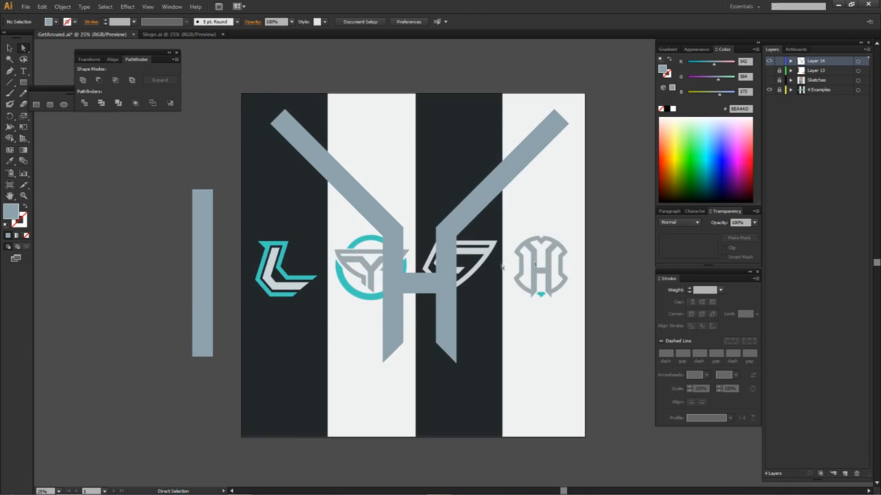
Create a new layer above Layer 13 and draw a circle about 1544 pt in diameter centred on the H's crossbar.
{"action": "left_click", "coordinate": [820, 73]}
{"action": "key", "text": "l"}
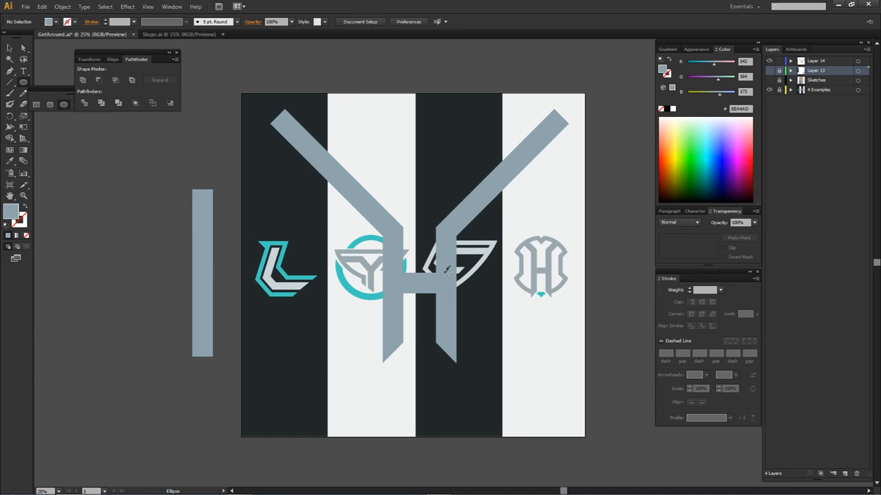
{"action": "left_click", "coordinate": [845, 474]}
{"action": "left_click_drag", "start_coordinate": [418, 281], "coordinate": [469, 370]}
{"action": "key", "text": "a"}
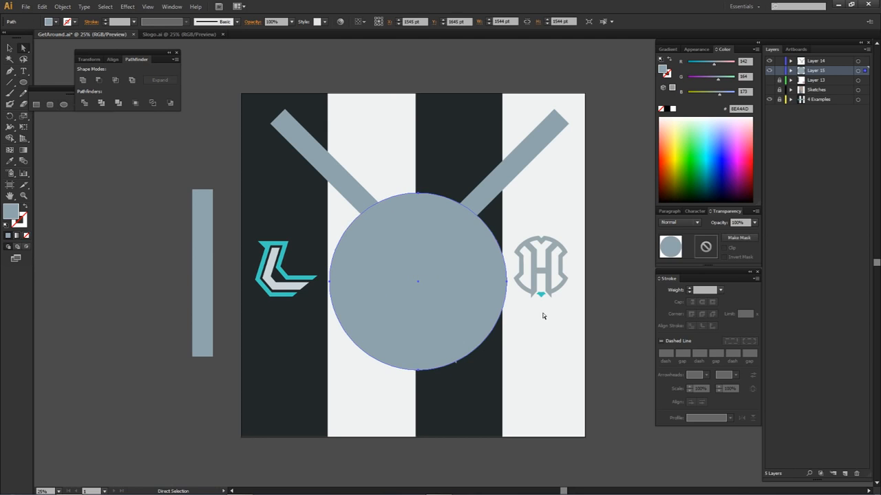
Turn the filled circle around the H into an unfilled ring with a 130 pt stroke aligned to the inside.
{"action": "left_click", "coordinate": [356, 259]}
{"action": "left_click", "coordinate": [27, 235]}
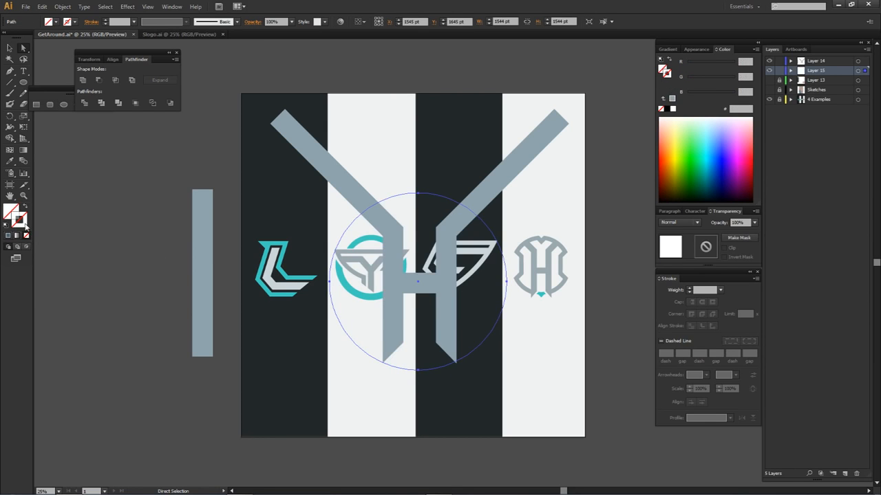
{"action": "left_click", "coordinate": [9, 236]}
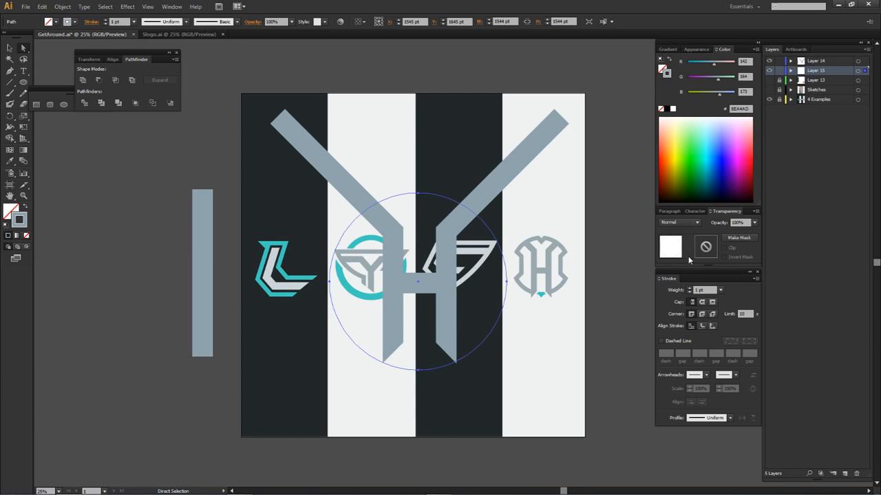
{"action": "left_click", "coordinate": [690, 289]}
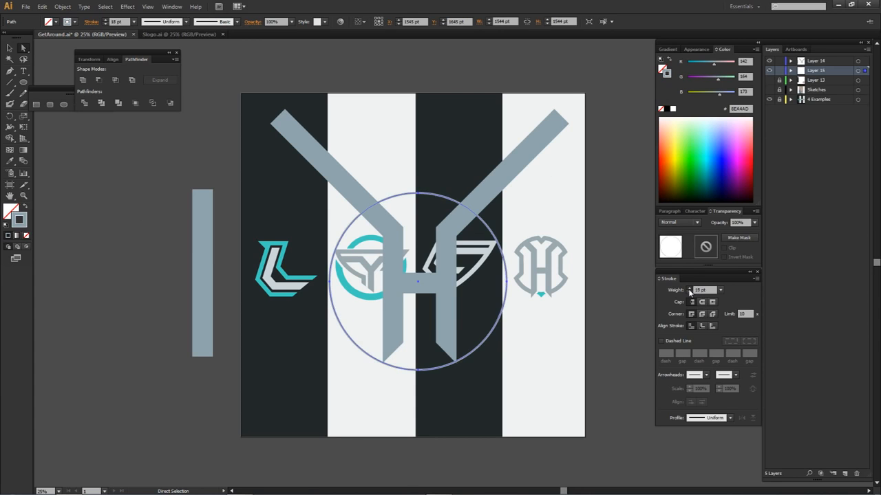
{"action": "left_click", "coordinate": [702, 326]}
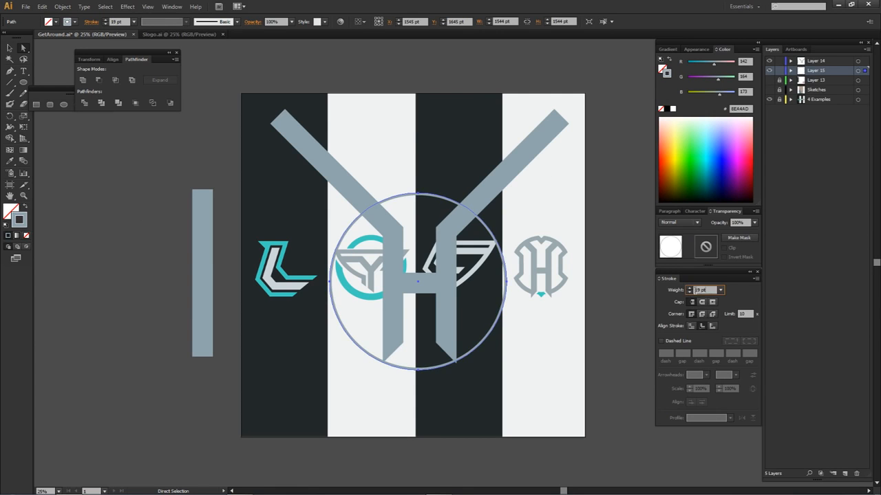
{"action": "type", "text": "90"}
{"action": "key", "text": "Return"}
{"action": "left_click", "coordinate": [686, 287]}
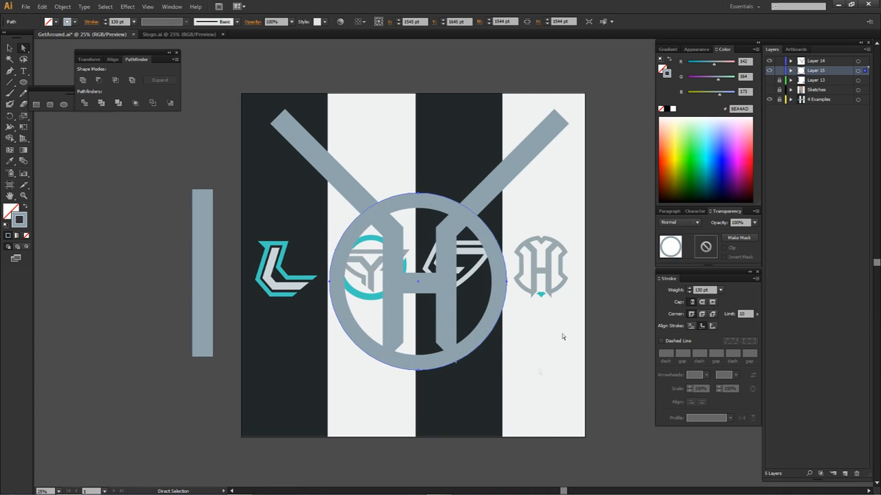
{"action": "left_click", "coordinate": [500, 377]}
Extend the slanted bottom ends of both H legs downward so they project past the ring's lower edge.
{"action": "left_click", "coordinate": [383, 363]}
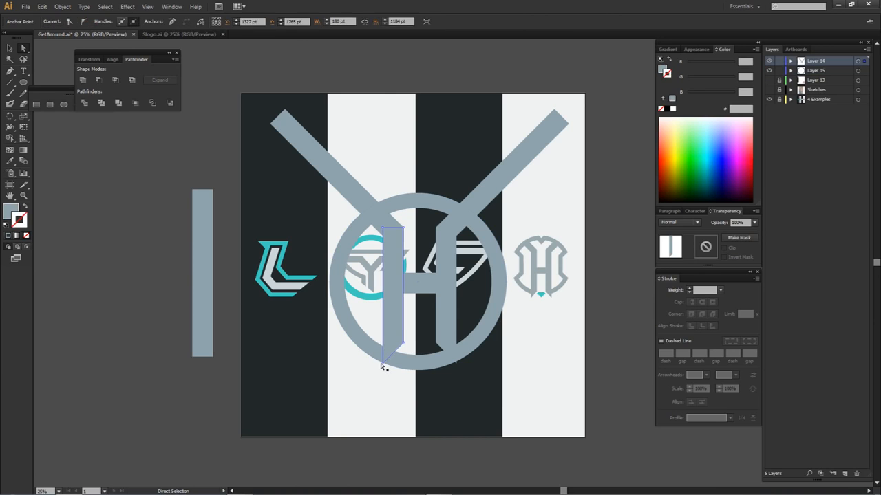
{"action": "left_click", "coordinate": [381, 365]}
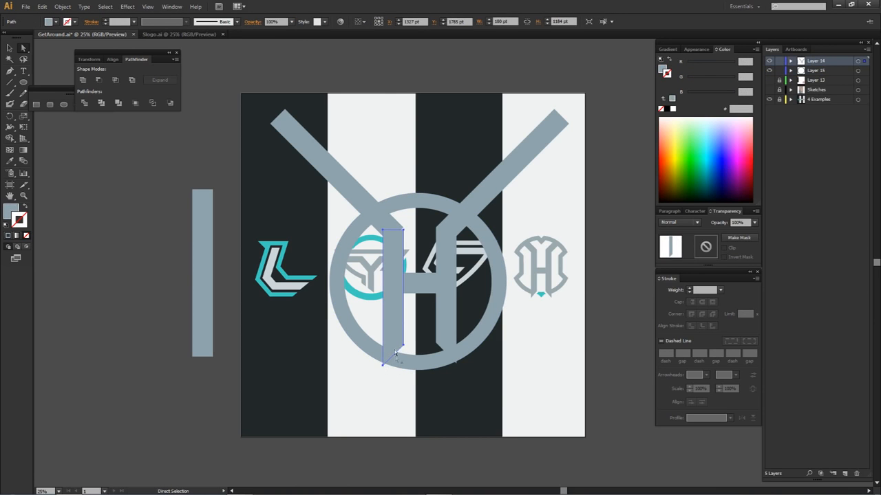
{"action": "left_click", "coordinate": [402, 345]}
{"action": "left_click", "coordinate": [383, 365], "text": "shift"}
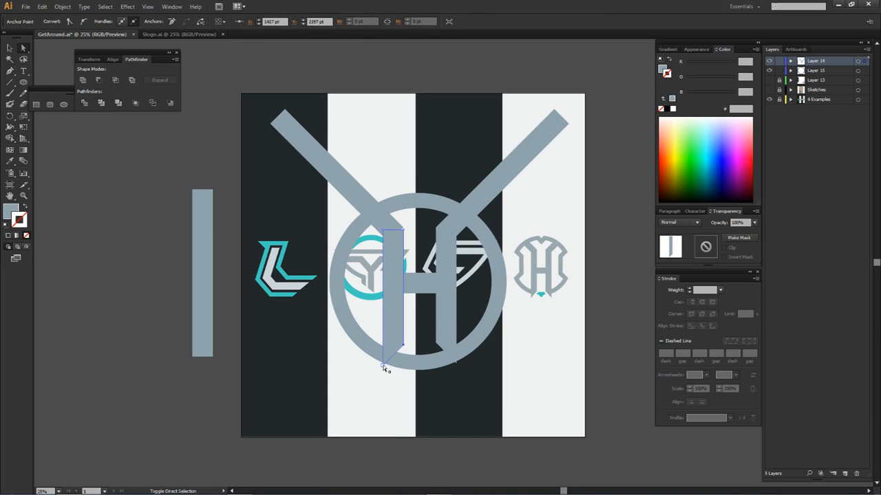
{"action": "left_click", "coordinate": [436, 343], "text": "shift"}
{"action": "left_click_drag", "start_coordinate": [436, 346], "coordinate": [459, 373]}
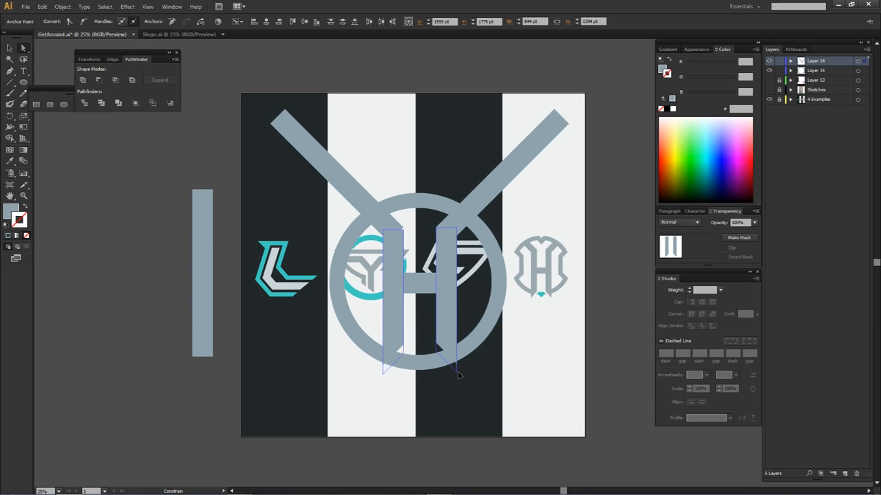
{"action": "key", "text": "ctrl+shift+a"}
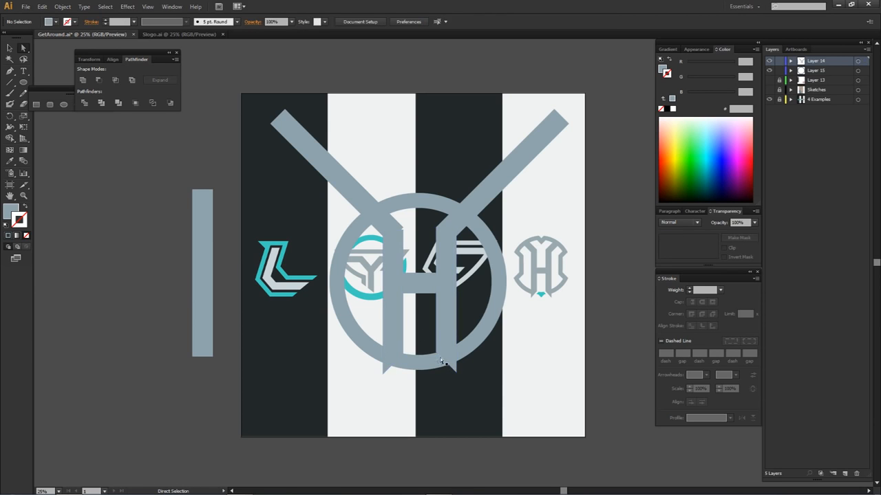
Snap the H's left diagonal arm down onto the inner top corner of the left upright.
{"action": "left_click_drag", "start_coordinate": [462, 313], "coordinate": [454, 325]}
{"action": "scroll", "coordinate": [406, 245], "scroll_direction": "up", "scroll_amount": 4}
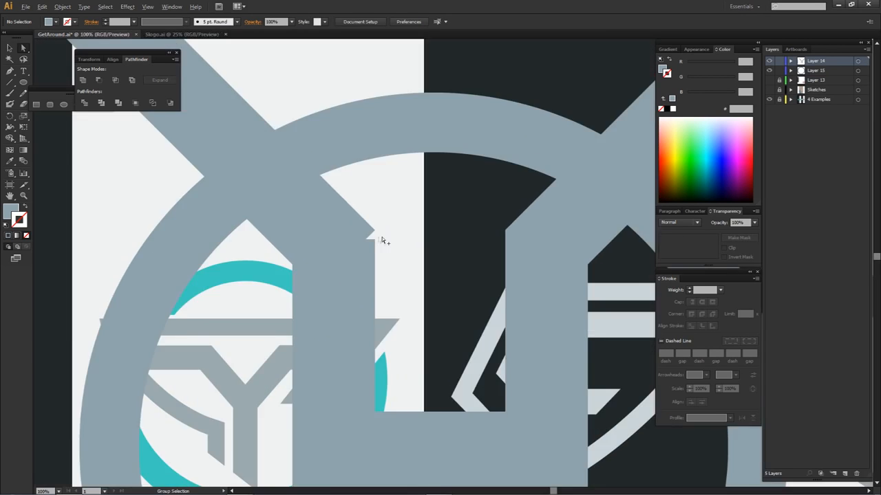
{"action": "left_click", "coordinate": [376, 234]}
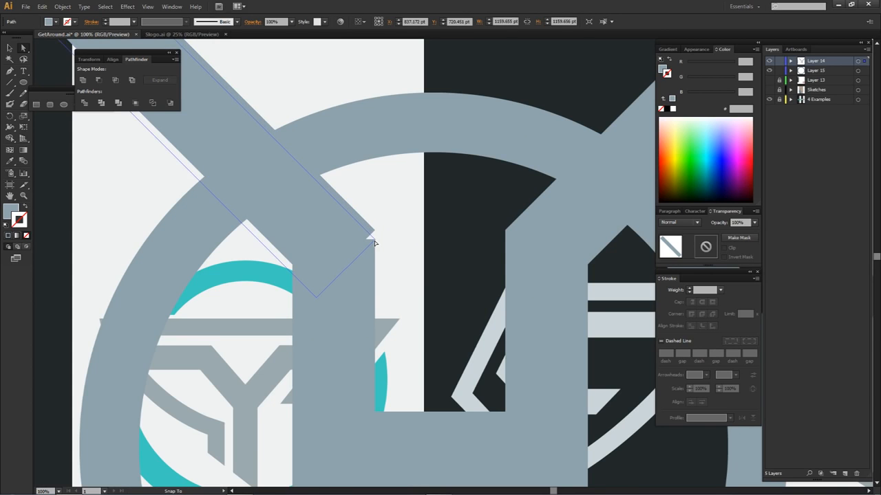
{"action": "scroll", "coordinate": [412, 232], "scroll_direction": "down", "scroll_amount": 4}
{"action": "key", "text": "ctrl+shift+a"}
{"action": "scroll", "coordinate": [394, 239], "scroll_direction": "up", "scroll_amount": 3}
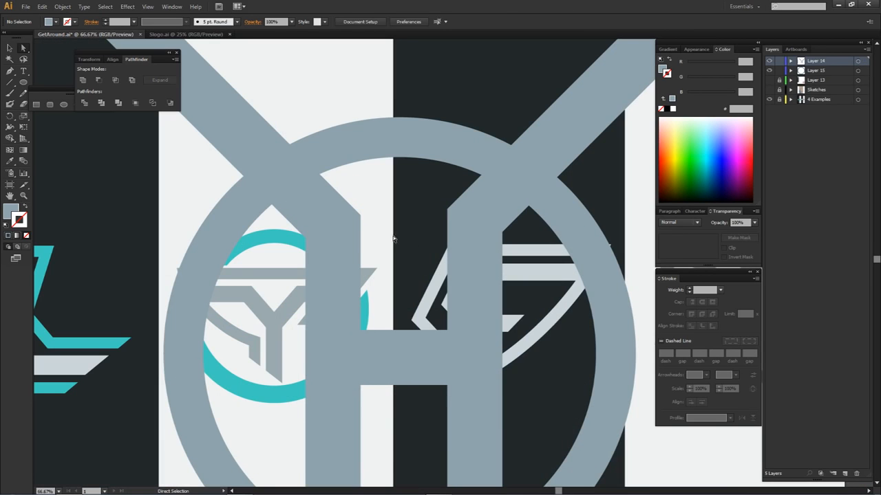
Raise the top of the H's left upright and the arm's joint level with those on the right side.
{"action": "left_click", "coordinate": [448, 209]}
{"action": "left_click", "coordinate": [360, 215], "text": "shift"}
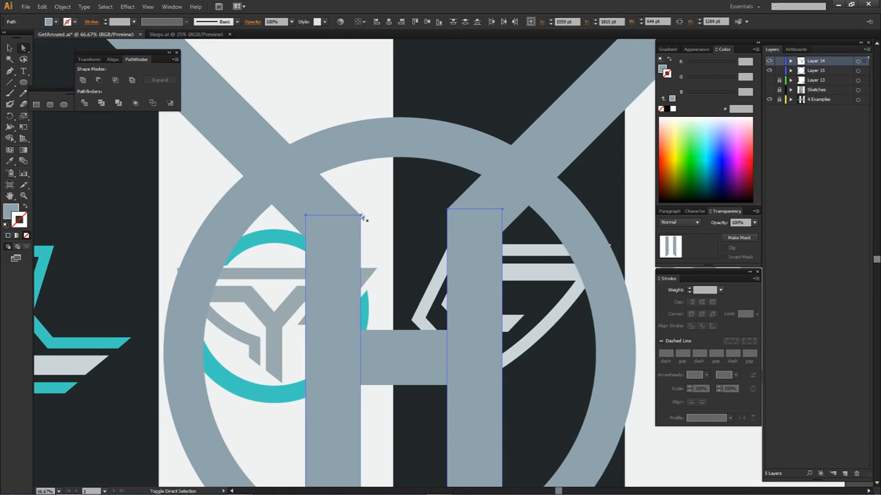
{"action": "left_click", "coordinate": [395, 205]}
{"action": "left_click", "coordinate": [315, 220]}
{"action": "left_click", "coordinate": [305, 216]}
{"action": "left_click", "coordinate": [360, 215], "text": "shift"}
{"action": "left_click_drag", "start_coordinate": [361, 215], "coordinate": [361, 209]}
{"action": "key", "text": "ctrl+shift+a"}
{"action": "key", "text": "ctrl+minus"}
{"action": "key", "text": "ctrl+minus"}
{"action": "key", "text": "ctrl+minus"}
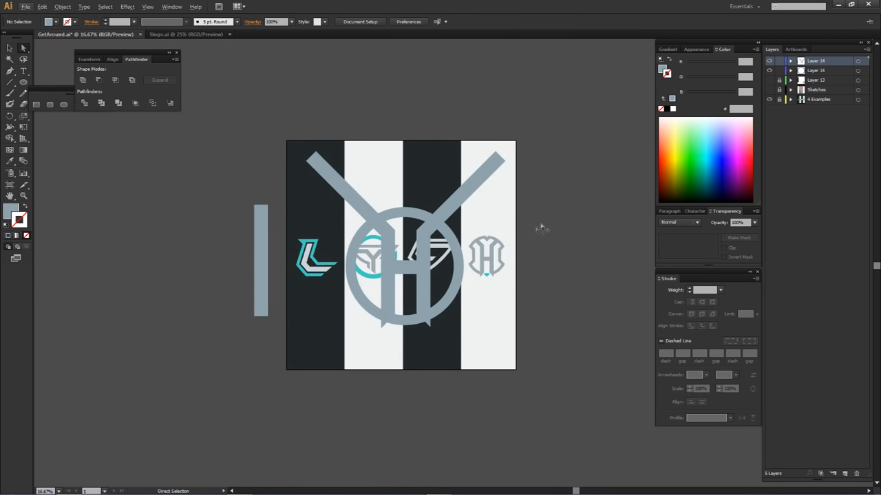
{"action": "scroll", "coordinate": [541, 228], "scroll_direction": "up", "scroll_amount": 1}
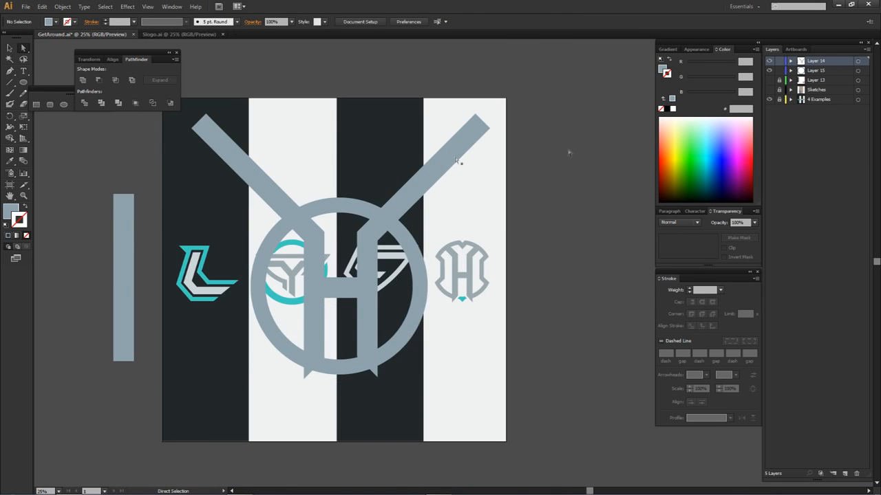
Hide the 4 Examples layer and expand the ring's stroke into a filled shape.
{"action": "left_click", "coordinate": [770, 100]}
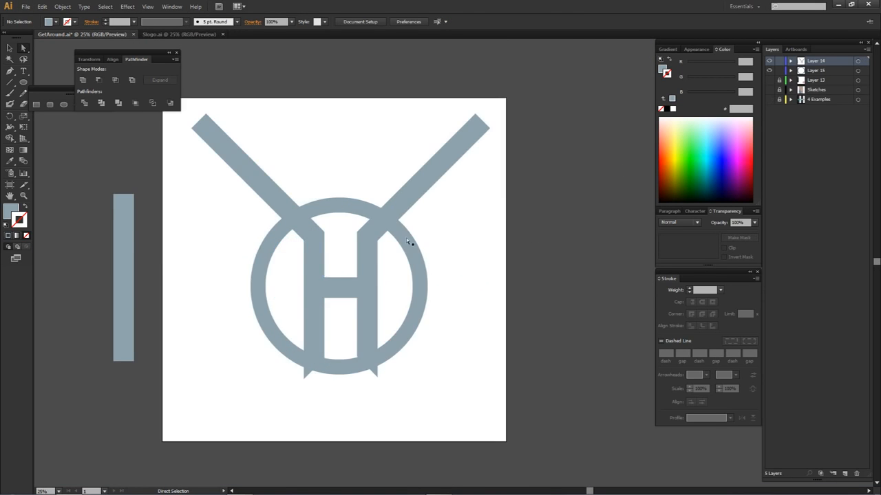
{"action": "left_click", "coordinate": [413, 249], "text": "ctrl"}
{"action": "left_click_drag", "start_coordinate": [399, 247], "coordinate": [409, 221]}
{"action": "left_click", "coordinate": [316, 204]}
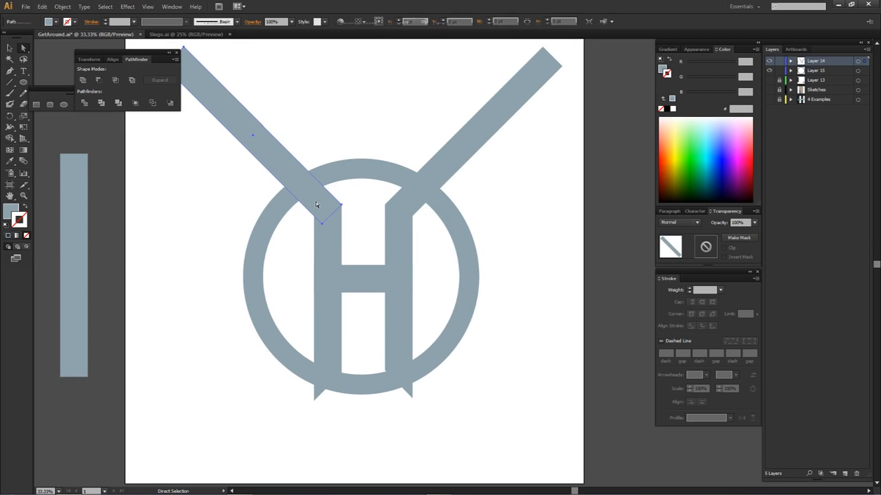
{"action": "left_click", "coordinate": [418, 205], "text": "shift"}
{"action": "left_click", "coordinate": [375, 174]}
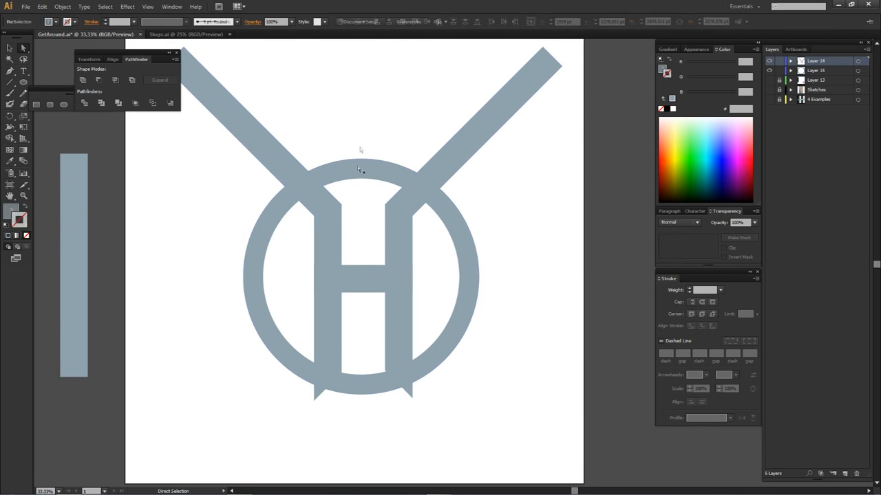
{"action": "left_click", "coordinate": [62, 6]}
{"action": "left_click", "coordinate": [84, 117]}
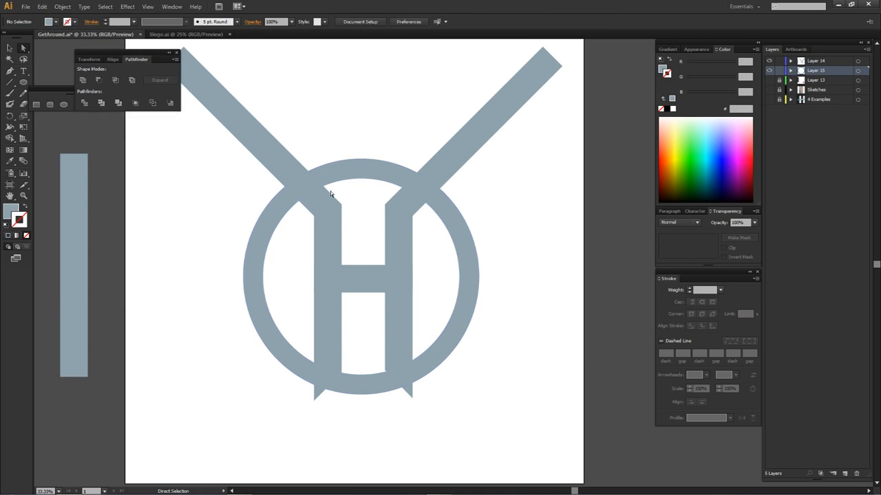
Select both diagonal arms with the ring and remove the arm parts outside the ring using the Shape Builder.
{"action": "left_click", "coordinate": [404, 203], "text": "shift"}
{"action": "left_click", "coordinate": [314, 197], "text": "shift"}
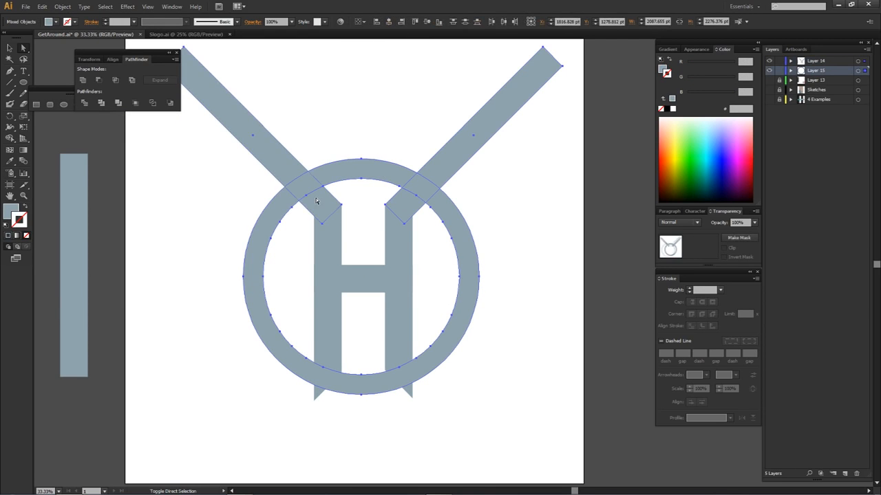
{"action": "key", "text": "shift+m"}
{"action": "left_click", "coordinate": [288, 165], "text": "alt"}
{"action": "left_click", "coordinate": [448, 149], "text": "alt"}
{"action": "key", "text": "a"}
{"action": "left_click", "coordinate": [515, 318]}
{"action": "left_click_drag", "start_coordinate": [510, 356], "coordinate": [512, 330]}
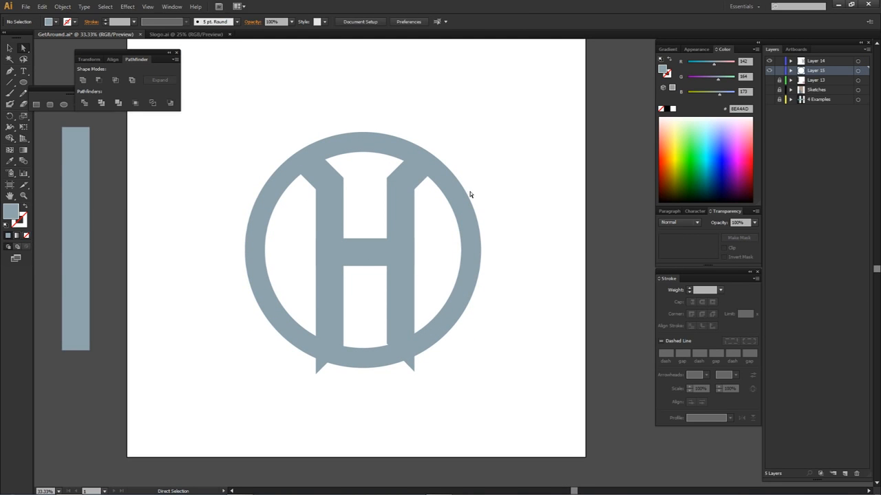
Make a thinner copy of the spare bar, about 102 pt wide, and place a duplicate of it beside the ring.
{"action": "scroll", "coordinate": [210, 241], "scroll_direction": "left", "scroll_amount": 3}
{"action": "left_click_drag", "start_coordinate": [210, 238], "coordinate": [311, 218]}
{"action": "left_click", "coordinate": [246, 238]}
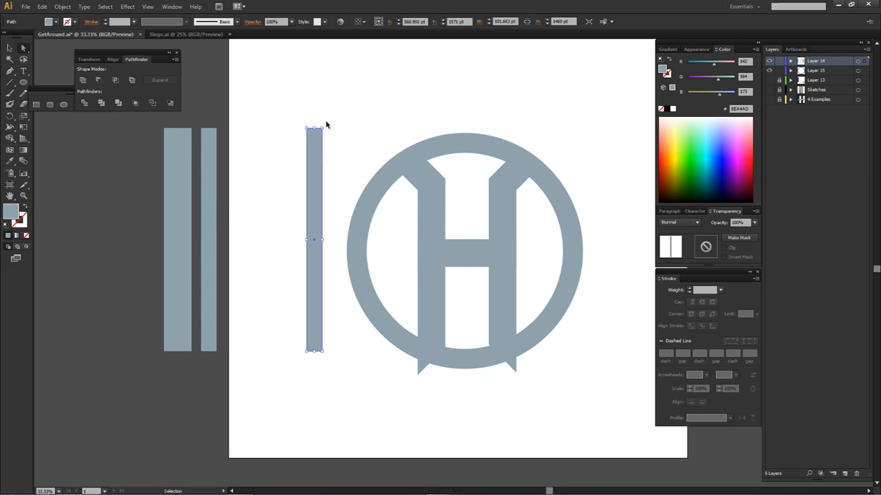
Rotate the thin bar 45° and place it diagonally across the ring's upper right side, beside the H.
{"action": "left_click_drag", "start_coordinate": [324, 126], "coordinate": [386, 174]}
{"action": "left_click_drag", "start_coordinate": [329, 245], "coordinate": [548, 173]}
{"action": "left_click_drag", "start_coordinate": [527, 210], "coordinate": [541, 203]}
{"action": "left_click_drag", "start_coordinate": [498, 247], "coordinate": [536, 212]}
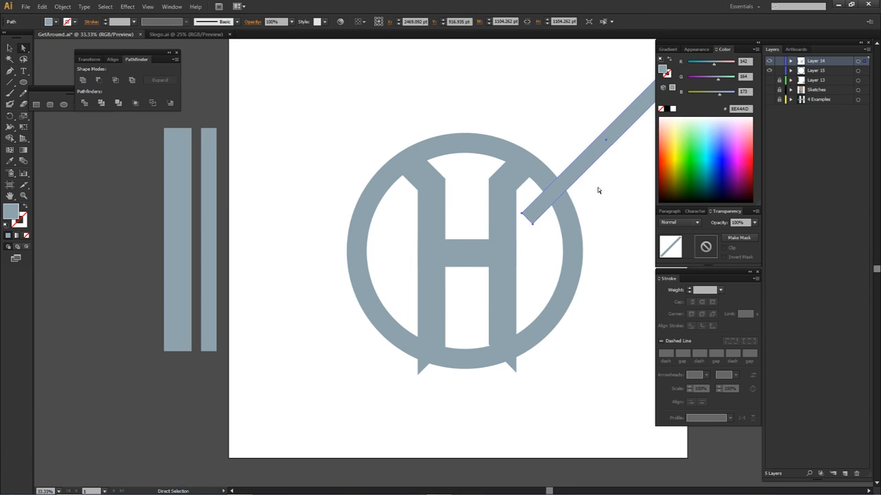
{"action": "left_click", "coordinate": [598, 190]}
{"action": "left_click_drag", "start_coordinate": [590, 219], "coordinate": [505, 187]}
Place a vertical copy of the thin bar at the diagonal's lower end and shorten it to fit inside the ring.
{"action": "left_click_drag", "start_coordinate": [129, 207], "coordinate": [437, 179]}
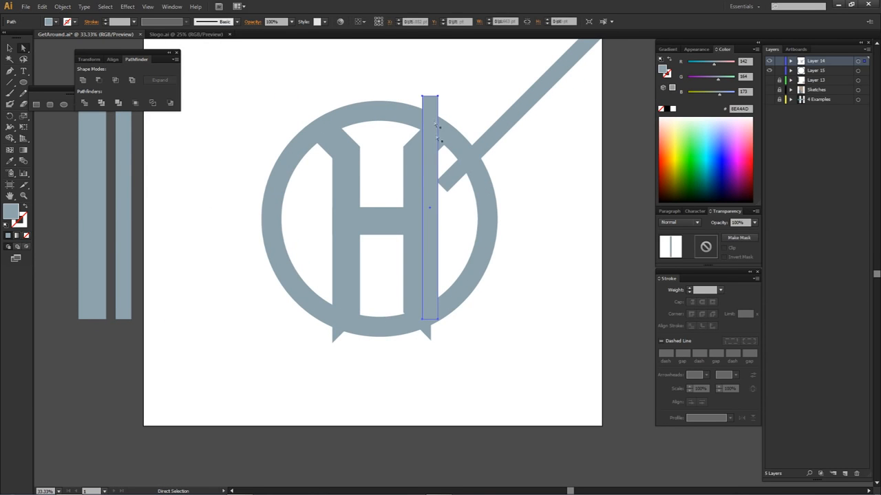
{"action": "left_click_drag", "start_coordinate": [421, 96], "coordinate": [436, 195]}
{"action": "scroll", "coordinate": [441, 182], "scroll_direction": "up", "scroll_amount": 3}
{"action": "scroll", "coordinate": [486, 238], "scroll_direction": "down", "scroll_amount": 4}
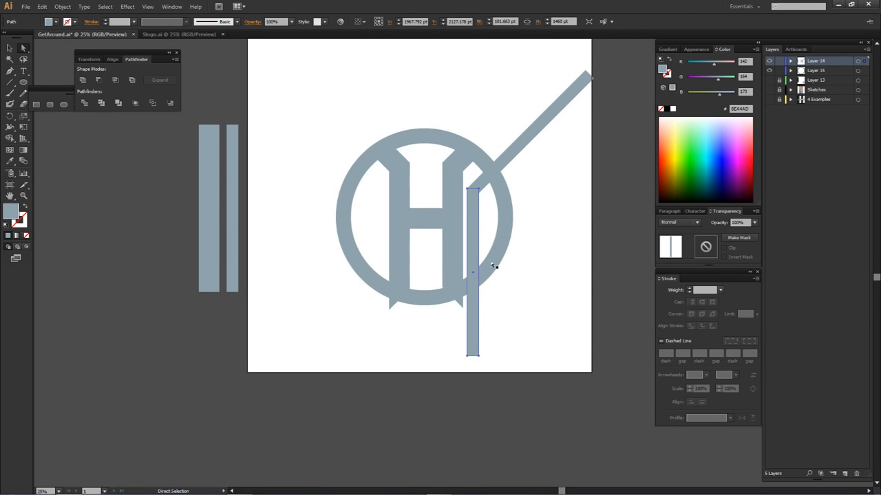
{"action": "left_click", "coordinate": [466, 357]}
{"action": "left_click_drag", "start_coordinate": [479, 356], "coordinate": [475, 245]}
Duplicate the thin diagonal bar downward and reflect the copy across the horizontal axis.
{"action": "left_click", "coordinate": [564, 183]}
{"action": "left_click_drag", "start_coordinate": [513, 148], "coordinate": [522, 209]}
{"action": "right_click", "coordinate": [522, 208]}
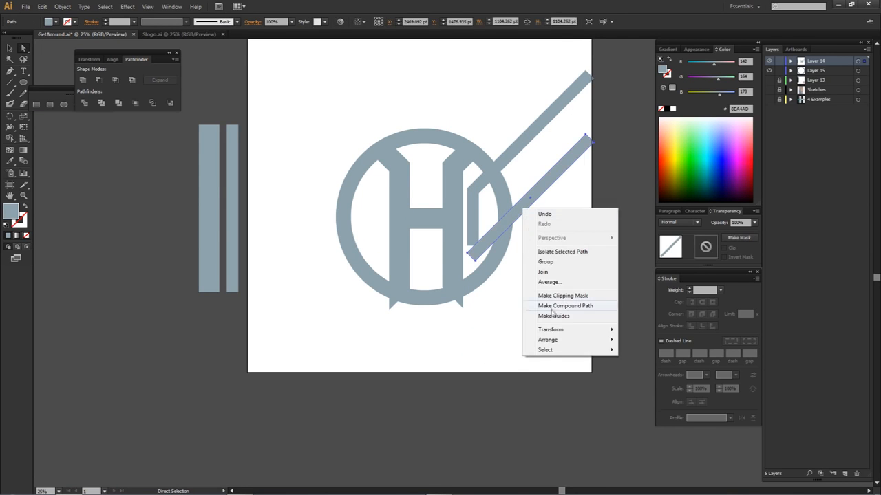
{"action": "mouse_move", "coordinate": [550, 330]}
{"action": "left_click", "coordinate": [640, 364]}
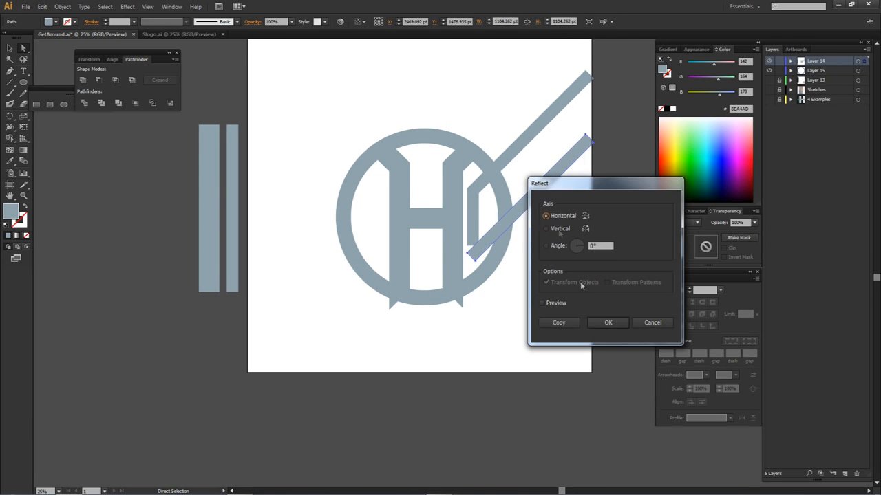
{"action": "left_click", "coordinate": [608, 322]}
Snap the reflected diagonal bar to the bottom end of the short vertical bar to form an angular bracket.
{"action": "scroll", "coordinate": [479, 192], "scroll_direction": "up", "scroll_amount": 2}
{"action": "left_click_drag", "start_coordinate": [452, 81], "coordinate": [444, 314]}
{"action": "scroll", "coordinate": [454, 289], "scroll_direction": "up", "scroll_amount": 4}
{"action": "key", "text": "ctrl+z"}
{"action": "scroll", "coordinate": [458, 294], "scroll_direction": "up", "scroll_amount": 3}
{"action": "left_click", "coordinate": [444, 314]}
{"action": "scroll", "coordinate": [455, 315], "scroll_direction": "down", "scroll_amount": 5}
{"action": "left_click", "coordinate": [522, 255]}
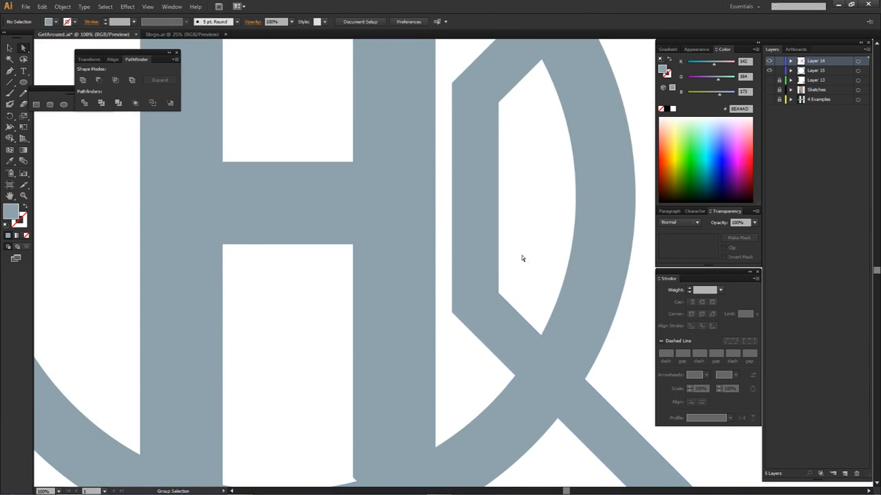
Move the bracket's three bars slightly away from the H and unite them into one shape.
{"action": "scroll", "coordinate": [522, 254], "scroll_direction": "down", "scroll_amount": 2}
{"action": "left_click_drag", "start_coordinate": [521, 252], "coordinate": [507, 234]}
{"action": "left_click", "coordinate": [485, 185]}
{"action": "left_click", "coordinate": [500, 141], "text": "shift"}
{"action": "left_click", "coordinate": [512, 277], "text": "shift"}
{"action": "left_click_drag", "start_coordinate": [578, 180], "coordinate": [485, 205]}
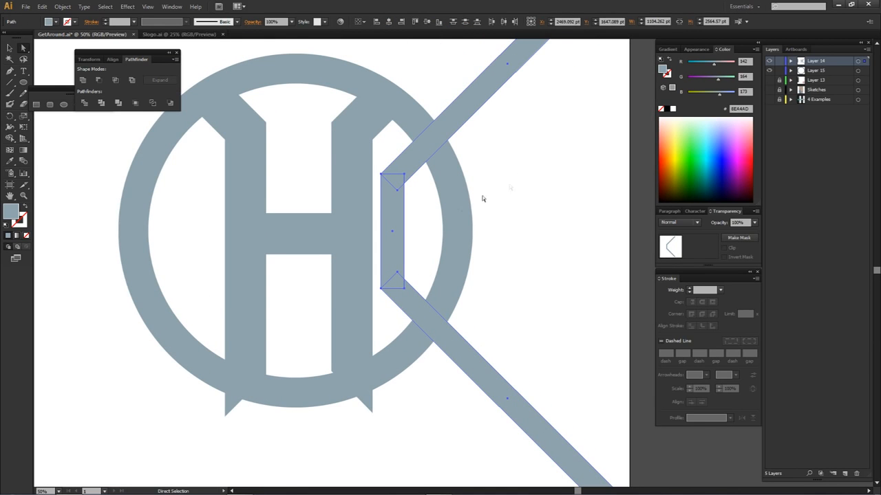
{"action": "left_click_drag", "start_coordinate": [399, 215], "coordinate": [411, 216]}
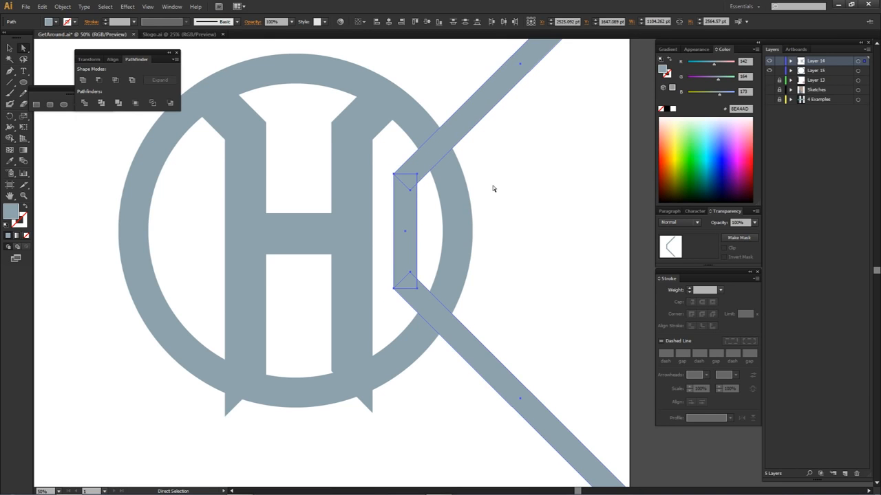
{"action": "left_click", "coordinate": [83, 80]}
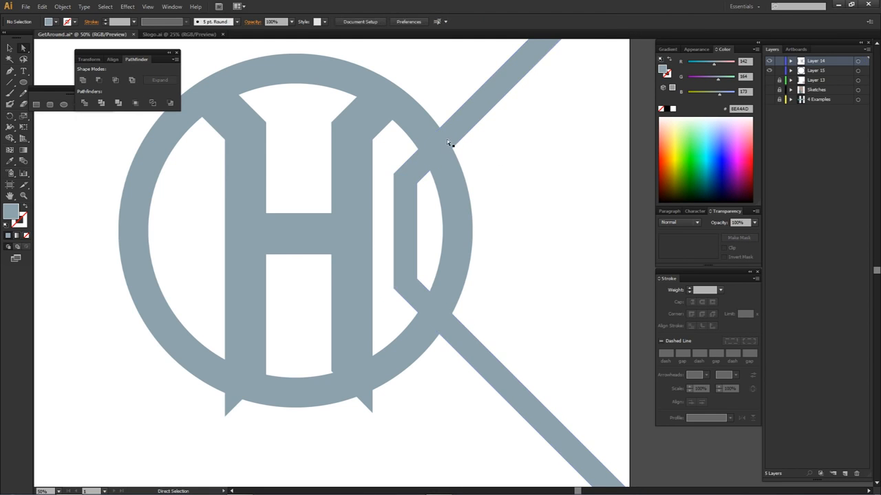
{"action": "scroll", "coordinate": [448, 142], "scroll_direction": "down", "scroll_amount": 3}
{"action": "left_click_drag", "start_coordinate": [484, 128], "coordinate": [577, 97]}
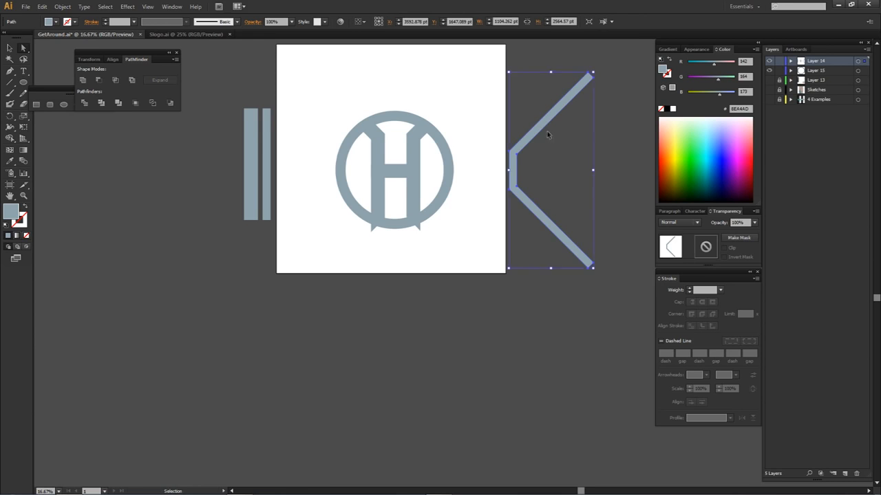
{"action": "key", "text": "ctrl+z"}
{"action": "key", "text": "a"}
{"action": "key", "text": "ctrl+shift+z"}
{"action": "key", "text": "ctrl+z"}
Place a copy of the united bracket shape outside the artboard, to its right.
{"action": "left_click_drag", "start_coordinate": [456, 133], "coordinate": [572, 133]}
{"action": "left_click", "coordinate": [498, 133]}
{"action": "scroll", "coordinate": [448, 141], "scroll_direction": "up", "scroll_amount": 2}
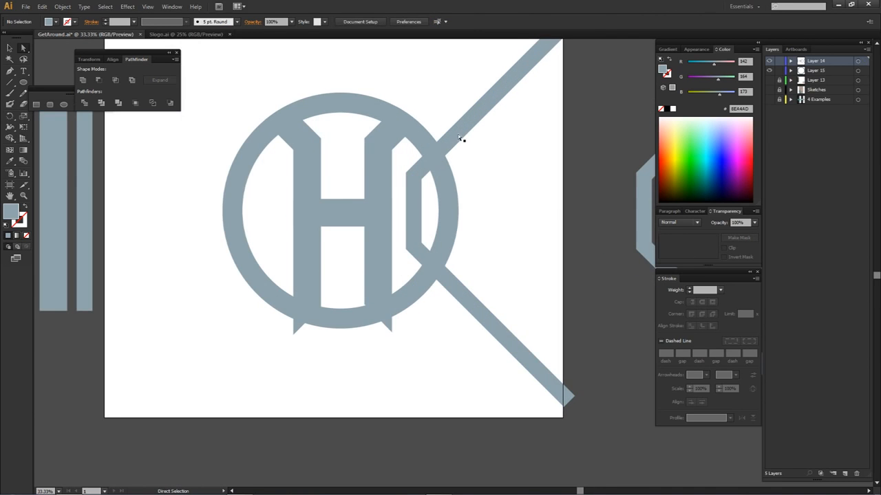
Cut away the ring's arc between the two arms of the bracket with Shape Builder.
{"action": "left_click", "coordinate": [459, 136]}
{"action": "left_click", "coordinate": [440, 182], "text": "shift"}
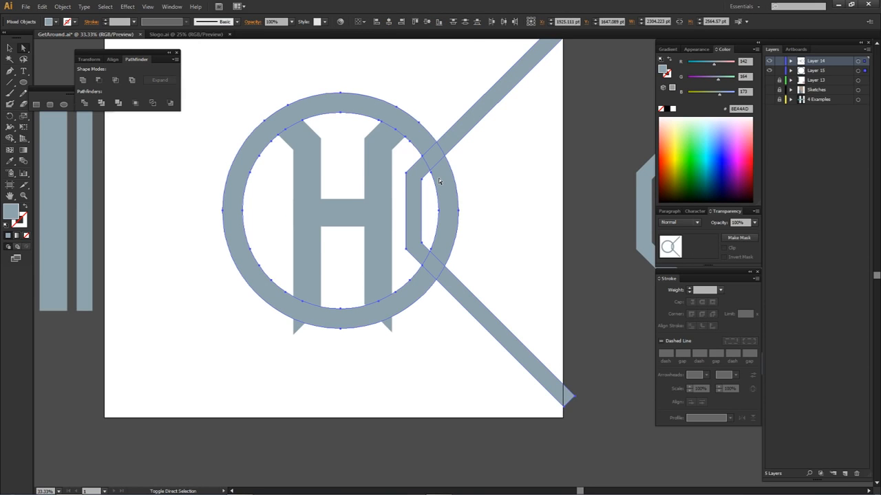
{"action": "key", "text": "shift+m"}
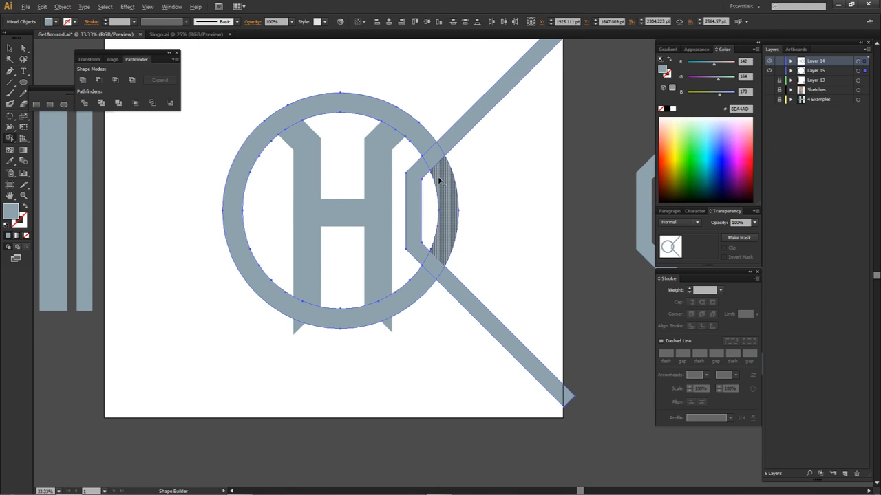
{"action": "left_click", "coordinate": [440, 180], "text": "alt"}
{"action": "key", "text": "a"}
{"action": "left_click", "coordinate": [456, 176]}
Remove both diagonal bracket ends that extend outside the ring with Shape Builder and deselect the artwork.
{"action": "left_click", "coordinate": [443, 152]}
{"action": "left_click", "coordinate": [423, 169], "text": "shift"}
{"action": "key", "text": "shift+m"}
{"action": "left_click", "coordinate": [448, 282], "text": "alt"}
{"action": "left_click", "coordinate": [461, 140], "text": "alt"}
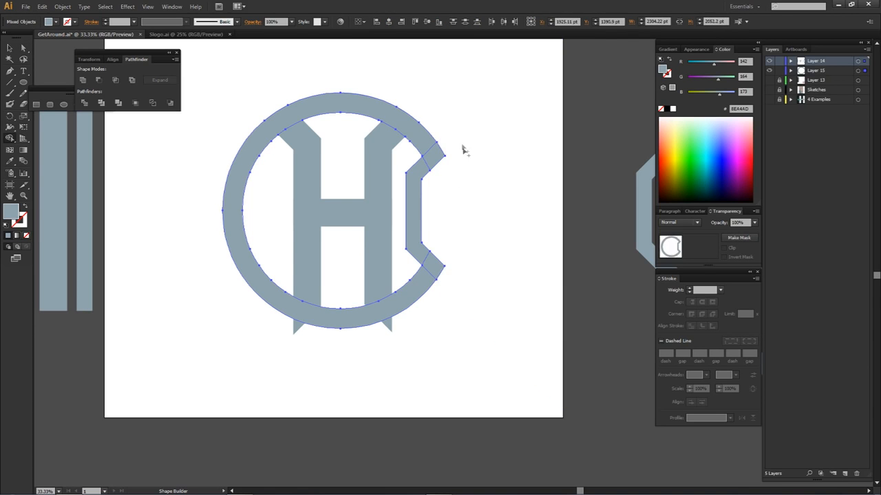
{"action": "key", "text": "a"}
{"action": "left_click", "coordinate": [447, 213]}
Copy the spare bracket to the opposite side of the ring and reflect it across the vertical axis.
{"action": "left_click_drag", "start_coordinate": [447, 213], "coordinate": [483, 229]}
{"action": "scroll", "coordinate": [509, 231], "scroll_direction": "down", "scroll_amount": 1}
{"action": "left_click_drag", "start_coordinate": [516, 234], "coordinate": [474, 240]}
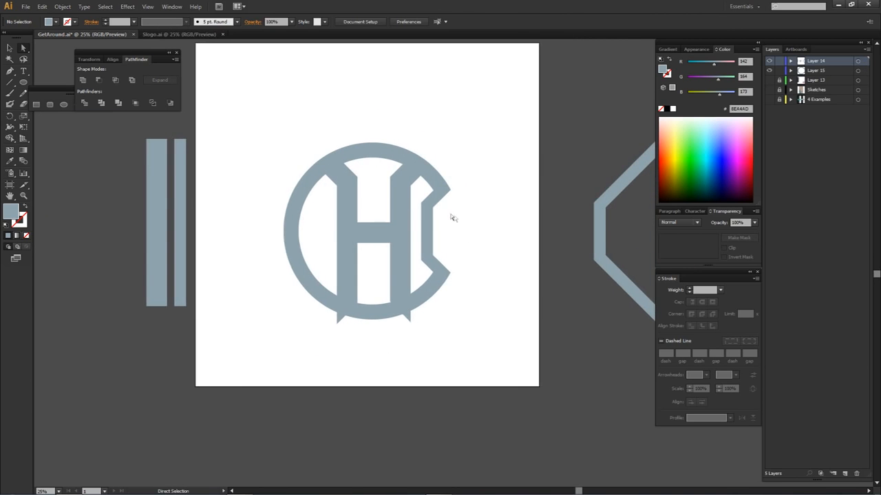
{"action": "left_click", "coordinate": [432, 199]}
{"action": "left_click_drag", "start_coordinate": [604, 214], "coordinate": [252, 213]}
{"action": "right_click", "coordinate": [249, 225]}
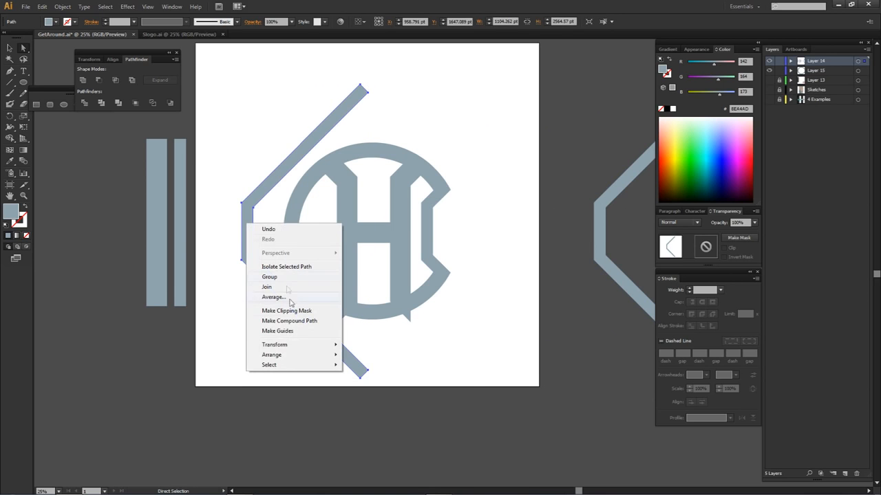
{"action": "mouse_move", "coordinate": [281, 344]}
{"action": "left_click", "coordinate": [365, 378]}
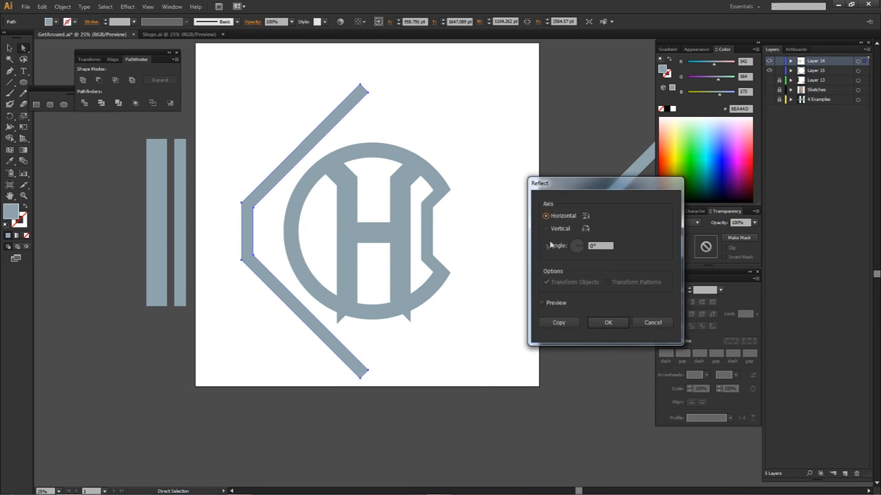
{"action": "left_click", "coordinate": [603, 322]}
Try the mirrored bracket beside the H's left stem and delete it.
{"action": "scroll", "coordinate": [349, 238], "scroll_direction": "up", "scroll_amount": 1, "text": "alt"}
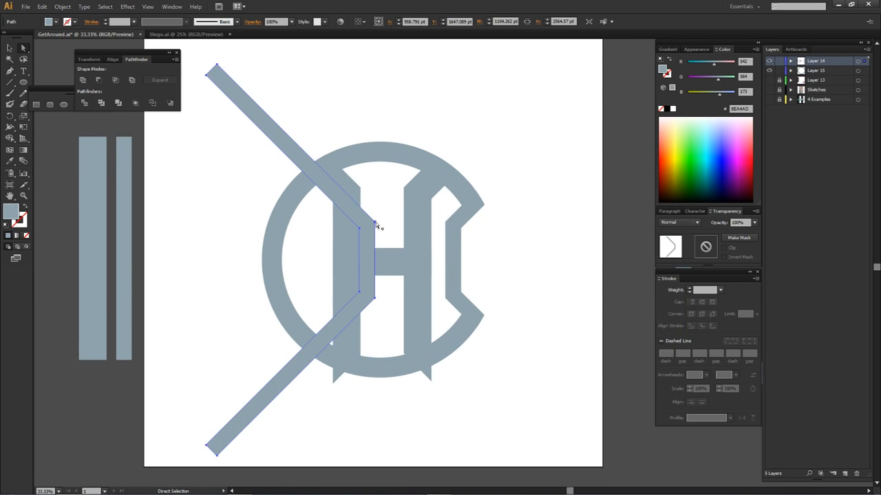
{"action": "left_click_drag", "start_coordinate": [378, 225], "coordinate": [324, 239]}
{"action": "left_click", "coordinate": [329, 231]}
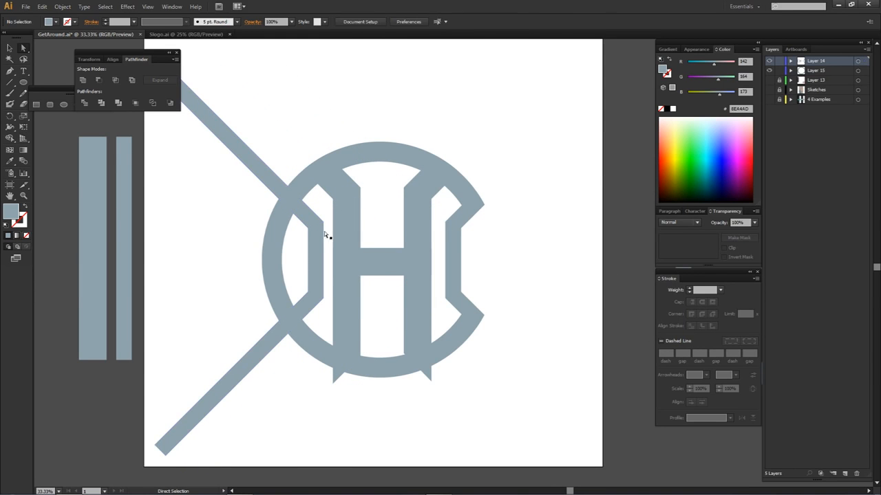
{"action": "left_click", "coordinate": [318, 238]}
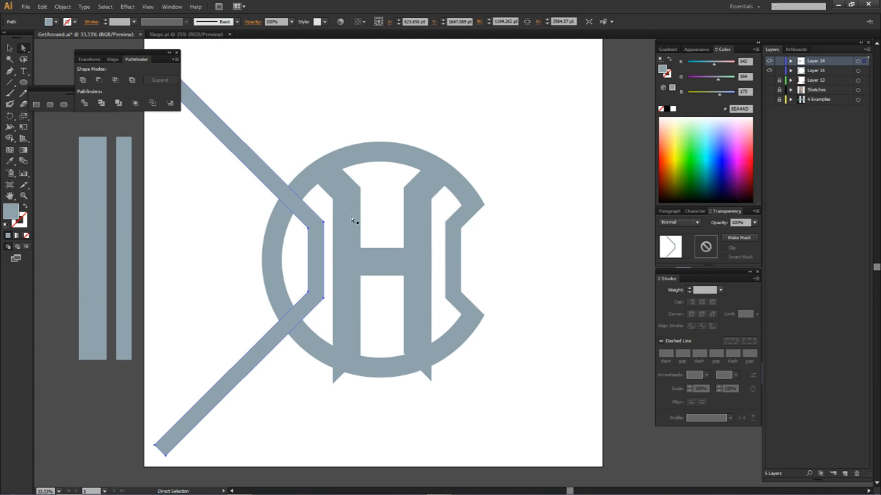
{"action": "key", "text": "Delete"}
Unite the trimmed ring and its bracket into one shape.
{"action": "left_click", "coordinate": [465, 212]}
{"action": "left_click", "coordinate": [460, 189], "text": "shift"}
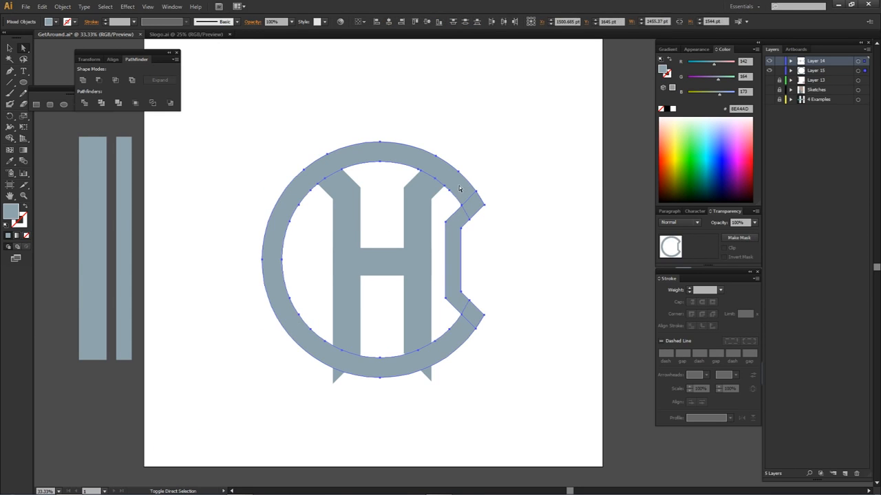
{"action": "left_click", "coordinate": [83, 79]}
Move the united ring away from the H to check it and return it to its place.
{"action": "left_click_drag", "start_coordinate": [406, 151], "coordinate": [493, 66]}
{"action": "left_click_drag", "start_coordinate": [519, 92], "coordinate": [593, 77]}
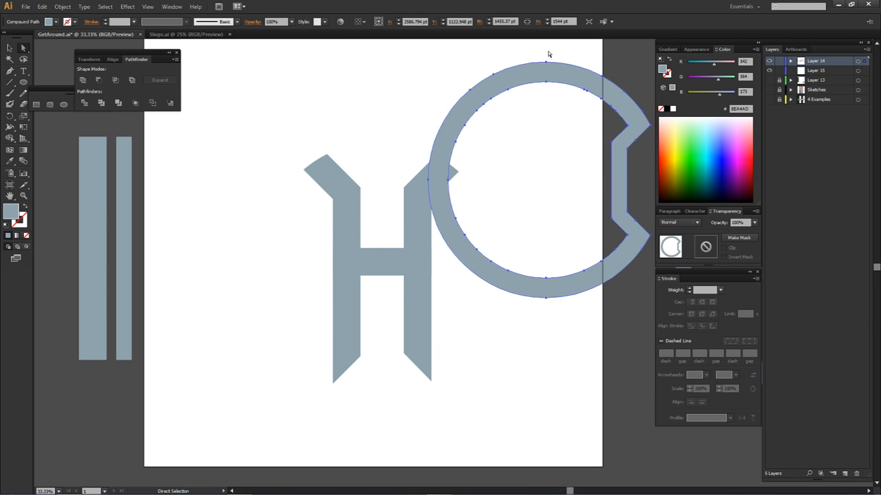
{"action": "left_click", "coordinate": [582, 151]}
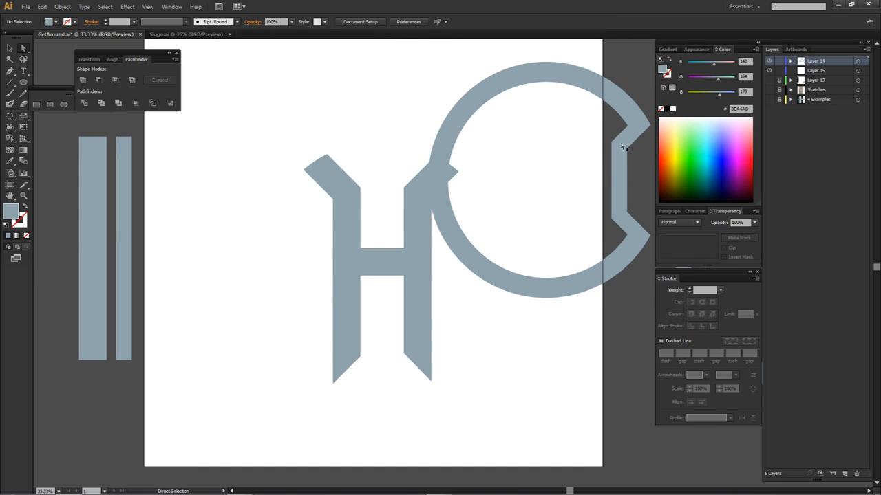
{"action": "left_click_drag", "start_coordinate": [441, 168], "coordinate": [281, 248]}
{"action": "left_click", "coordinate": [487, 186]}
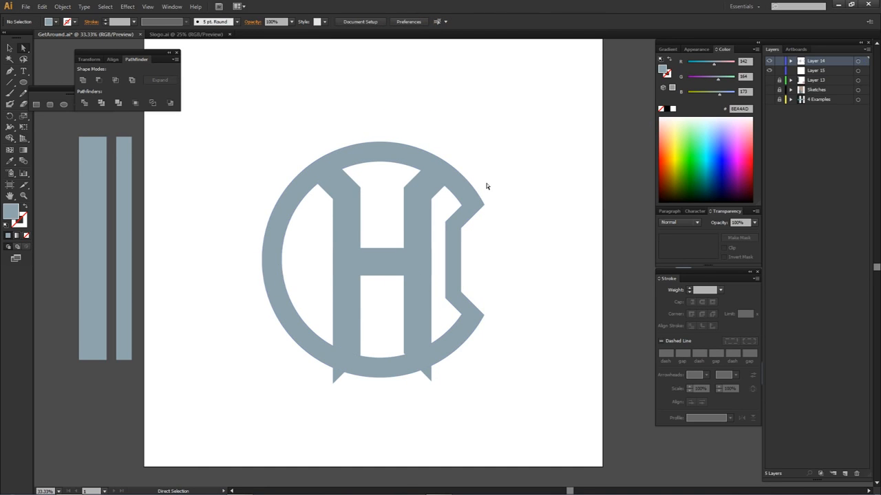
Unite the H's two stems, two angled arms and crossbar into one shape, keeping it in place.
{"action": "left_click", "coordinate": [790, 61]}
{"action": "left_click", "coordinate": [414, 223]}
{"action": "left_click", "coordinate": [349, 211], "text": "shift"}
{"action": "left_click", "coordinate": [332, 181], "text": "shift"}
{"action": "left_click", "coordinate": [432, 179], "text": "shift"}
{"action": "left_click", "coordinate": [379, 267], "text": "shift"}
{"action": "left_click", "coordinate": [83, 80]}
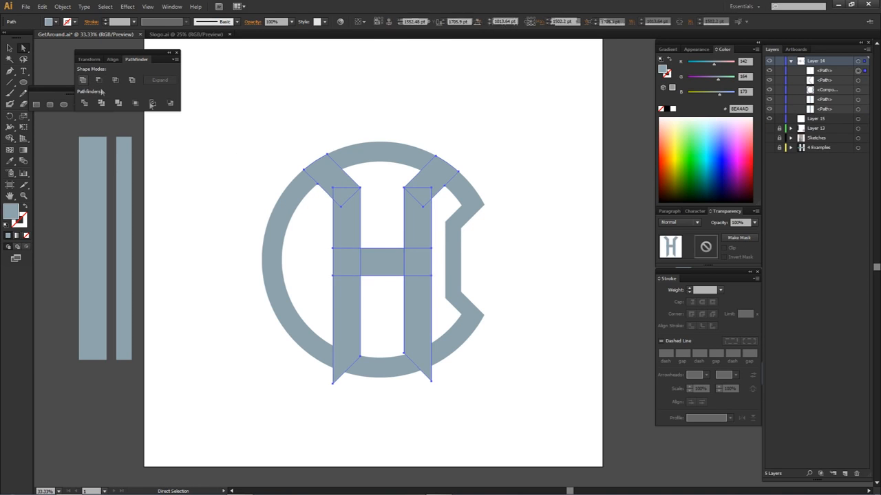
{"action": "left_click_drag", "start_coordinate": [431, 201], "coordinate": [446, 90]}
{"action": "key", "text": "ctrl+z"}
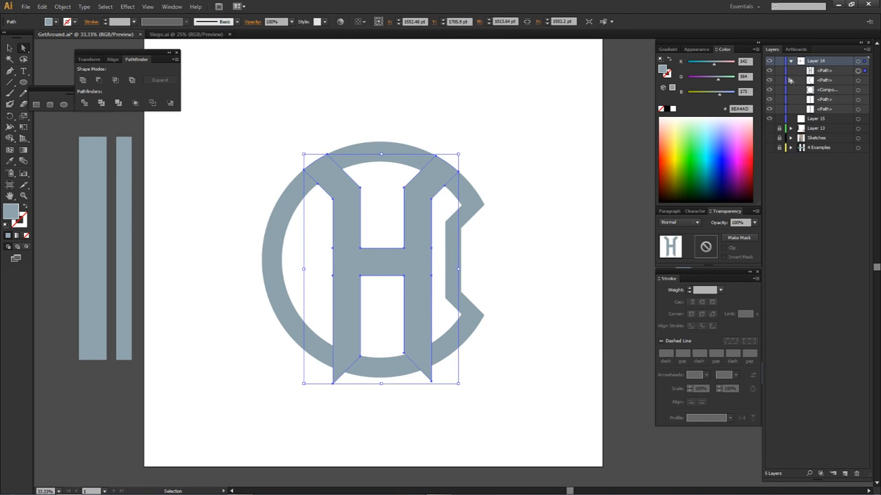
Lock the united H path and create a new layer above Layer 14.
{"action": "left_click", "coordinate": [779, 70]}
{"action": "key", "text": "a"}
{"action": "left_click", "coordinate": [452, 178]}
{"action": "left_click", "coordinate": [413, 103]}
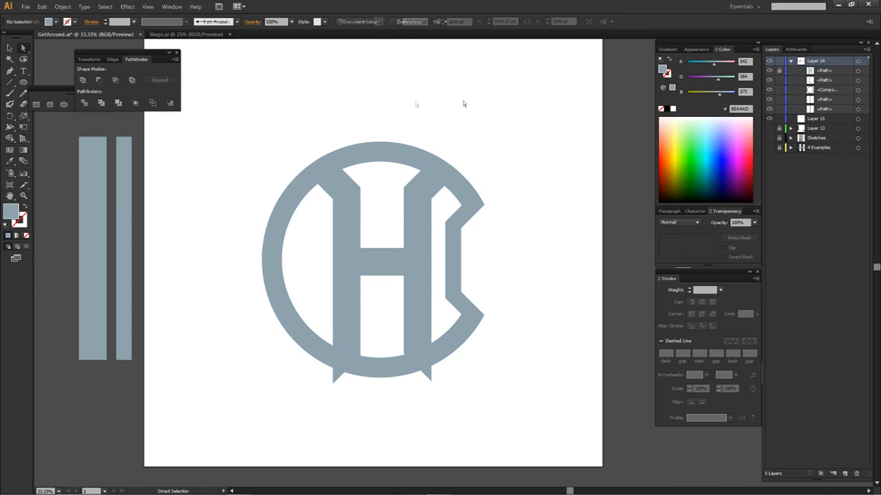
{"action": "key", "text": "m"}
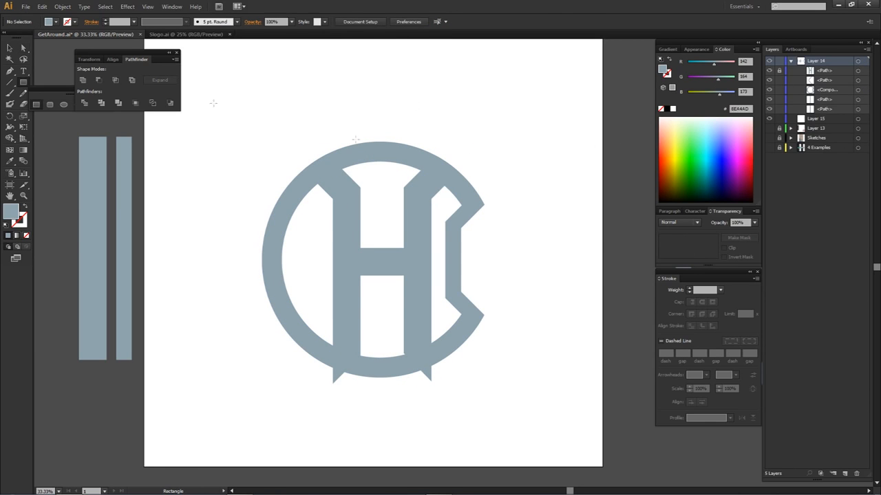
{"action": "left_click", "coordinate": [26, 83]}
{"action": "scroll", "coordinate": [356, 136], "scroll_direction": "up", "scroll_amount": 1}
{"action": "key", "text": "a"}
{"action": "left_click", "coordinate": [392, 172]}
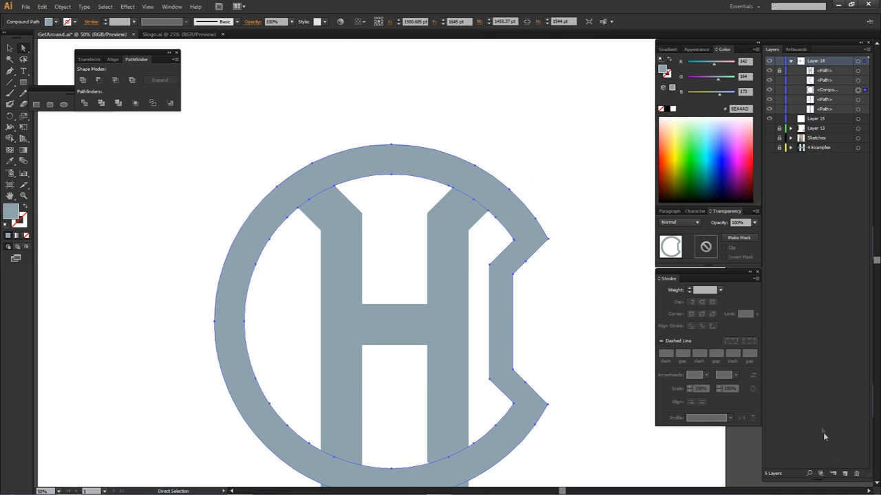
{"action": "left_click", "coordinate": [845, 475]}
Show the rulers and place a vertical guide through the ring's centre.
{"action": "left_click", "coordinate": [172, 6]}
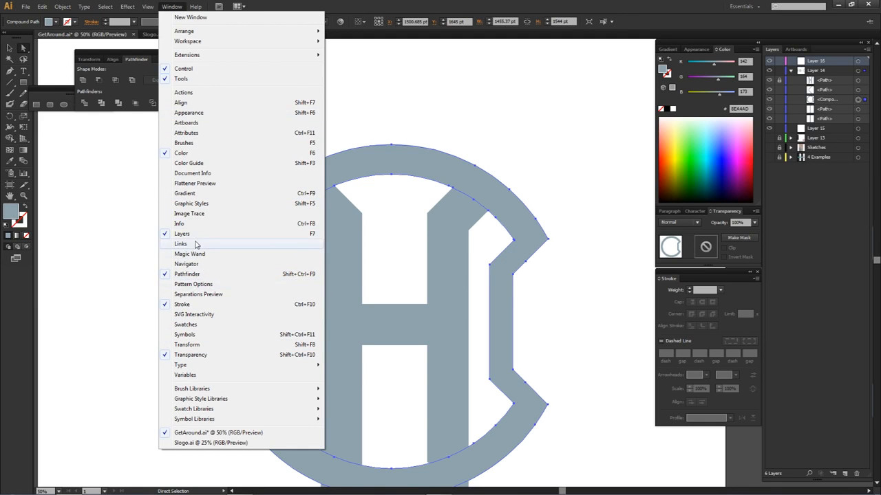
{"action": "left_click", "coordinate": [389, 92]}
{"action": "left_click_drag", "start_coordinate": [34, 178], "coordinate": [382, 189]}
{"action": "left_click", "coordinate": [407, 159]}
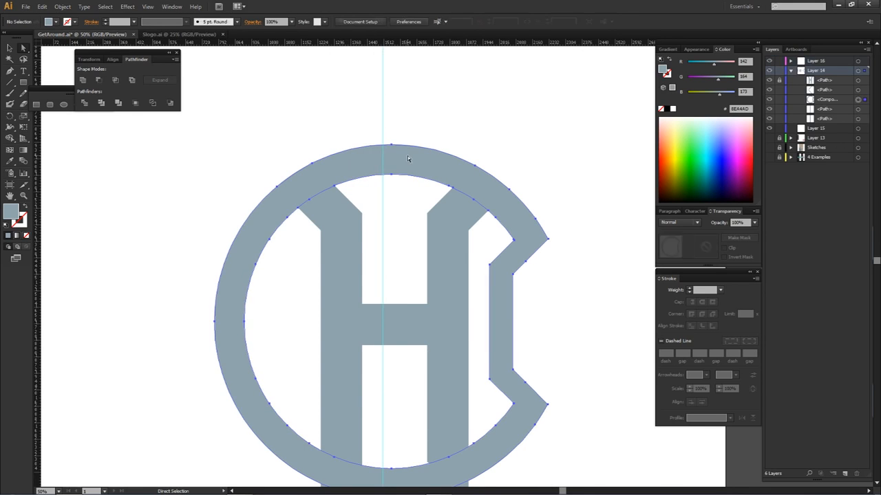
{"action": "key", "text": "ctrl+z"}
{"action": "left_click", "coordinate": [376, 167]}
{"action": "left_click_drag", "start_coordinate": [39, 205], "coordinate": [392, 206]}
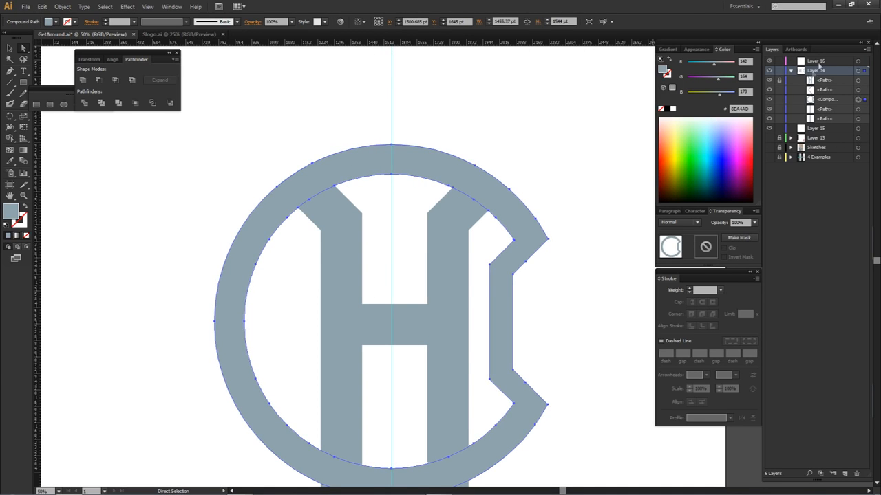
Hide the ring and the spare bracket in Layer 14, and toggle the guide's visibility to identify it.
{"action": "left_click", "coordinate": [770, 100]}
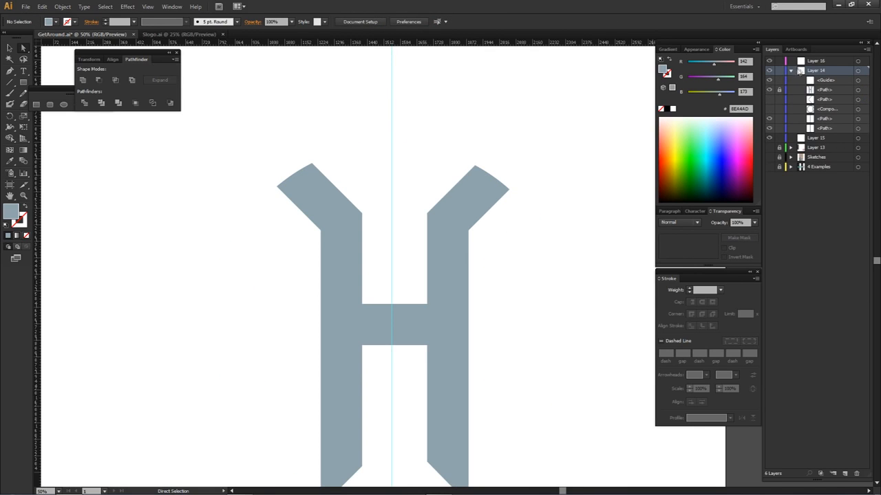
{"action": "left_click", "coordinate": [835, 82]}
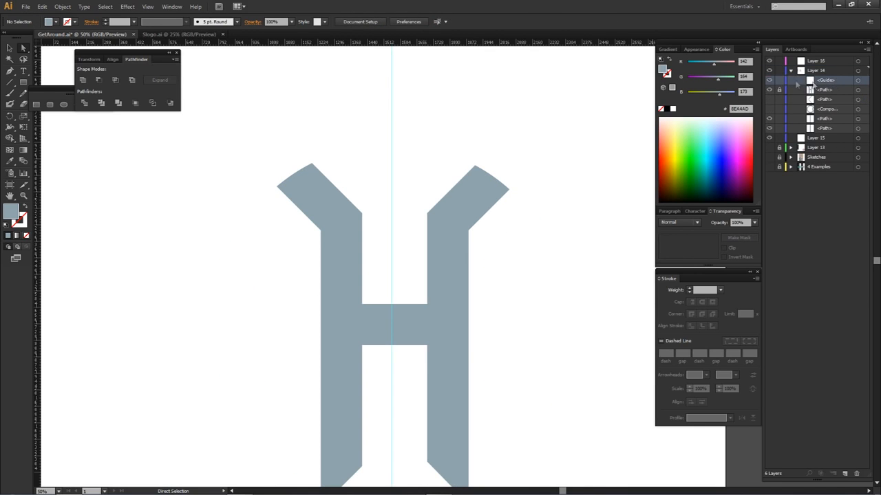
{"action": "left_click", "coordinate": [769, 80]}
{"action": "left_click", "coordinate": [768, 80]}
Show the ring, draw a rectangle about 772 by 2080 pt on Layer 16 from the guide over the logo's right half, and hide the guide.
{"action": "left_click", "coordinate": [818, 61]}
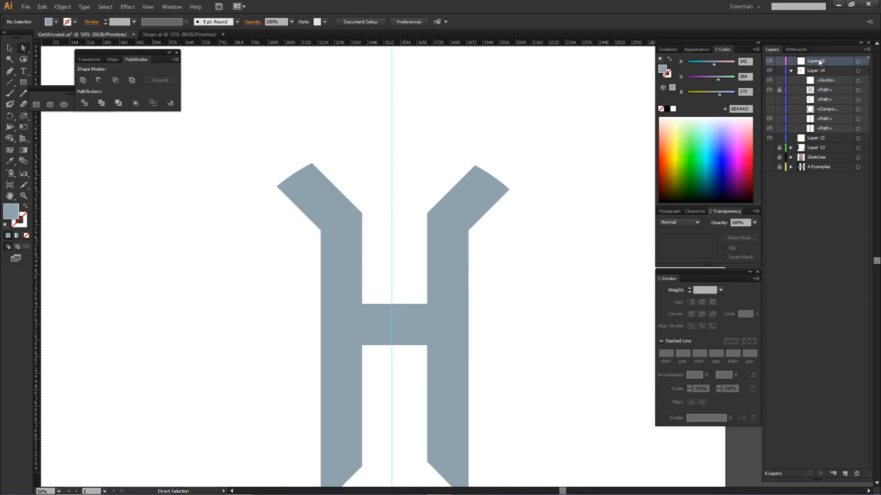
{"action": "key", "text": "m"}
{"action": "left_click_drag", "start_coordinate": [448, 196], "coordinate": [456, 138]}
{"action": "scroll", "coordinate": [457, 160], "scroll_direction": "down", "scroll_amount": 2}
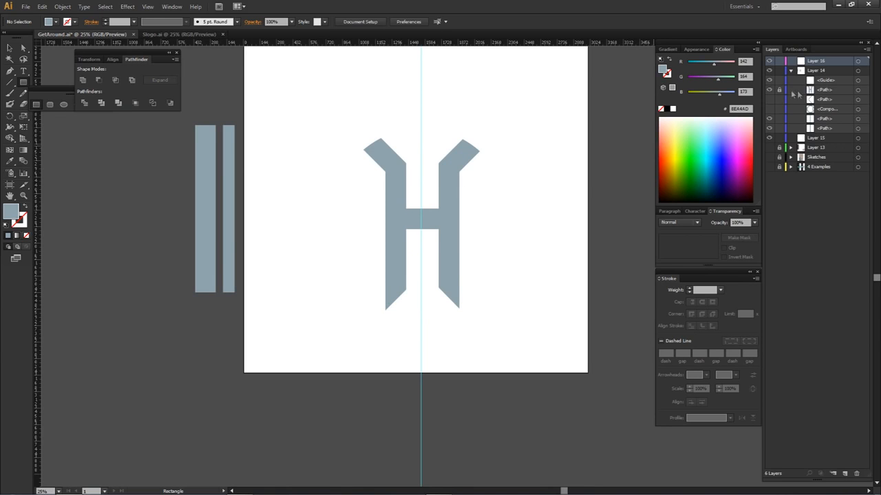
{"action": "left_click", "coordinate": [769, 109]}
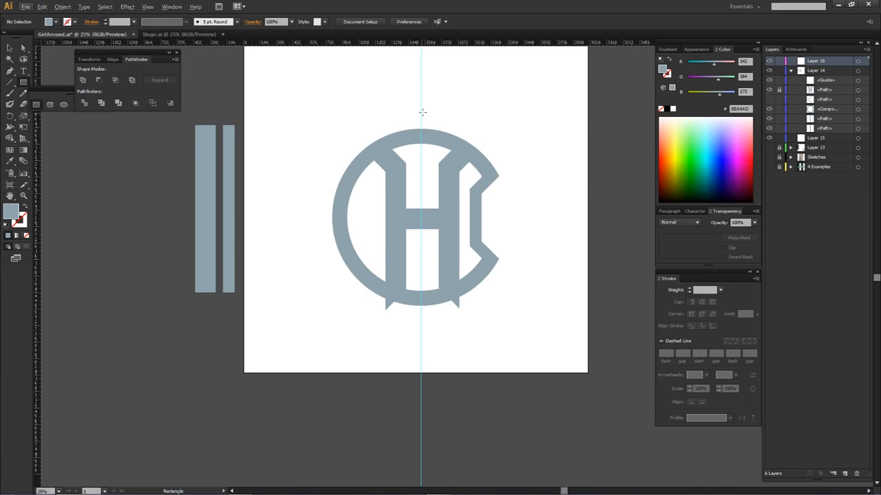
{"action": "left_click_drag", "start_coordinate": [421, 109], "coordinate": [510, 347]}
{"action": "key", "text": "a"}
{"action": "left_click", "coordinate": [551, 291]}
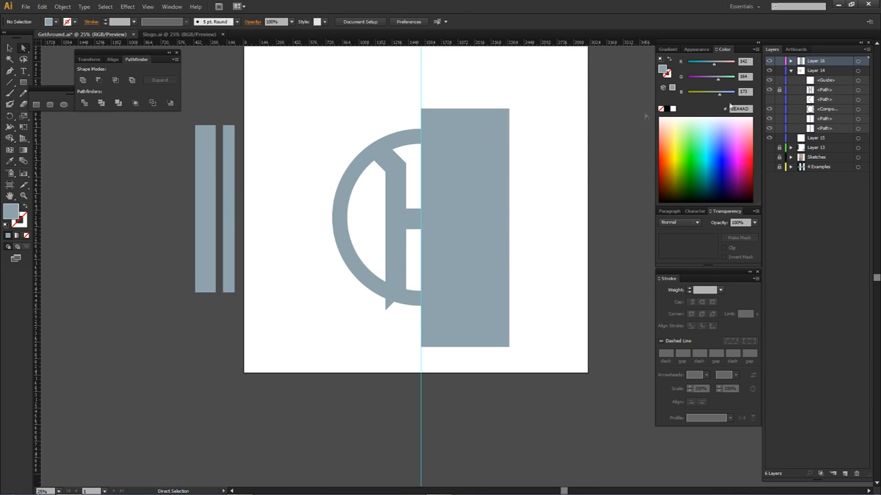
{"action": "left_click", "coordinate": [769, 80]}
Divide the ring along the rectangle's edge with Shape Builder and delete the rectangle's excess outside the ring.
{"action": "scroll", "coordinate": [416, 130], "scroll_direction": "up", "scroll_amount": 1}
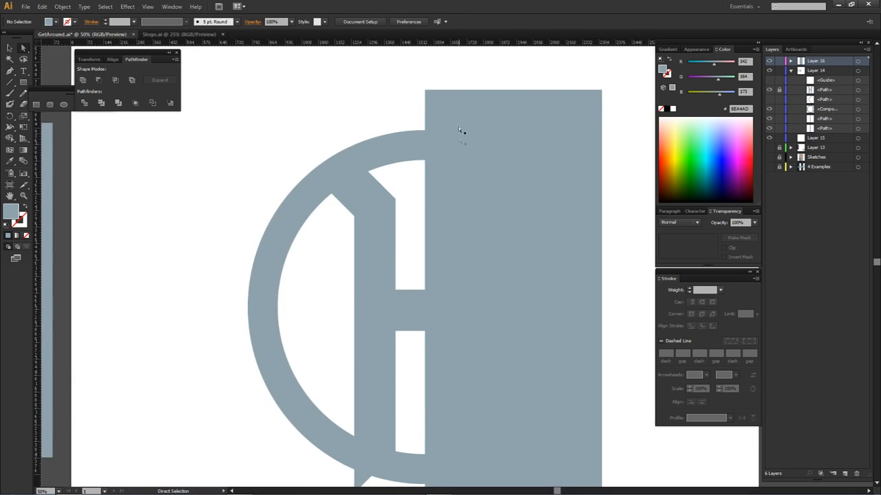
{"action": "left_click", "coordinate": [458, 131]}
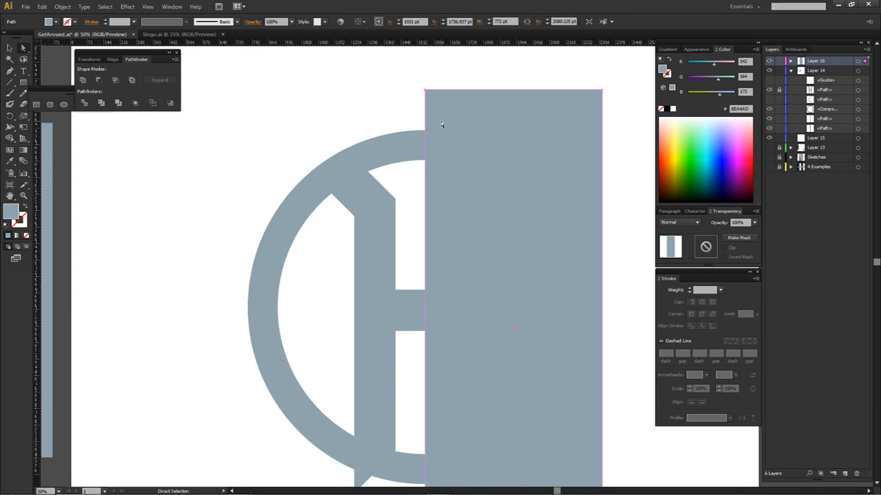
{"action": "left_click", "coordinate": [411, 157], "text": "shift"}
{"action": "key", "text": "shift+m"}
{"action": "left_click_drag", "start_coordinate": [10, 139], "coordinate": [52, 141]}
{"action": "left_click", "coordinate": [502, 141]}
{"action": "key", "text": "a"}
{"action": "left_click", "coordinate": [580, 121]}
{"action": "key", "text": "Delete"}
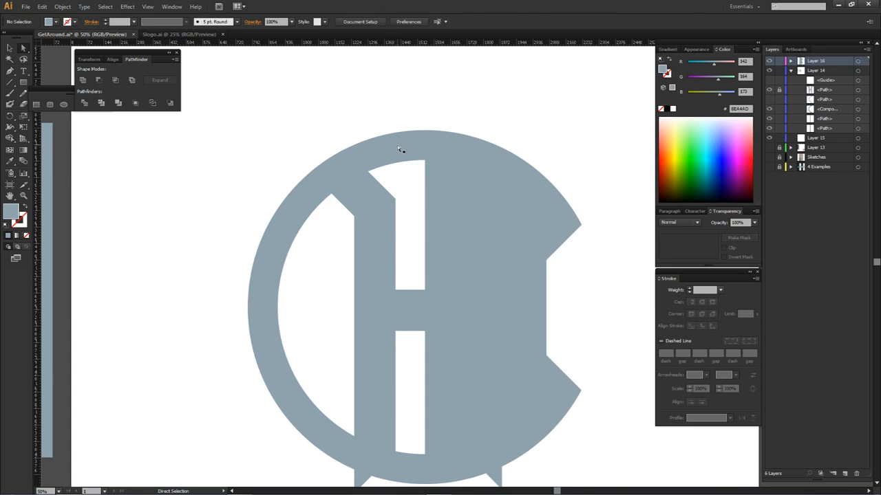
Delete the ring's left half and the leftover rectangle piece inside its right half.
{"action": "left_click", "coordinate": [402, 149]}
{"action": "key", "text": "Delete"}
{"action": "left_click", "coordinate": [441, 184]}
{"action": "key", "text": "Delete"}
Duplicate the right half of the ring toward the left and reflect the copy across the vertical axis.
{"action": "left_click", "coordinate": [449, 150]}
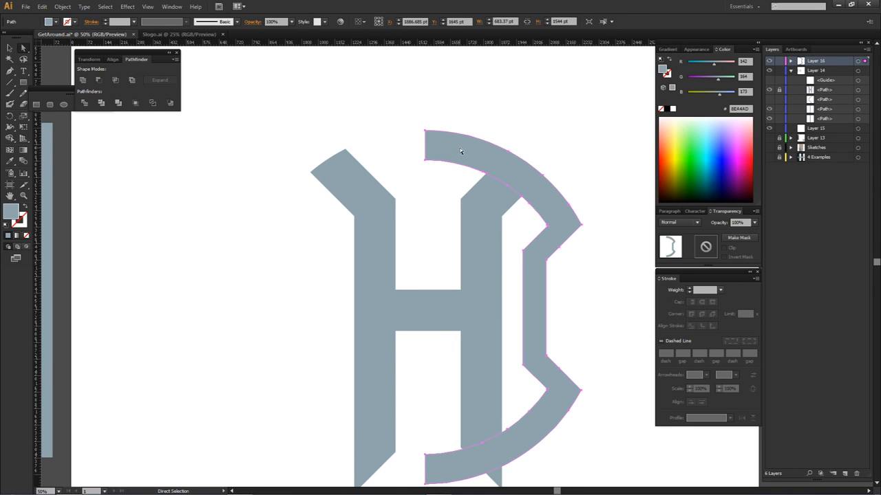
{"action": "left_click_drag", "start_coordinate": [460, 148], "coordinate": [374, 147]}
{"action": "right_click", "coordinate": [373, 147]}
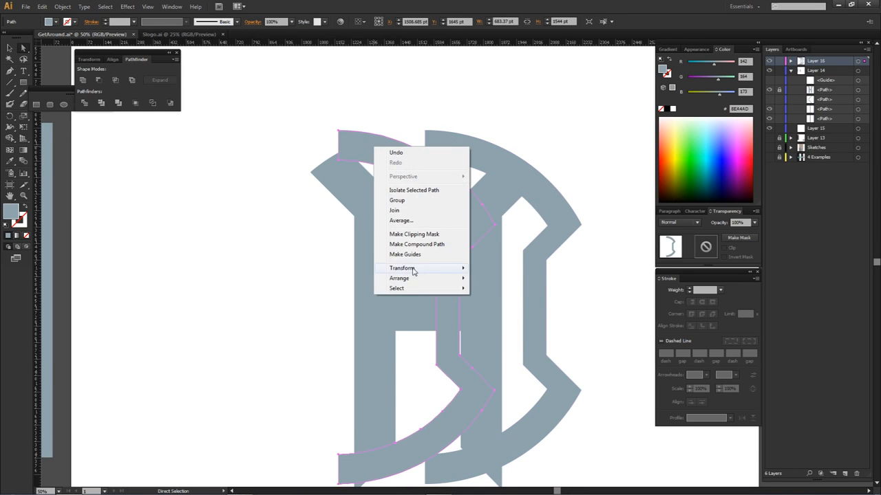
{"action": "mouse_move", "coordinate": [419, 268]}
{"action": "left_click", "coordinate": [490, 301]}
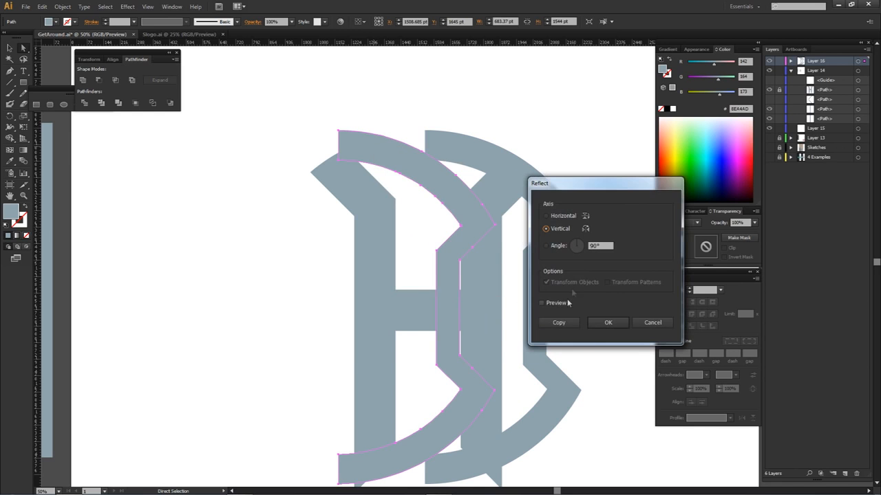
{"action": "left_click", "coordinate": [603, 322]}
Snap the mirrored half's lower end to the right half's end so the two halves meet at the centre.
{"action": "scroll", "coordinate": [501, 354], "scroll_direction": "up", "scroll_amount": 2}
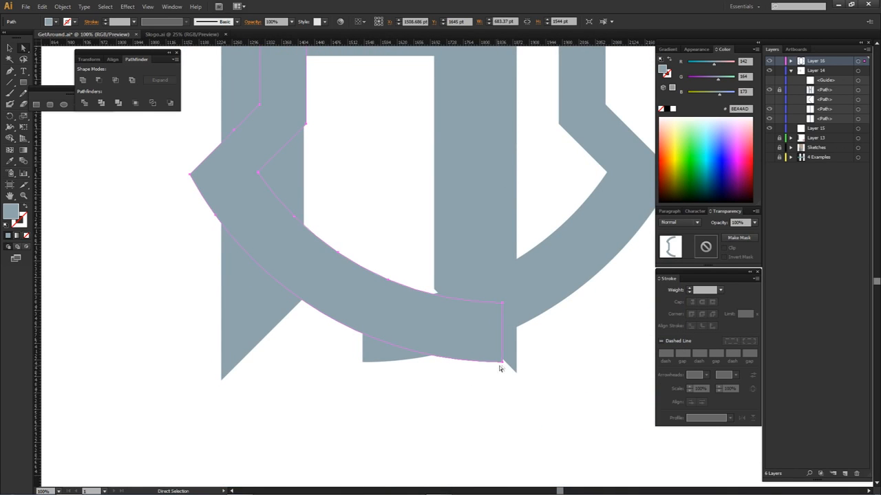
{"action": "left_click_drag", "start_coordinate": [502, 365], "coordinate": [376, 375]}
{"action": "scroll", "coordinate": [360, 363], "scroll_direction": "up", "scroll_amount": 6}
{"action": "scroll", "coordinate": [380, 338], "scroll_direction": "down", "scroll_amount": 4}
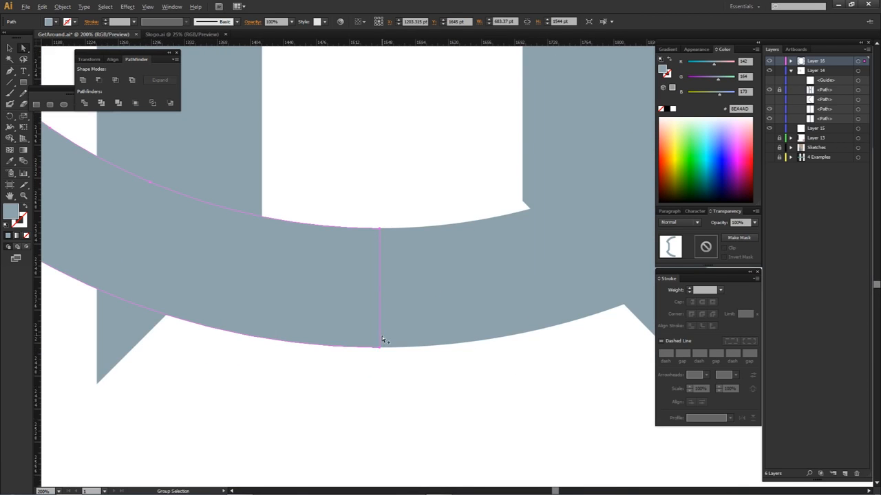
Unite the ring's two mirrored halves into a single shape with Pathfinder.
{"action": "left_click", "coordinate": [406, 264], "text": "shift"}
{"action": "scroll", "coordinate": [153, 158], "scroll_direction": "down", "scroll_amount": 3}
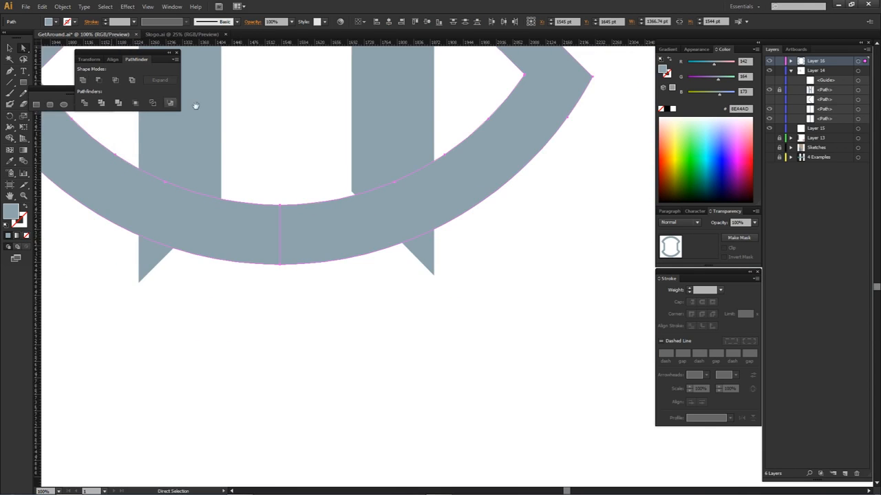
{"action": "left_click", "coordinate": [83, 81]}
{"action": "left_click", "coordinate": [288, 172]}
{"action": "scroll", "coordinate": [328, 262], "scroll_direction": "down", "scroll_amount": 3}
{"action": "left_click_drag", "start_coordinate": [333, 284], "coordinate": [338, 229]}
{"action": "key", "text": "ctrl+z"}
{"action": "left_click_drag", "start_coordinate": [364, 141], "coordinate": [406, 245]}
{"action": "left_click", "coordinate": [421, 246]}
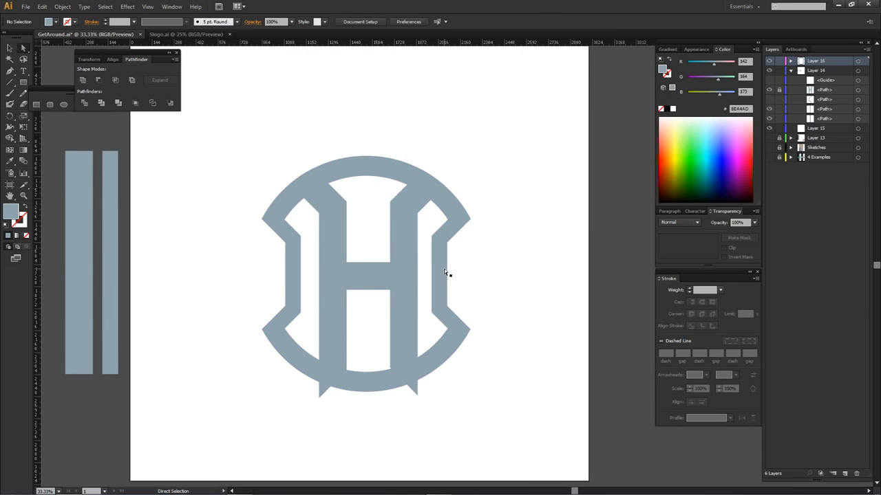
{"action": "scroll", "coordinate": [350, 165], "scroll_direction": "up", "scroll_amount": 1}
{"action": "scroll", "coordinate": [176, 216], "scroll_direction": "down", "scroll_amount": 2}
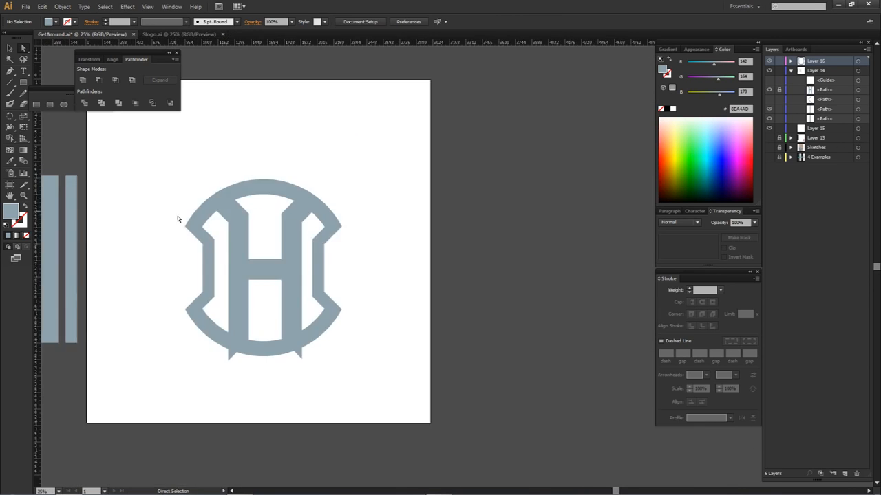
Duplicate the narrow bar beside the artboard, rotate the copy 45°, and move it over the ring's top.
{"action": "scroll", "coordinate": [177, 220], "scroll_direction": "left", "scroll_amount": 2}
{"action": "left_click_drag", "start_coordinate": [121, 224], "coordinate": [144, 173]}
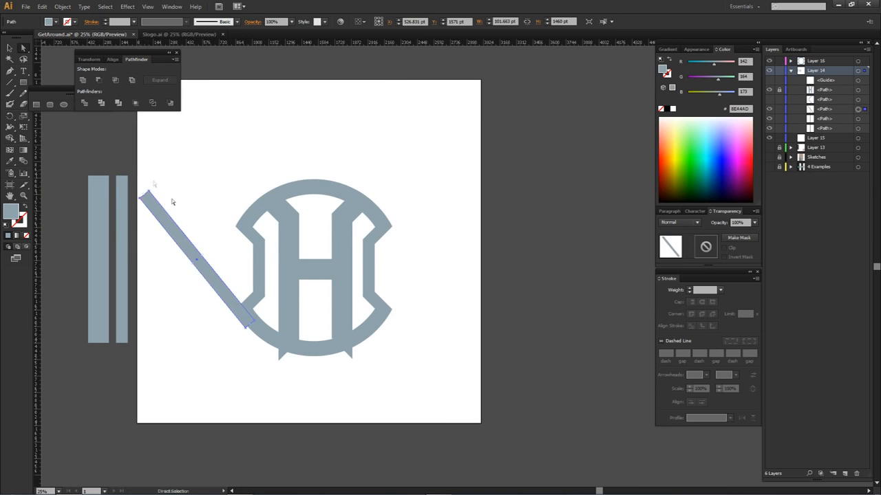
{"action": "key", "text": "ctrl+z"}
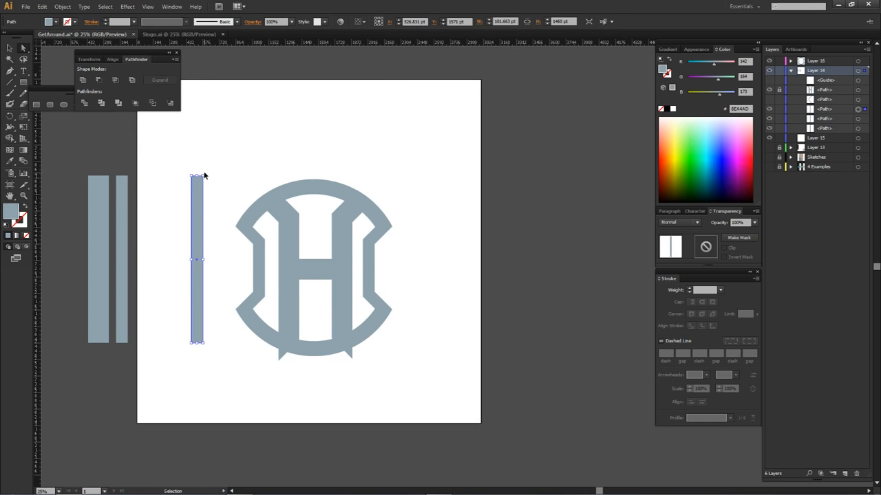
{"action": "left_click_drag", "start_coordinate": [202, 173], "coordinate": [143, 178]}
{"action": "left_click_drag", "start_coordinate": [192, 255], "coordinate": [289, 141]}
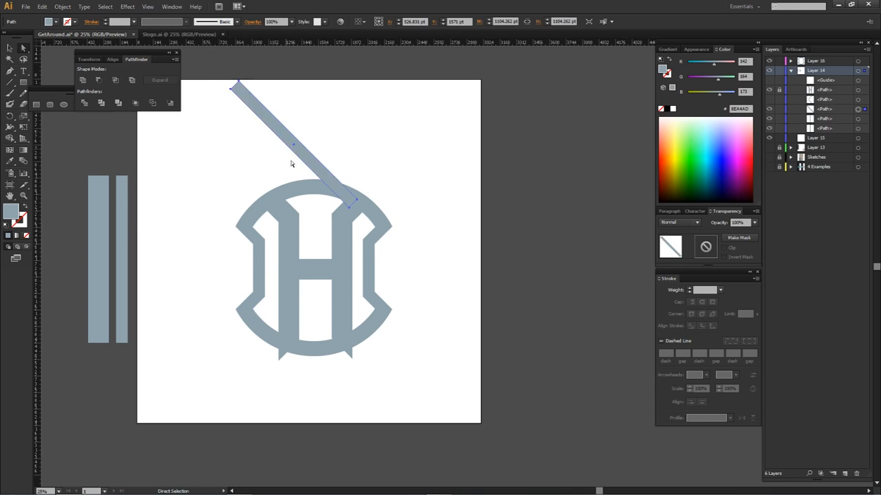
Show the vertical centre guide and snap the angled bar's lowest corner to it, just below the ring's inner top edge.
{"action": "scroll", "coordinate": [294, 170], "scroll_direction": "up", "scroll_amount": 3}
{"action": "left_click_drag", "start_coordinate": [349, 162], "coordinate": [294, 152]}
{"action": "left_click_drag", "start_coordinate": [381, 256], "coordinate": [351, 248]}
{"action": "left_click", "coordinate": [769, 80]}
{"action": "scroll", "coordinate": [356, 251], "scroll_direction": "up", "scroll_amount": 3}
{"action": "left_click_drag", "start_coordinate": [351, 249], "coordinate": [346, 241]}
{"action": "left_click", "coordinate": [366, 234]}
Duplicate the angled bar horizontally and reflect the copy across the vertical axis.
{"action": "left_click_drag", "start_coordinate": [358, 211], "coordinate": [417, 211]}
{"action": "right_click", "coordinate": [417, 211]}
{"action": "mouse_move", "coordinate": [452, 333]}
{"action": "left_click", "coordinate": [541, 367]}
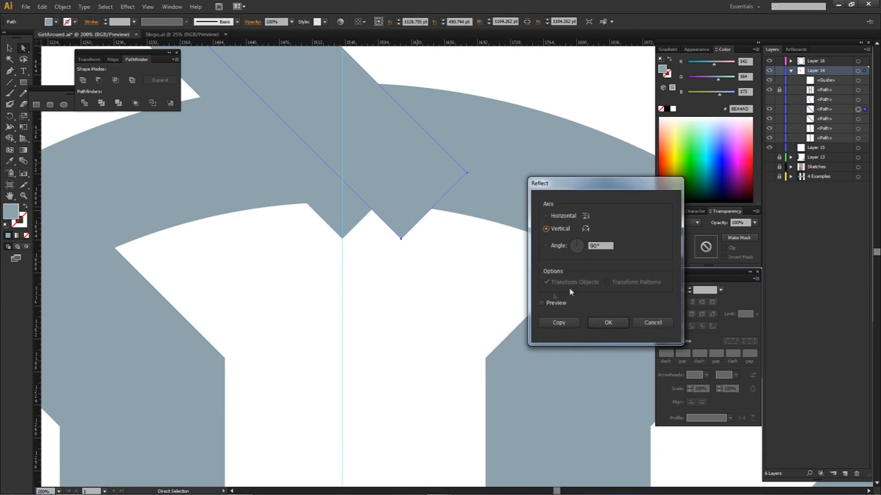
{"action": "left_click", "coordinate": [608, 323]}
Snap the mirrored bar's lower corner to the centre guide and unite both bars into a V shape.
{"action": "scroll", "coordinate": [337, 219], "scroll_direction": "down", "scroll_amount": 4}
{"action": "left_click_drag", "start_coordinate": [200, 221], "coordinate": [328, 222]}
{"action": "scroll", "coordinate": [392, 220], "scroll_direction": "up", "scroll_amount": 3}
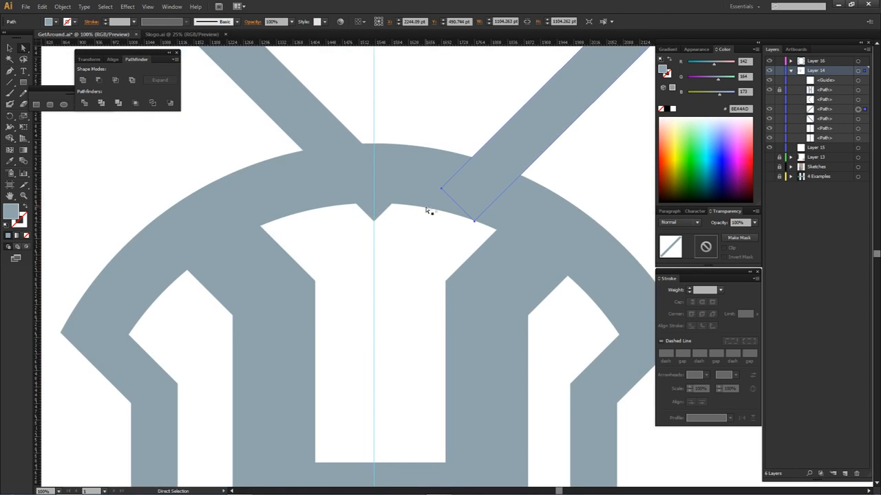
{"action": "left_click_drag", "start_coordinate": [474, 224], "coordinate": [374, 222]}
{"action": "left_click", "coordinate": [311, 118], "text": "shift"}
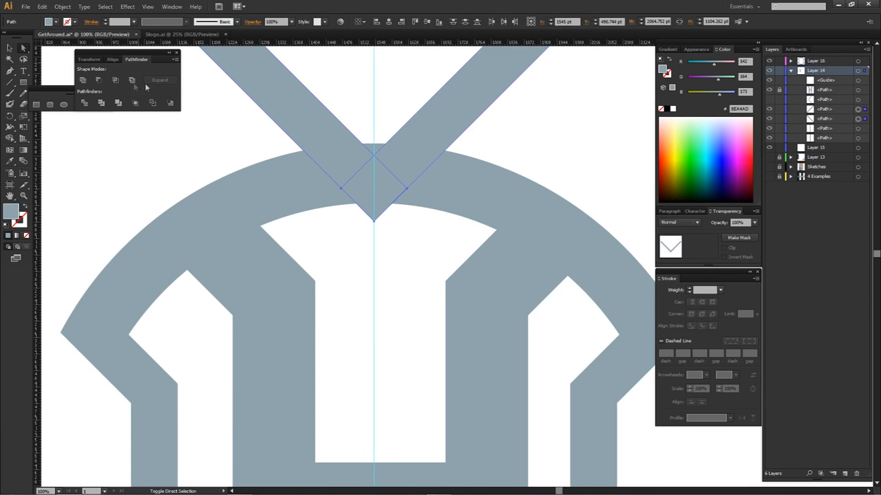
{"action": "left_click", "coordinate": [83, 80]}
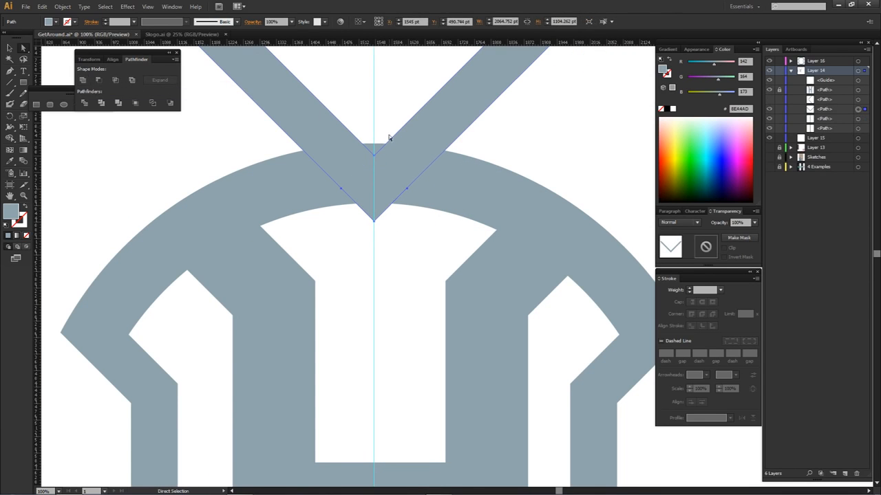
Remove the V's arms outside the ring and the ring piece between them with Shape Builder, leaving a notch at the top.
{"action": "left_click", "coordinate": [413, 163], "text": "shift"}
{"action": "key", "text": "shift+m"}
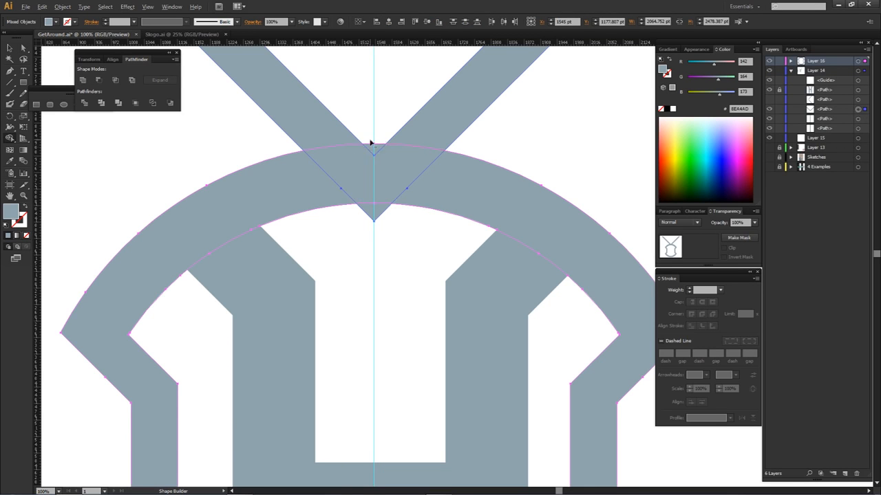
{"action": "left_click", "coordinate": [373, 147], "text": "alt"}
{"action": "left_click", "coordinate": [351, 130], "text": "alt"}
{"action": "left_click", "coordinate": [432, 128], "text": "alt"}
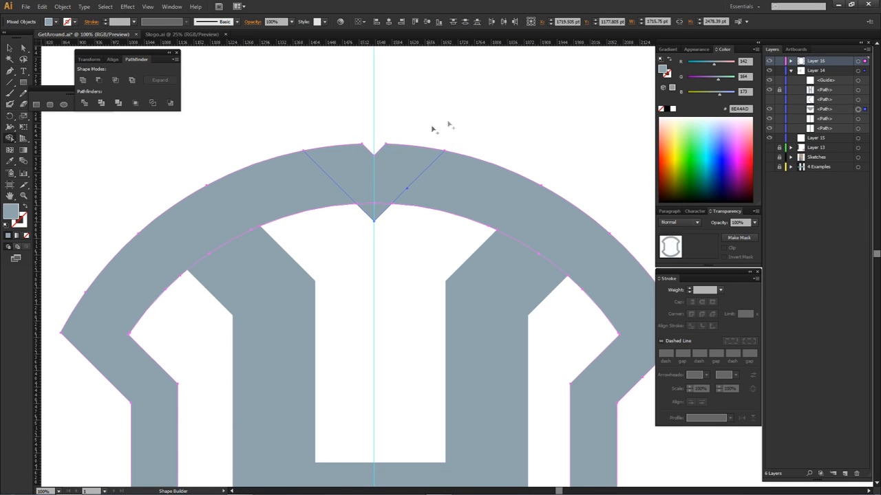
{"action": "key", "text": "a"}
{"action": "left_click", "coordinate": [475, 155]}
Unlock the H and separate the ring's bottom segment between the H's legs with Shape Builder.
{"action": "scroll", "coordinate": [467, 213], "scroll_direction": "down", "scroll_amount": 1}
{"action": "left_click_drag", "start_coordinate": [464, 221], "coordinate": [462, 147]}
{"action": "scroll", "coordinate": [433, 146], "scroll_direction": "down", "scroll_amount": 2}
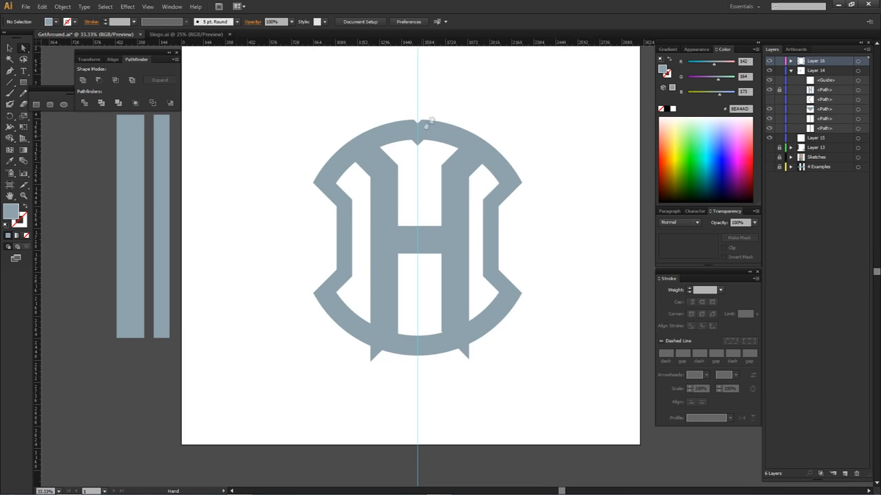
{"action": "left_click_drag", "start_coordinate": [464, 211], "coordinate": [456, 174]}
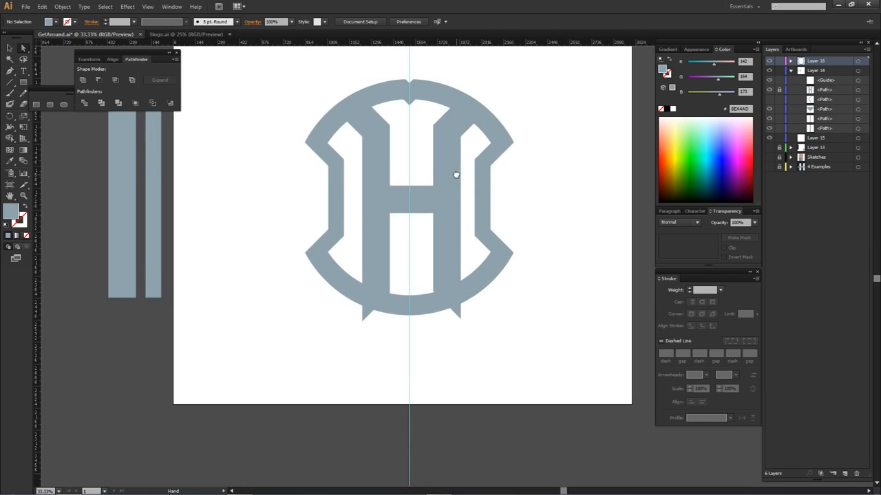
{"action": "left_click", "coordinate": [385, 284]}
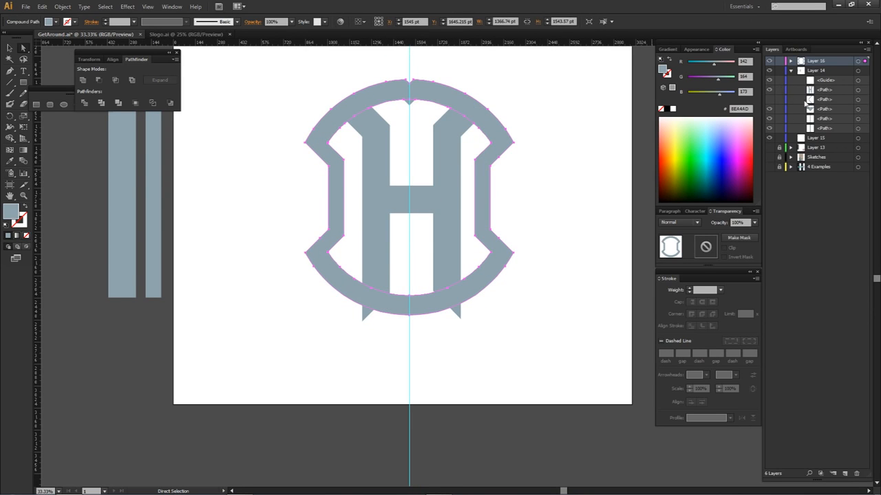
{"action": "left_click", "coordinate": [788, 100]}
{"action": "left_click", "coordinate": [374, 276], "text": "shift"}
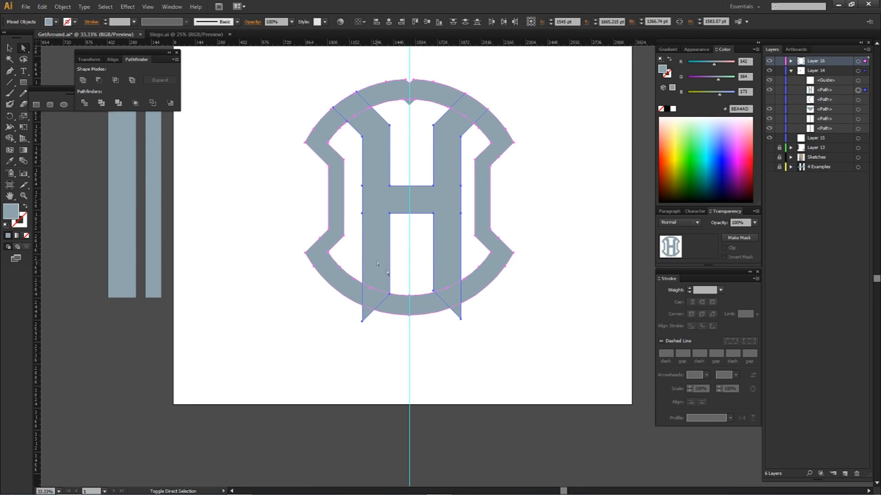
{"action": "key", "text": "shift+m"}
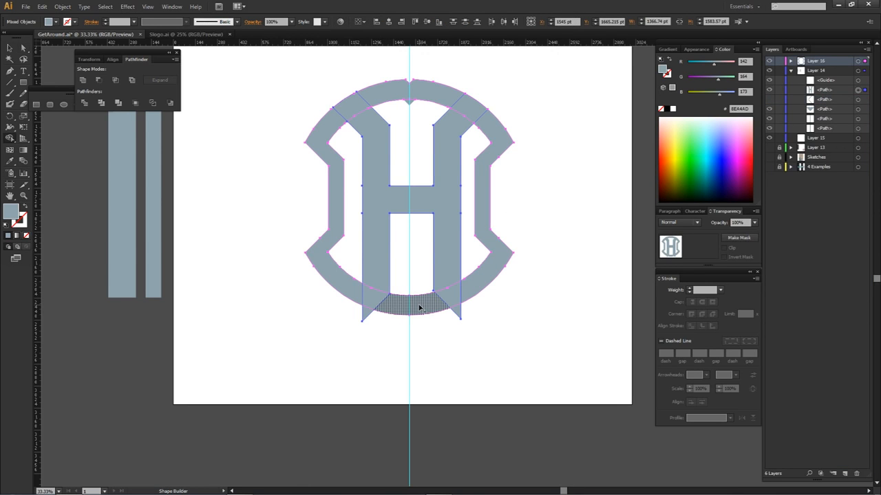
{"action": "left_click", "coordinate": [420, 307]}
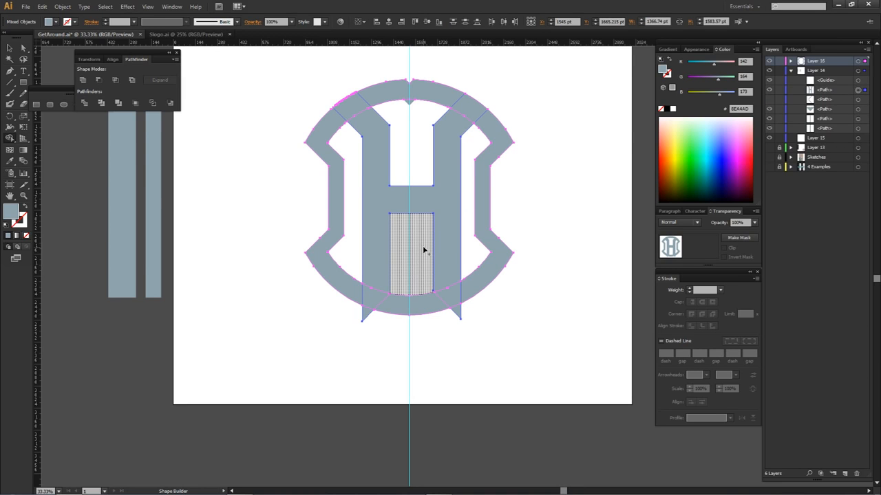
{"action": "left_click_drag", "start_coordinate": [9, 139], "coordinate": [59, 141]}
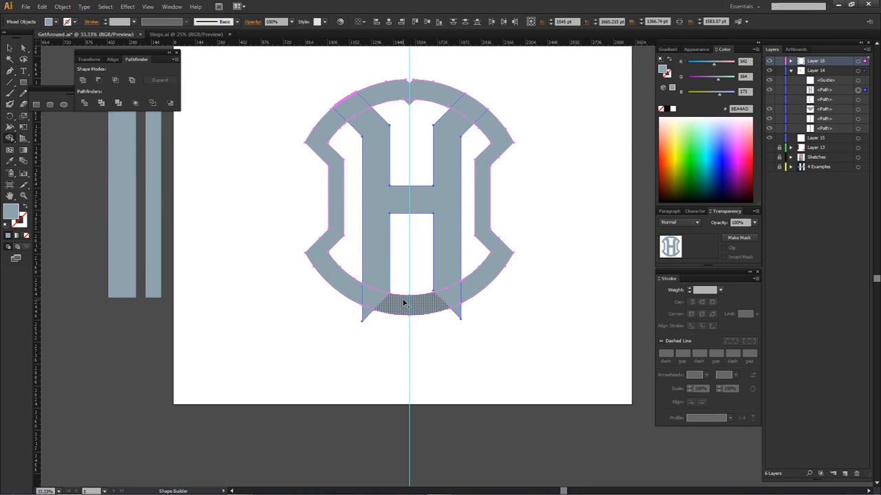
{"action": "key", "text": "a"}
{"action": "left_click", "coordinate": [446, 323]}
Scale the ring's bottom segment down proportionally about its centre to about 397 pt wide, leaving gaps beside the H's legs.
{"action": "left_click", "coordinate": [424, 306]}
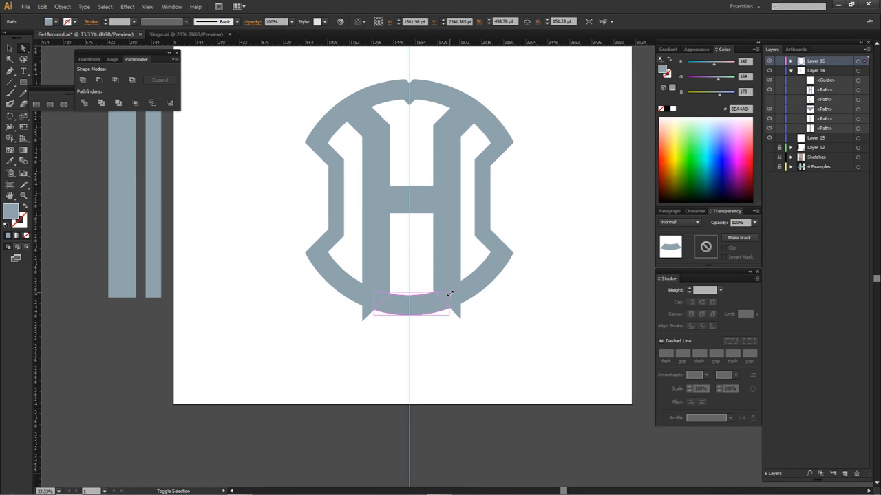
{"action": "left_click_drag", "start_coordinate": [448, 294], "coordinate": [447, 293]}
{"action": "key", "text": "ctrl+z"}
{"action": "key", "text": "v"}
{"action": "left_click_drag", "start_coordinate": [451, 294], "coordinate": [585, 182]}
{"action": "key", "text": "ctrl+z"}
{"action": "left_click_drag", "start_coordinate": [450, 295], "coordinate": [444, 292]}
{"action": "key", "text": "a"}
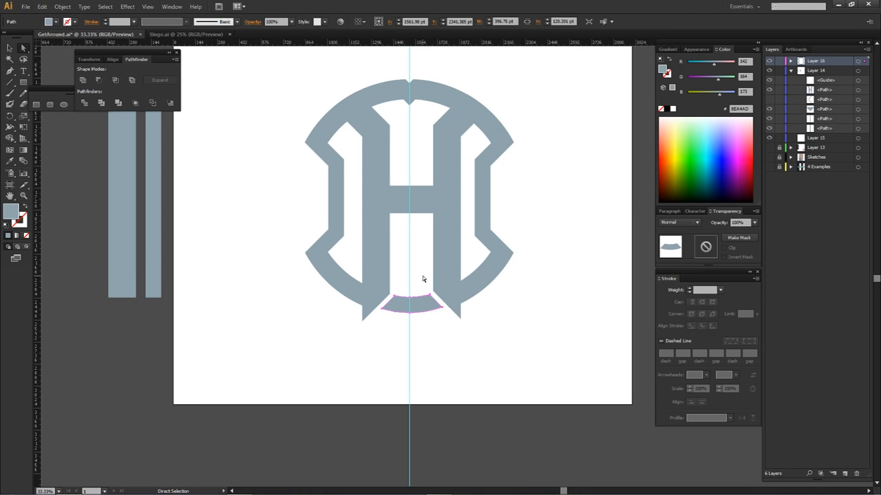
{"action": "left_click", "coordinate": [424, 276]}
Duplicate the V piece from the ring's top straight down onto the bottom segment.
{"action": "scroll", "coordinate": [423, 282], "scroll_direction": "up", "scroll_amount": 1}
{"action": "scroll", "coordinate": [413, 124], "scroll_direction": "up", "scroll_amount": 3}
{"action": "left_click", "coordinate": [407, 149]}
{"action": "left_click", "coordinate": [408, 158]}
{"action": "left_click_drag", "start_coordinate": [408, 153], "coordinate": [409, 473]}
{"action": "scroll", "coordinate": [440, 388], "scroll_direction": "down", "scroll_amount": 3}
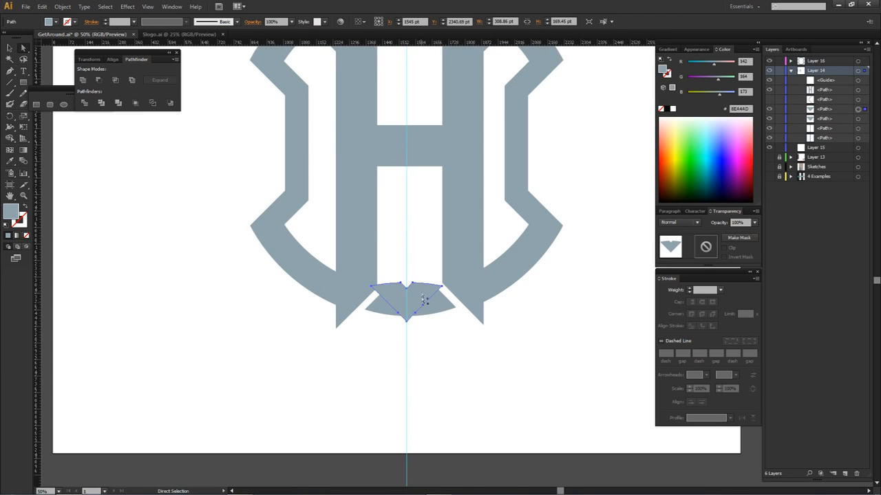
{"action": "left_click_drag", "start_coordinate": [422, 288], "coordinate": [422, 310]}
{"action": "left_click", "coordinate": [455, 333]}
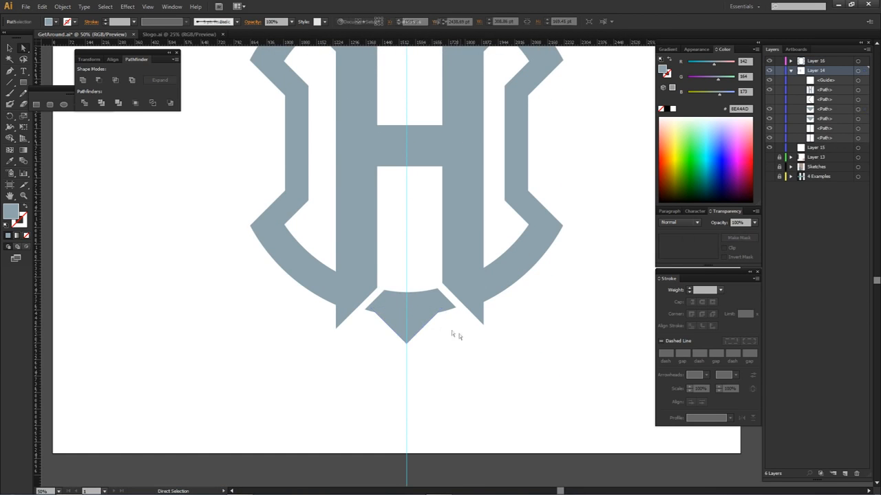
{"action": "key", "text": "ctrl+z"}
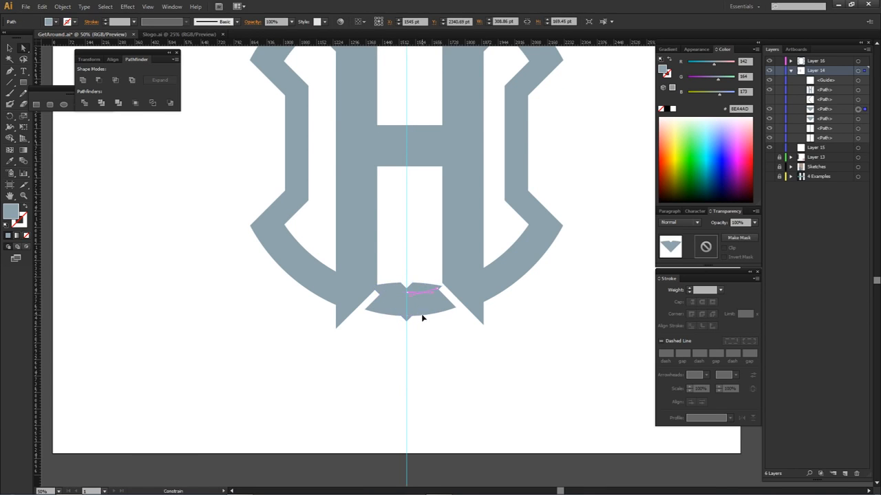
Lower the copied V piece along the centre guide so only its pointed tip projects beneath the bottom segment.
{"action": "left_click", "coordinate": [422, 314], "text": "ctrl"}
{"action": "left_click", "coordinate": [415, 270]}
{"action": "left_click", "coordinate": [421, 288], "text": "ctrl"}
{"action": "left_click_drag", "start_coordinate": [421, 288], "coordinate": [421, 328]}
{"action": "left_click", "coordinate": [423, 332]}
{"action": "left_click", "coordinate": [432, 336]}
{"action": "scroll", "coordinate": [419, 325], "scroll_direction": "up", "scroll_amount": 1}
{"action": "left_click", "coordinate": [419, 325]}
{"action": "left_click_drag", "start_coordinate": [454, 298], "coordinate": [436, 386]}
{"action": "left_click", "coordinate": [437, 329]}
{"action": "scroll", "coordinate": [439, 315], "scroll_direction": "down", "scroll_amount": 2}
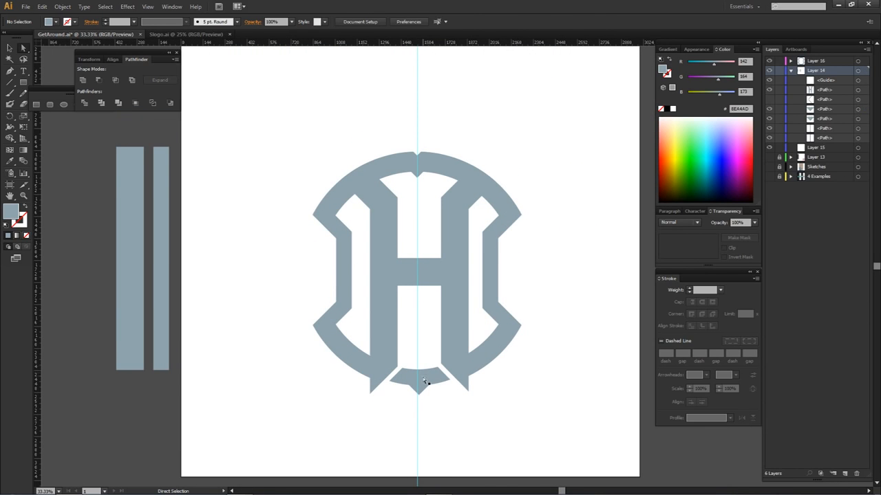
{"action": "left_click", "coordinate": [425, 379]}
{"action": "scroll", "coordinate": [416, 401], "scroll_direction": "up", "scroll_amount": 3}
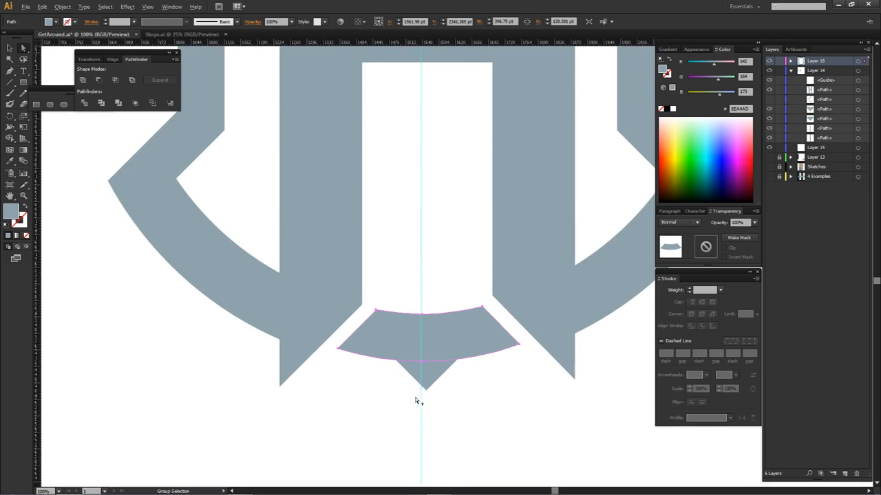
{"action": "left_click", "coordinate": [435, 372], "text": "alt+shift"}
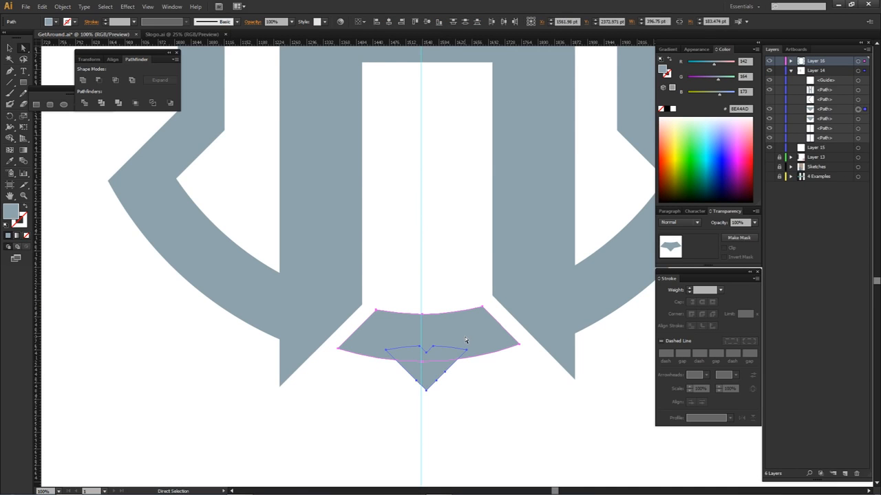
{"action": "left_click", "coordinate": [475, 358]}
{"action": "scroll", "coordinate": [480, 369], "scroll_direction": "down", "scroll_amount": 4}
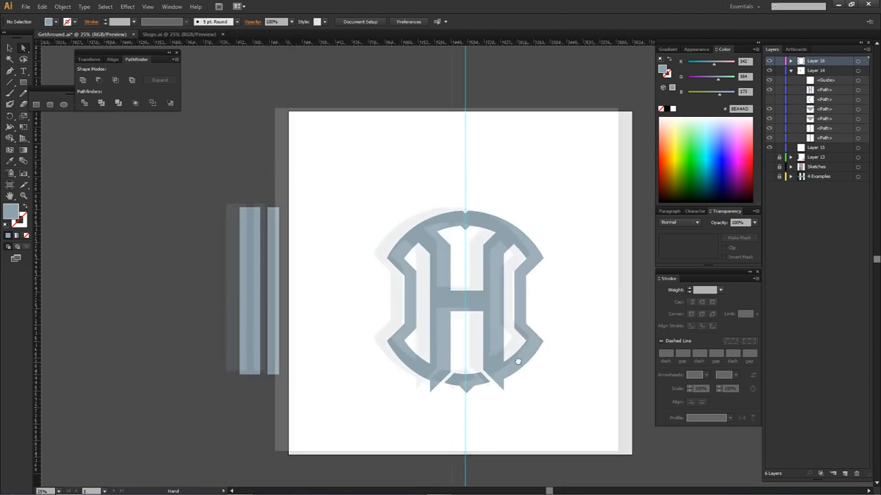
{"action": "left_click_drag", "start_coordinate": [508, 295], "coordinate": [505, 249]}
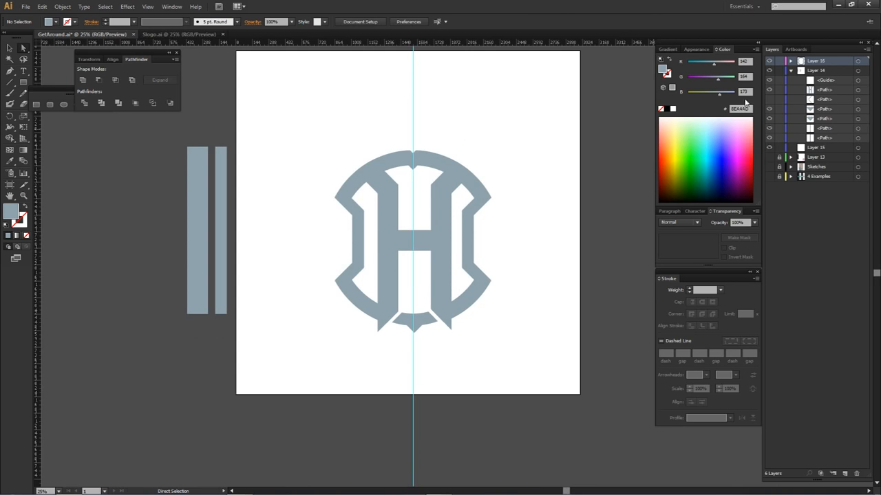
Nest Layer 16 inside Layer 14 and delete the vertical centre guide.
{"action": "left_click", "coordinate": [791, 71]}
{"action": "left_click", "coordinate": [792, 71]}
{"action": "left_click_drag", "start_coordinate": [822, 62], "coordinate": [822, 77]}
{"action": "left_click", "coordinate": [792, 61]}
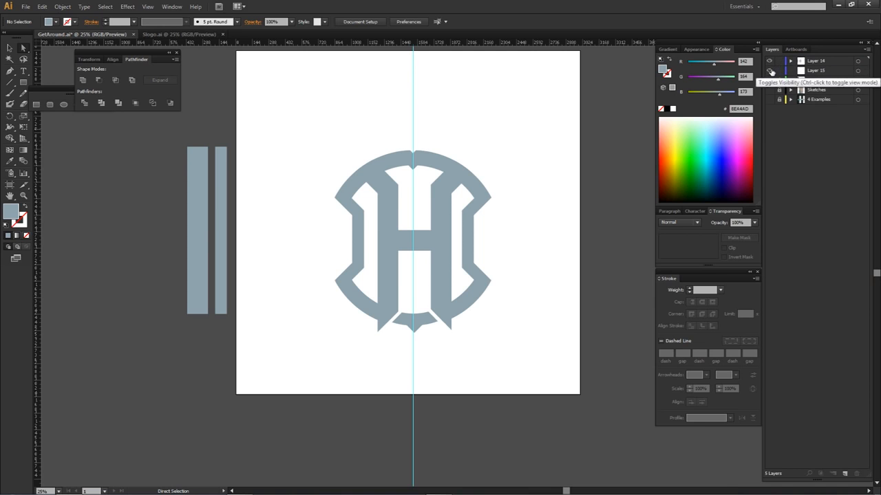
{"action": "left_click", "coordinate": [791, 61]}
{"action": "left_click_drag", "start_coordinate": [823, 81], "coordinate": [856, 474]}
{"action": "left_click", "coordinate": [791, 61]}
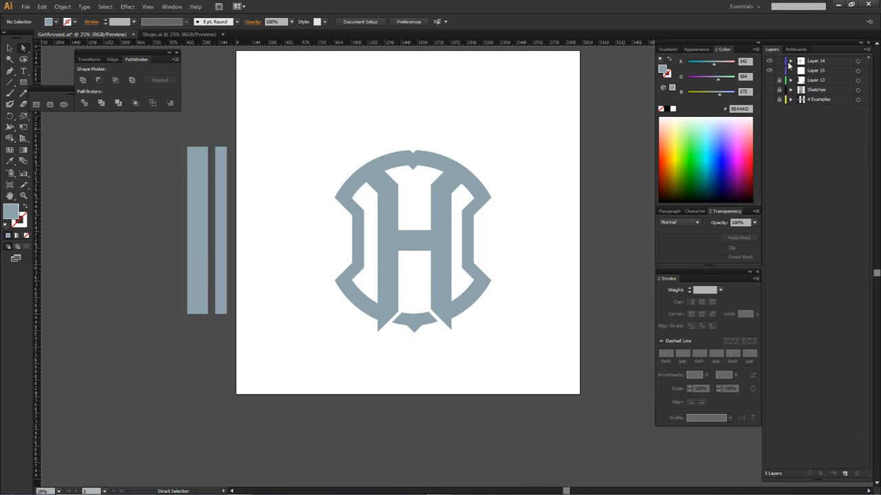
Show the 4 Examples and Layer 13 layers.
{"action": "left_click", "coordinate": [772, 91]}
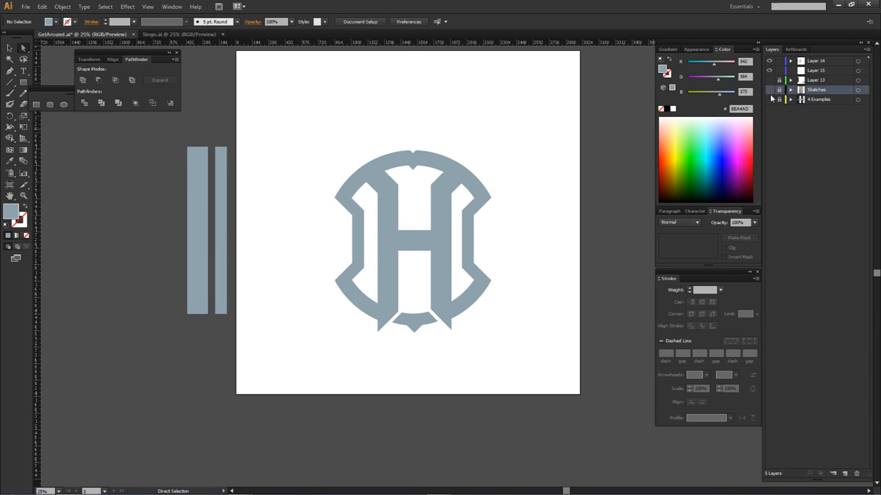
{"action": "left_click", "coordinate": [770, 100]}
{"action": "left_click", "coordinate": [770, 81]}
Scale the complete new H logo down to about 487 by 567 pt and place it below the example H logo.
{"action": "left_click_drag", "start_coordinate": [315, 121], "coordinate": [492, 357]}
{"action": "left_click_drag", "start_coordinate": [442, 217], "coordinate": [536, 292]}
{"action": "left_click_drag", "start_coordinate": [572, 247], "coordinate": [547, 284]}
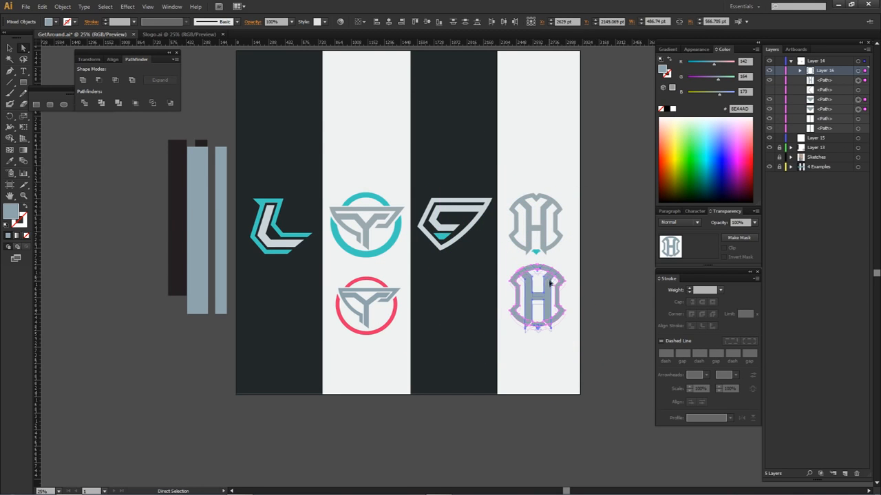
{"action": "left_click", "coordinate": [541, 192]}
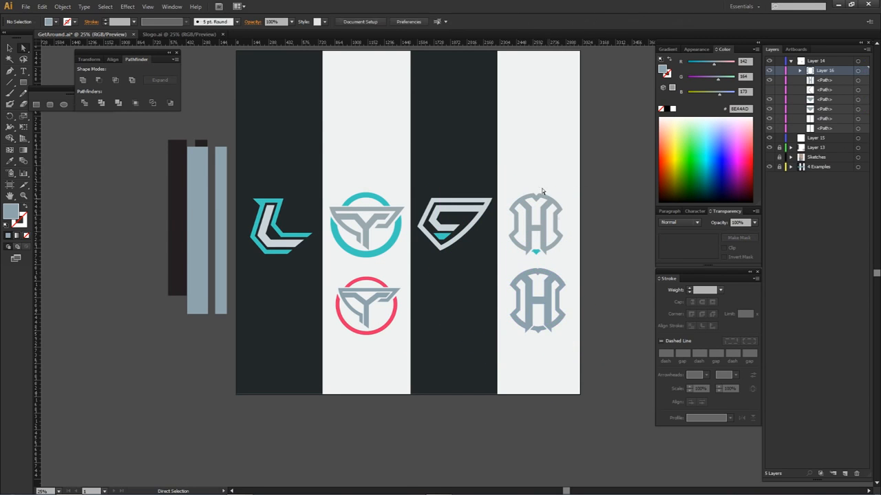
Unite the new H logo's bottom segment with its pointed tip and recolour it with the teal sampled from the example H logo's accent.
{"action": "scroll", "coordinate": [540, 332], "scroll_direction": "up", "scroll_amount": 3}
{"action": "left_click", "coordinate": [540, 332]}
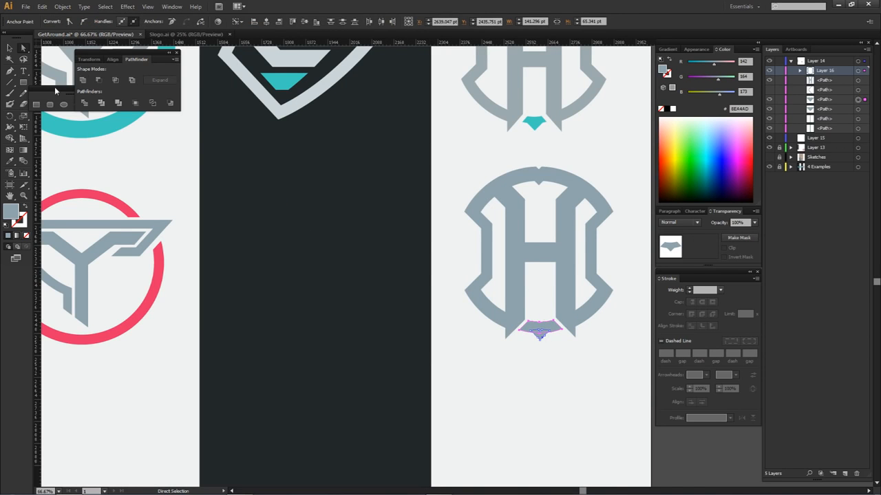
{"action": "key", "text": "i"}
{"action": "left_click", "coordinate": [536, 120]}
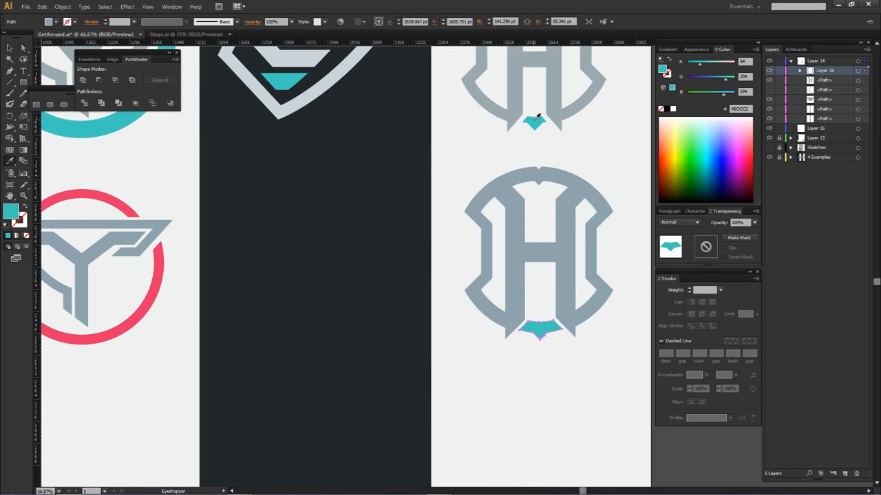
{"action": "left_click", "coordinate": [547, 166], "text": "ctrl"}
Compare the new H logo's shape and accent with the example H logo above it and with the other lettermarks.
{"action": "scroll", "coordinate": [572, 232], "scroll_direction": "down", "scroll_amount": 4}
{"action": "scroll", "coordinate": [572, 282], "scroll_direction": "up", "scroll_amount": 1}
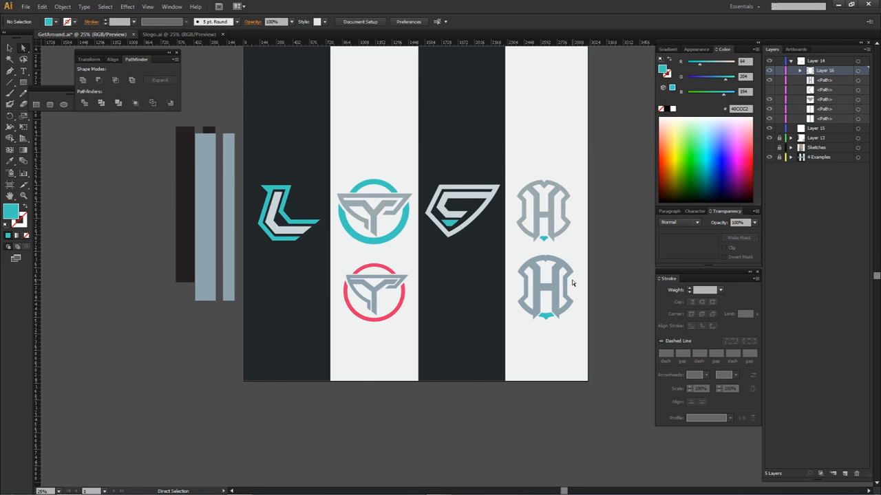
{"action": "scroll", "coordinate": [559, 207], "scroll_direction": "up", "scroll_amount": 3}
{"action": "scroll", "coordinate": [521, 231], "scroll_direction": "up", "scroll_amount": 1}
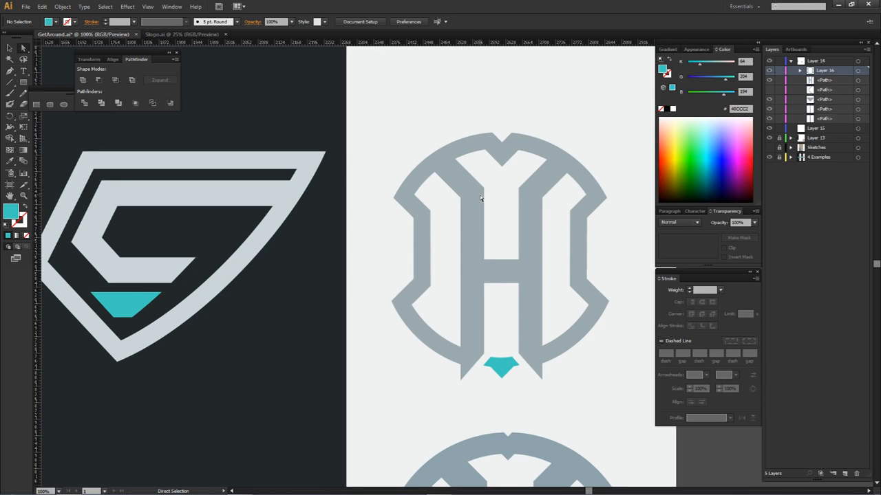
{"action": "scroll", "coordinate": [543, 292], "scroll_direction": "down", "scroll_amount": 10}
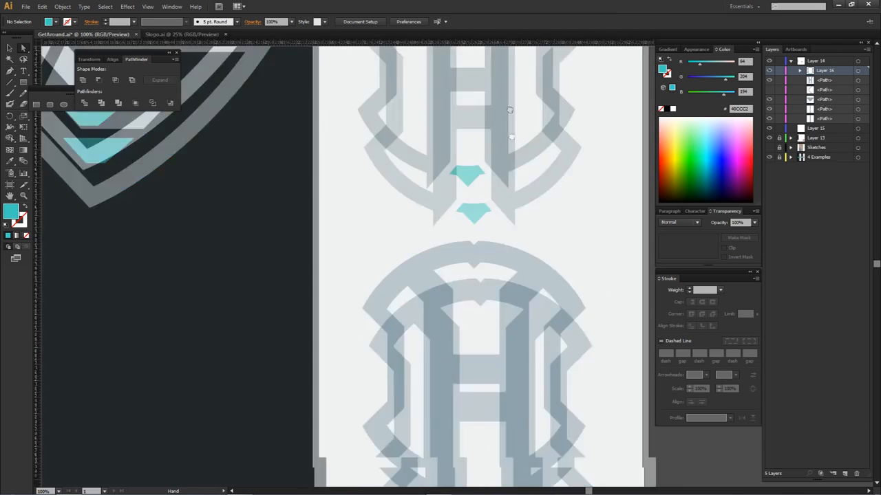
{"action": "scroll", "coordinate": [515, 187], "scroll_direction": "down", "scroll_amount": 2}
{"action": "left_click_drag", "start_coordinate": [514, 187], "coordinate": [525, 260]}
{"action": "left_click_drag", "start_coordinate": [457, 238], "coordinate": [484, 252]}
{"action": "scroll", "coordinate": [484, 252], "scroll_direction": "down", "scroll_amount": 2}
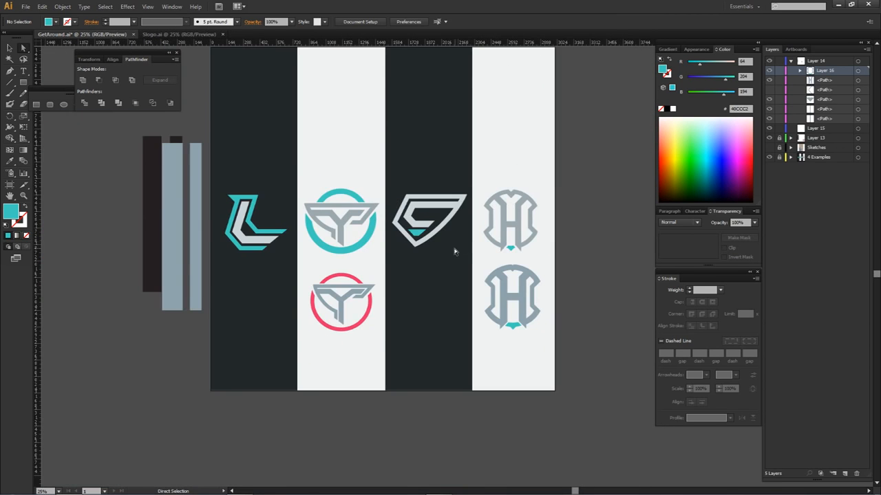
{"action": "scroll", "coordinate": [418, 244], "scroll_direction": "up", "scroll_amount": 1}
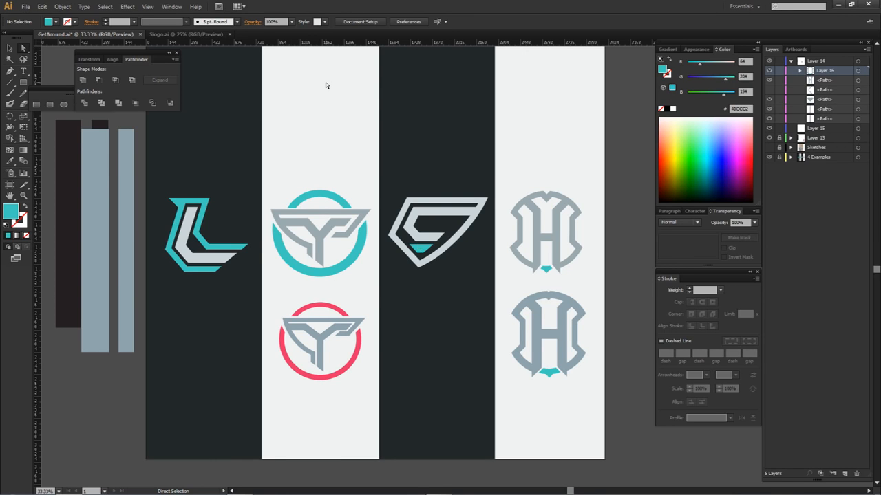
{"action": "scroll", "coordinate": [327, 122], "scroll_direction": "down", "scroll_amount": 1, "text": "alt"}
{"action": "left_click_drag", "start_coordinate": [345, 127], "coordinate": [372, 180]}
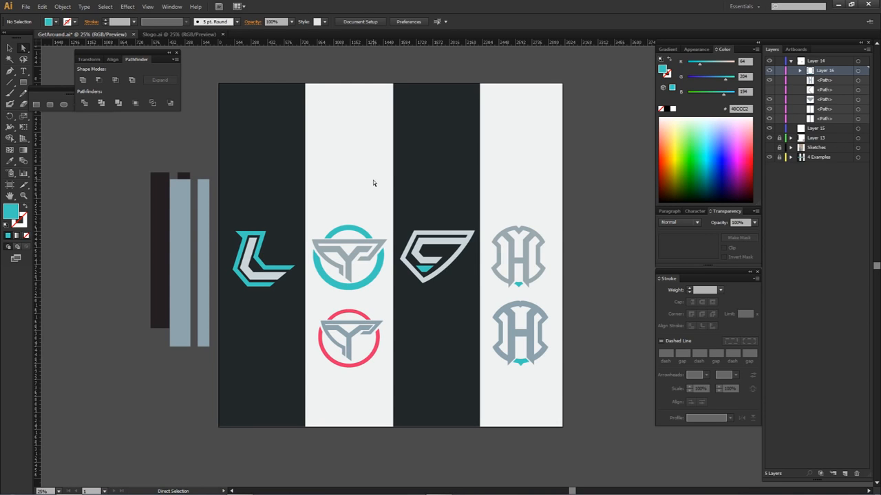
{"action": "scroll", "coordinate": [373, 179], "scroll_direction": "up", "scroll_amount": 3}
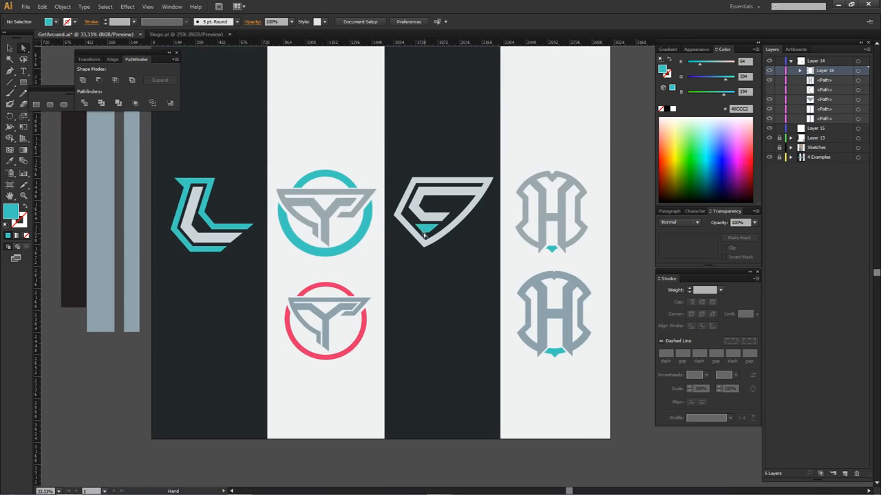
{"action": "scroll", "coordinate": [341, 259], "scroll_direction": "down", "scroll_amount": 3}
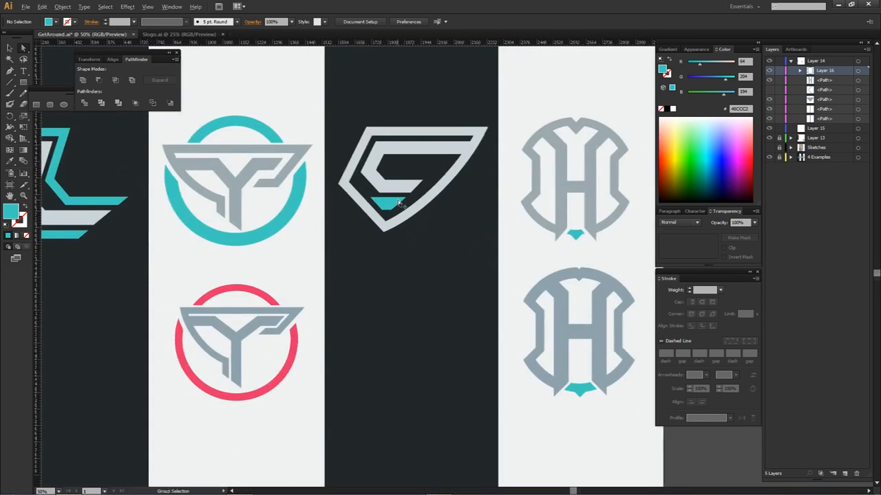